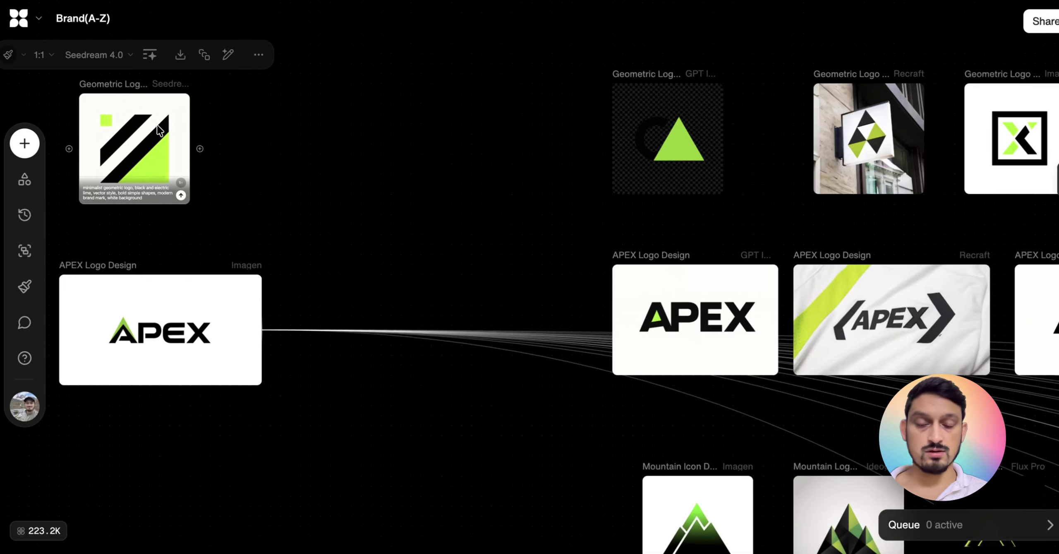
- Examine the geometric logo, APEX wordmark and mountain icon variations generated with the different image models
scroll(209, 267, "down", 3)
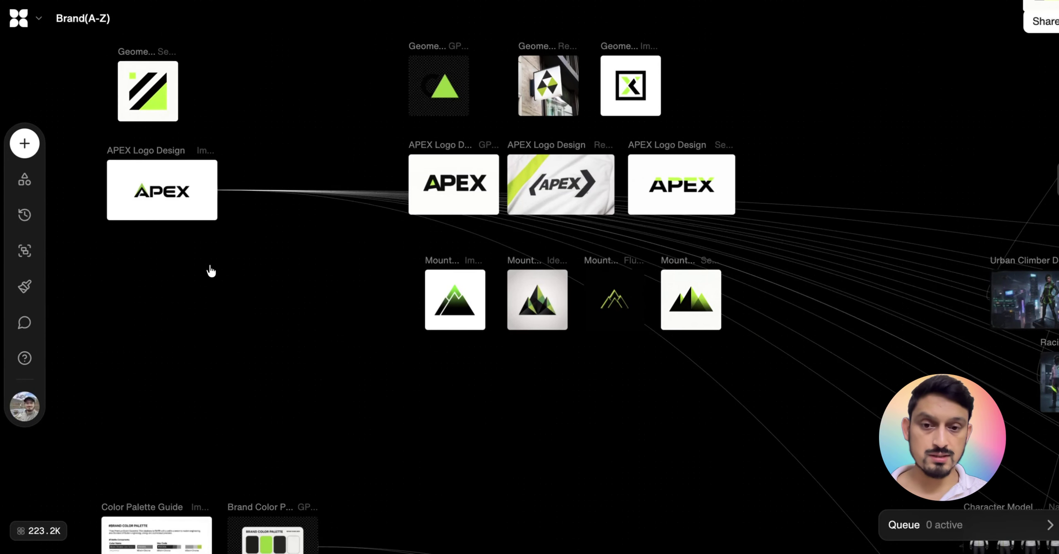
left_click(195, 207)
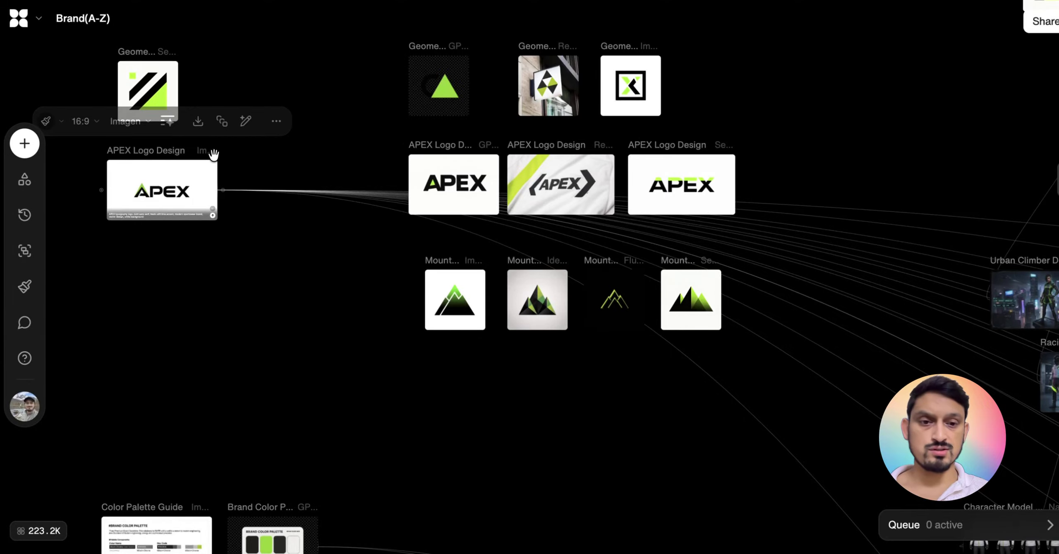
mouse_move(569, 163)
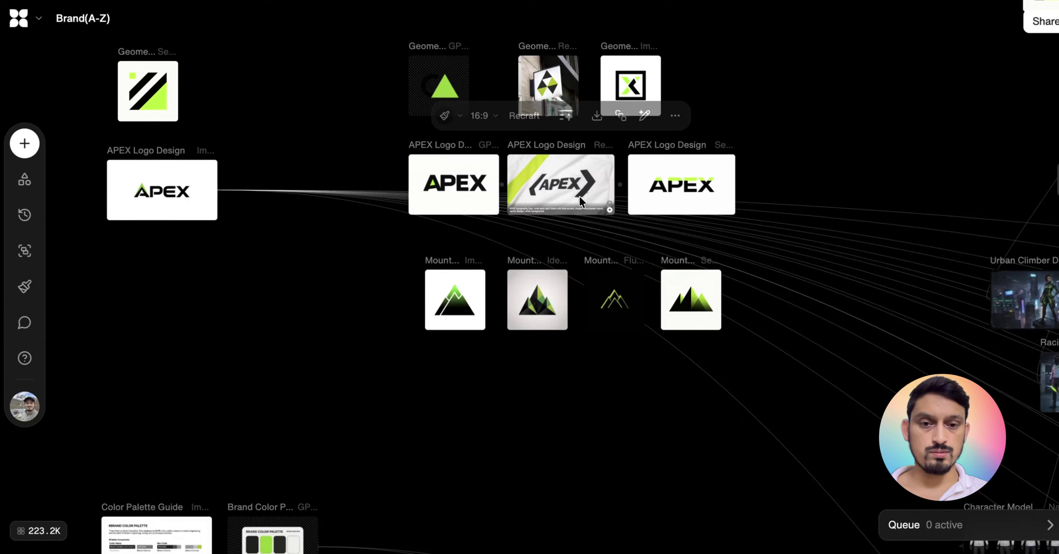
scroll(580, 199, "down", 5)
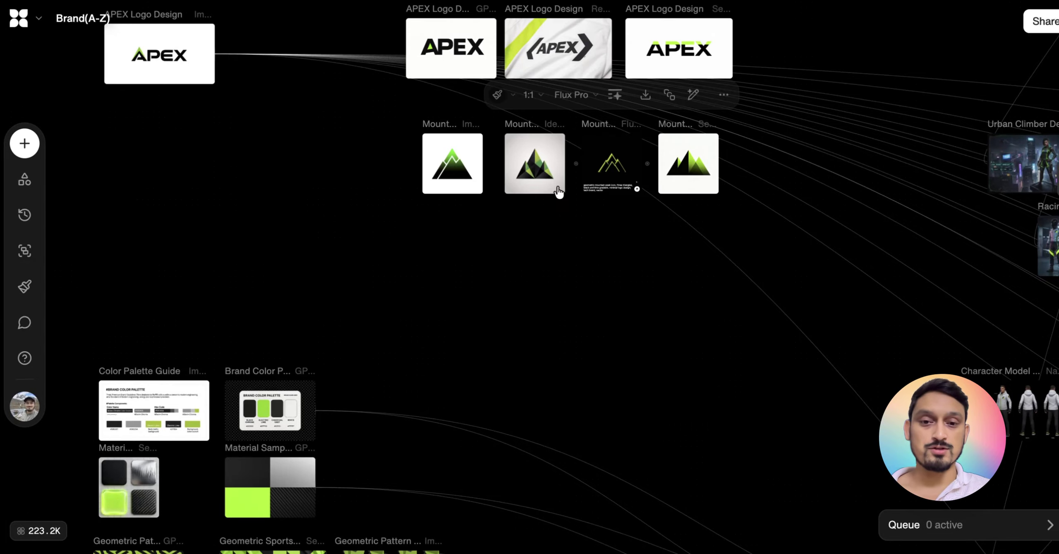
scroll(446, 206, "down", 5)
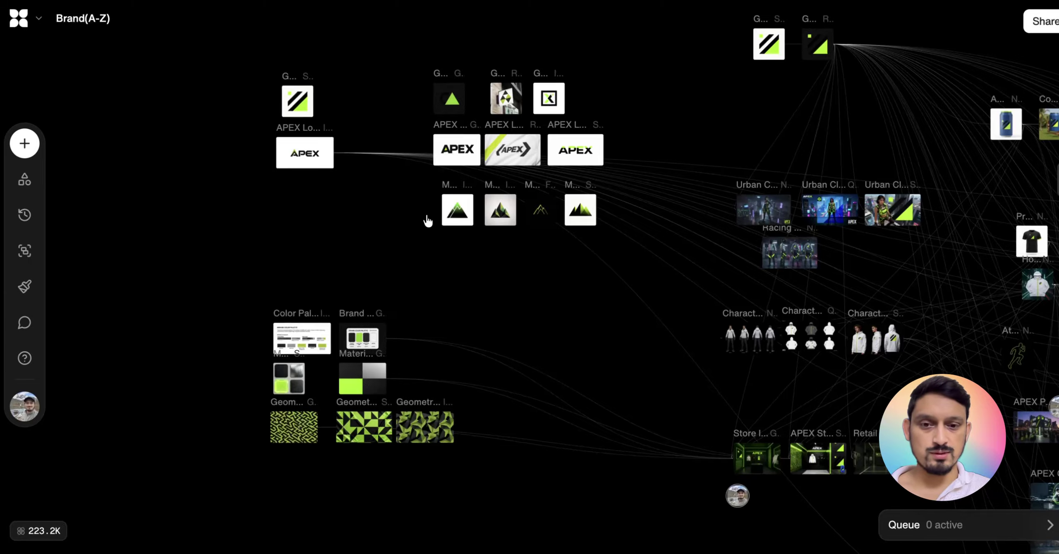
scroll(428, 218, "up", 4)
mouse_move(497, 209)
scroll(509, 210, "down", 1)
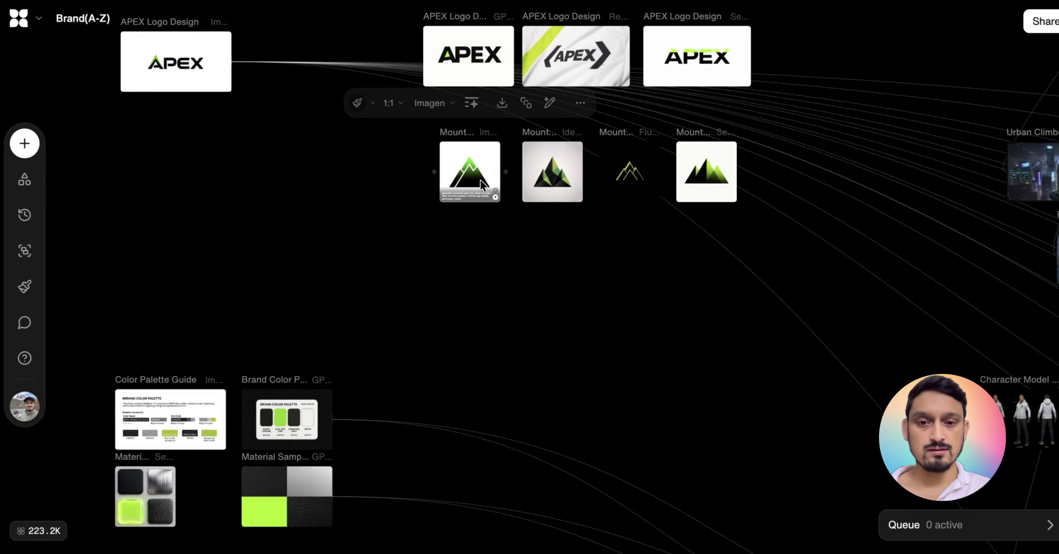
- Examine the Brand Color Palette image made with GPT Image, including its swatches, hex codes and prompt
scroll(689, 179, "down", 2)
scroll(691, 185, "down", 3)
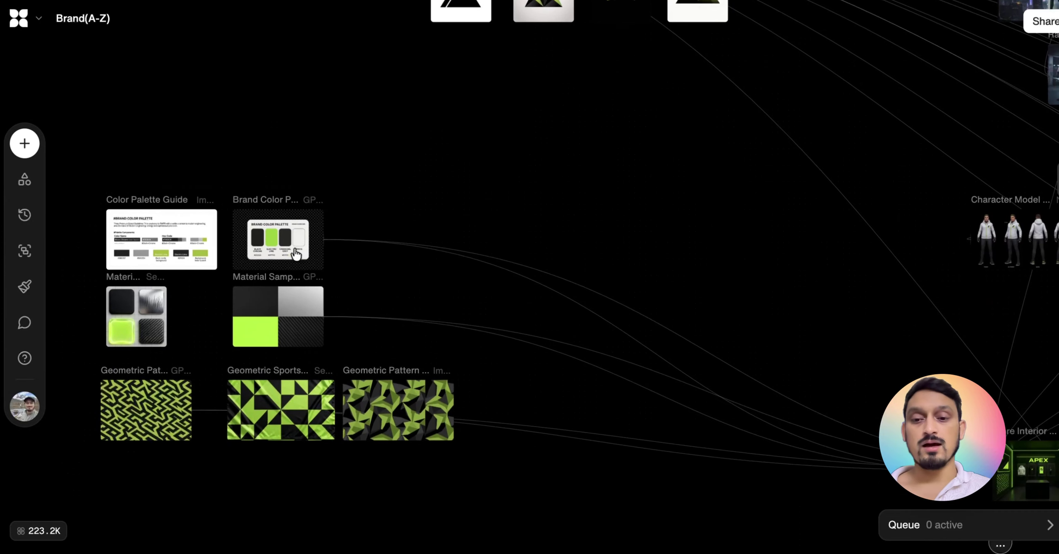
mouse_move(294, 246)
scroll(302, 249, "up", 3)
scroll(364, 256, "right", 3)
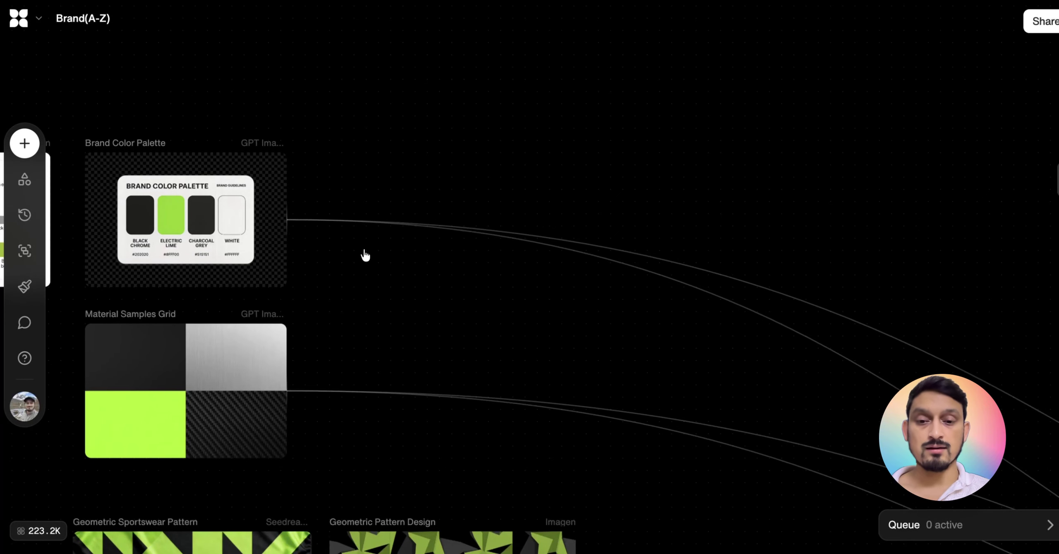
mouse_move(196, 232)
scroll(197, 234, "up", 3)
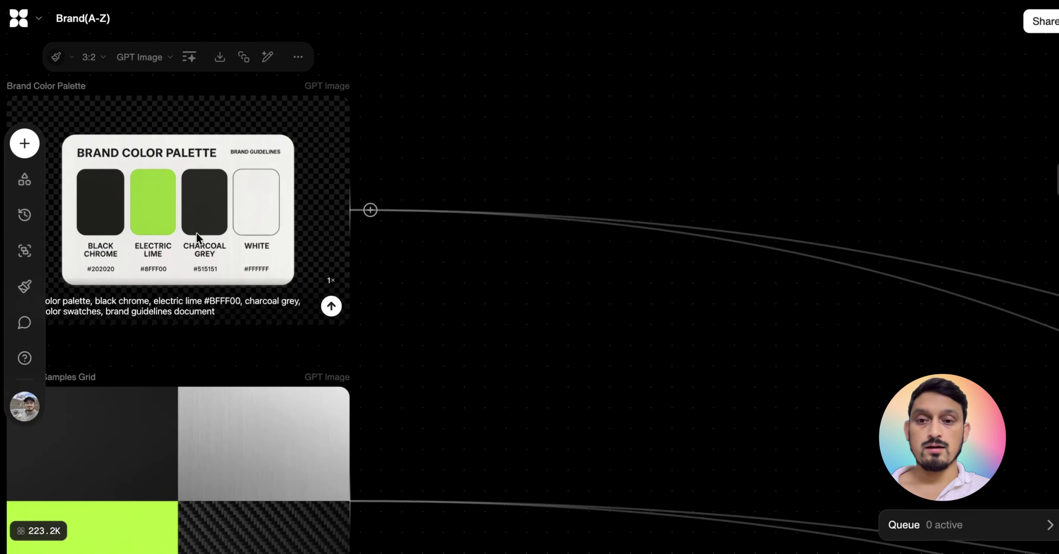
scroll(197, 233, "down", 5)
scroll(196, 231, "left", 4)
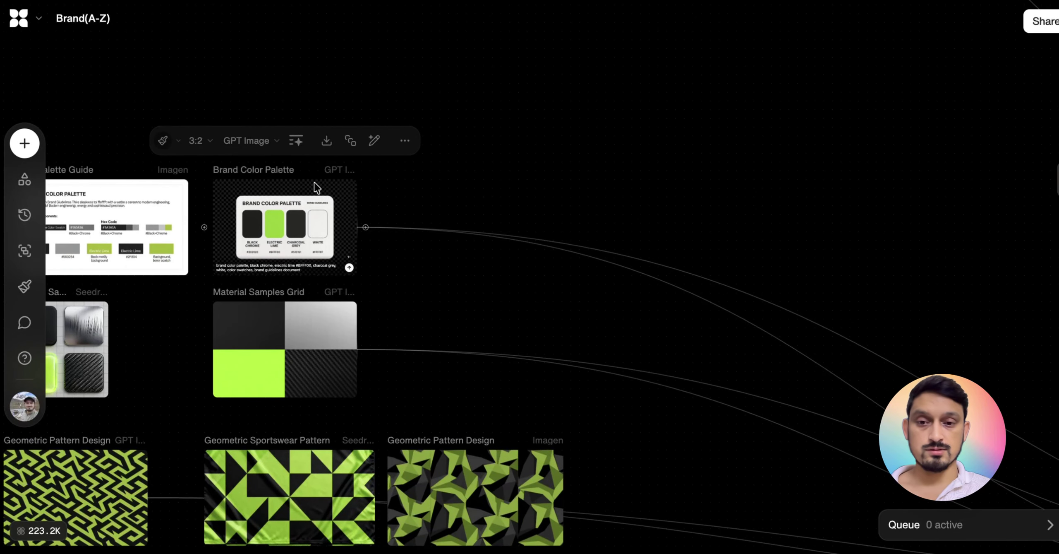
scroll(281, 211, "up", 3)
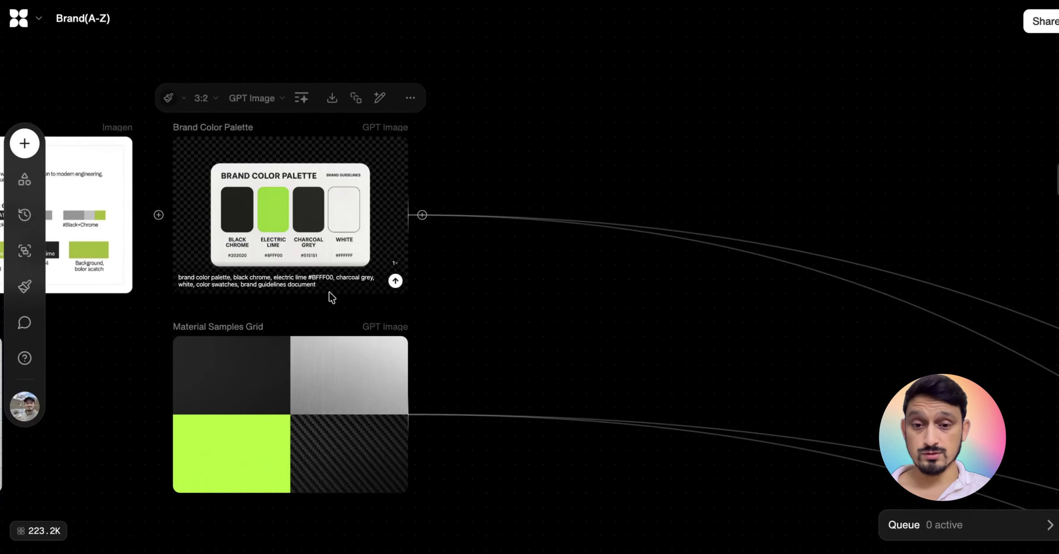
mouse_move(372, 261)
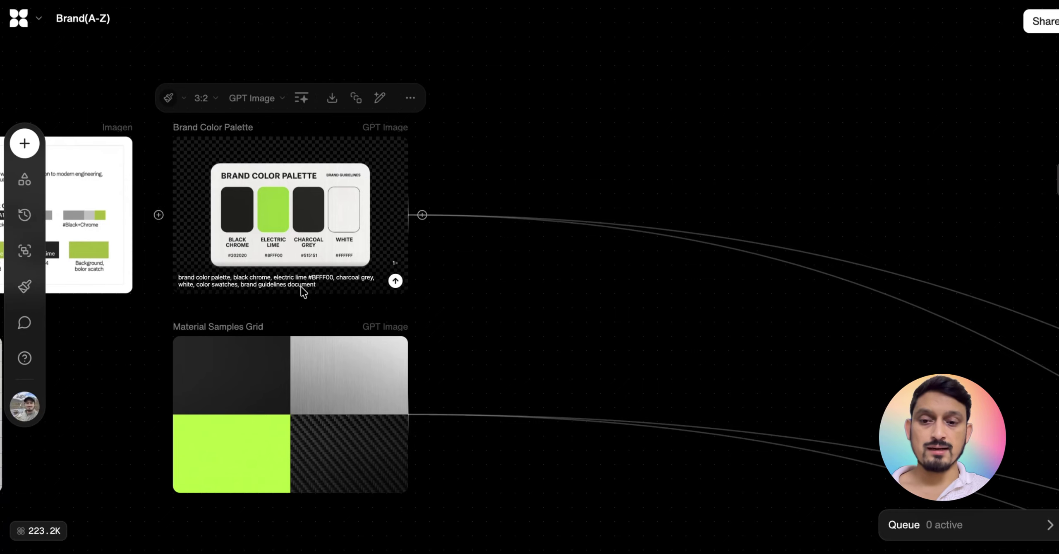
- Compare the Imagen Color Palette Guide with the GPT Image Brand Color Palette, checking text and swatch legibility
scroll(306, 246, "down", 5)
scroll(306, 246, "up", 4)
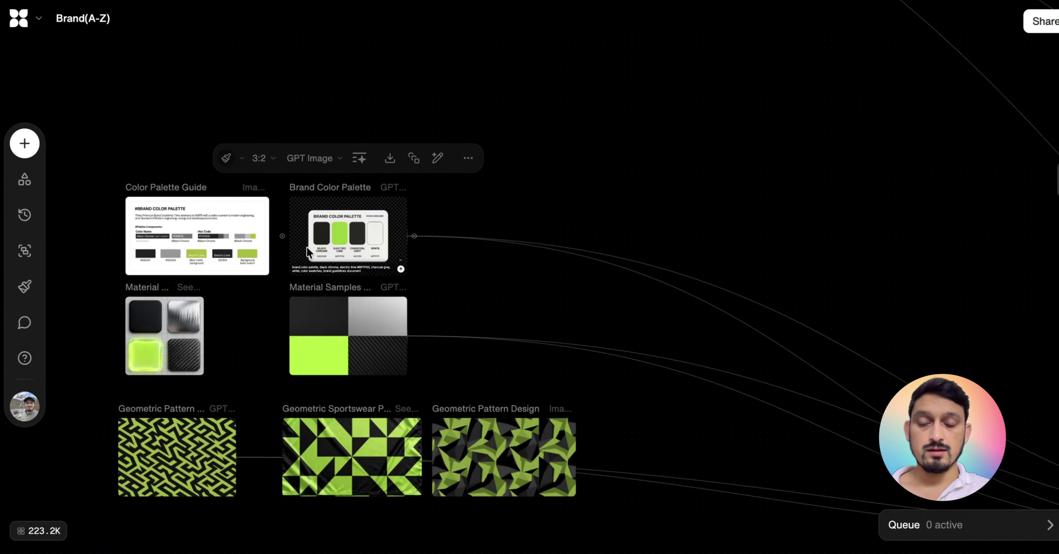
scroll(210, 235, "left", 2)
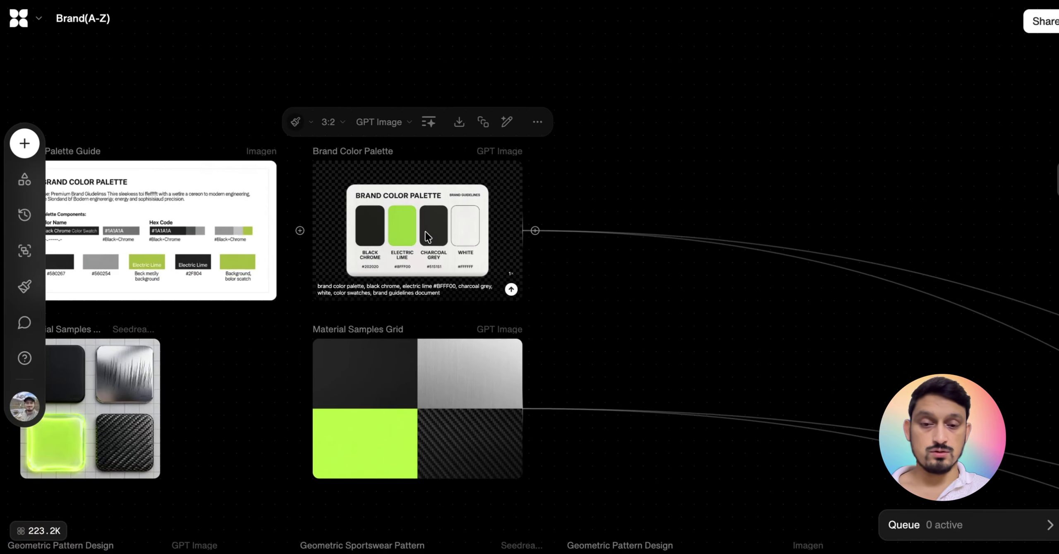
scroll(203, 235, "left", 3)
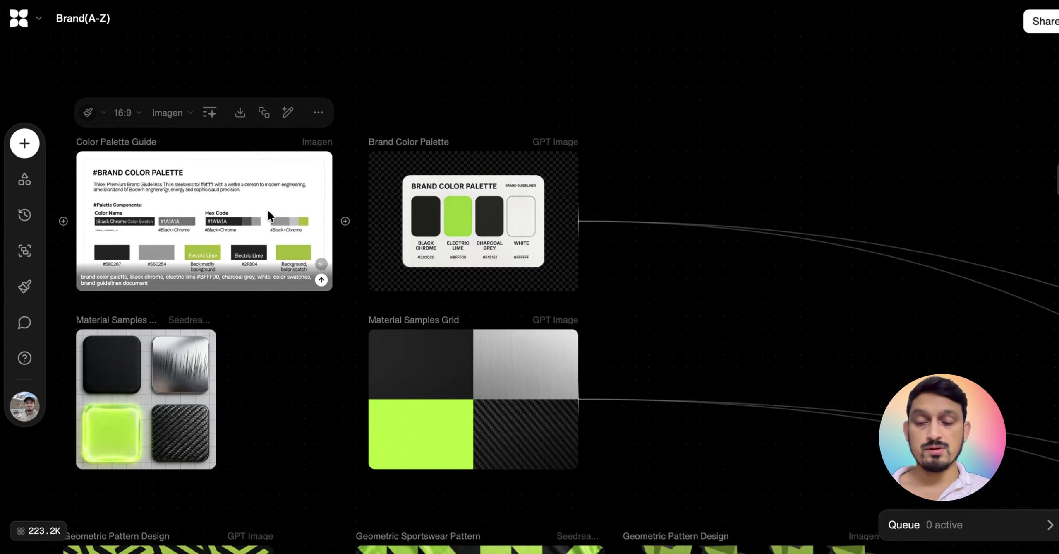
scroll(231, 197, "up", 5)
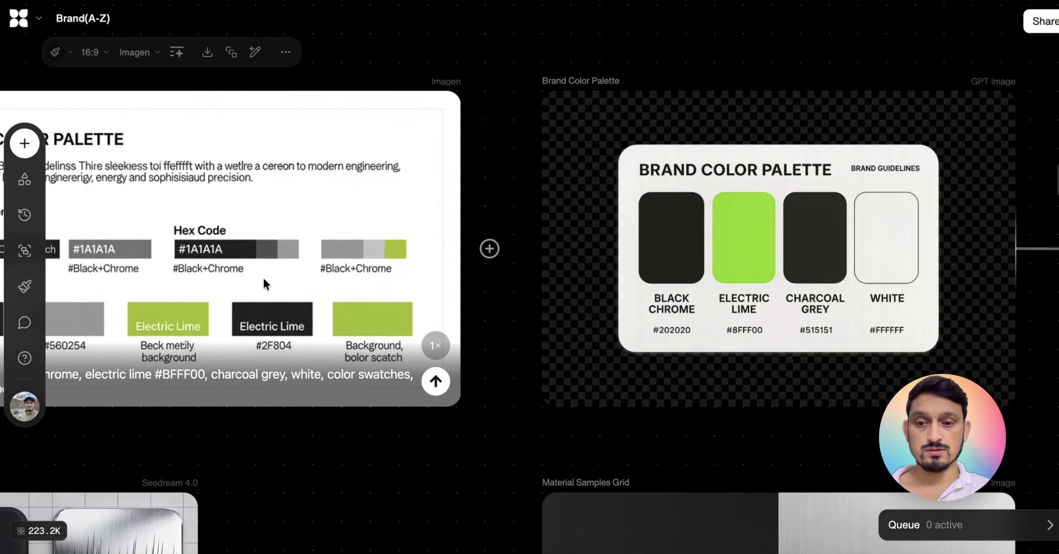
scroll(232, 164, "down", 5)
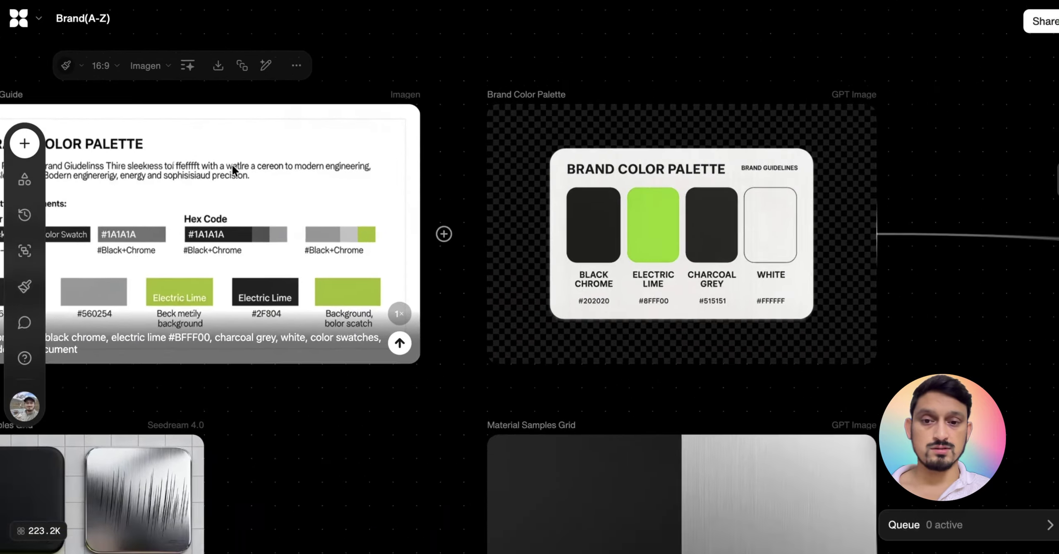
- Compare the Seedream 4.0 and GPT Image material samples grids and read their prompts
scroll(232, 164, "down", 3)
scroll(232, 165, "down", 1)
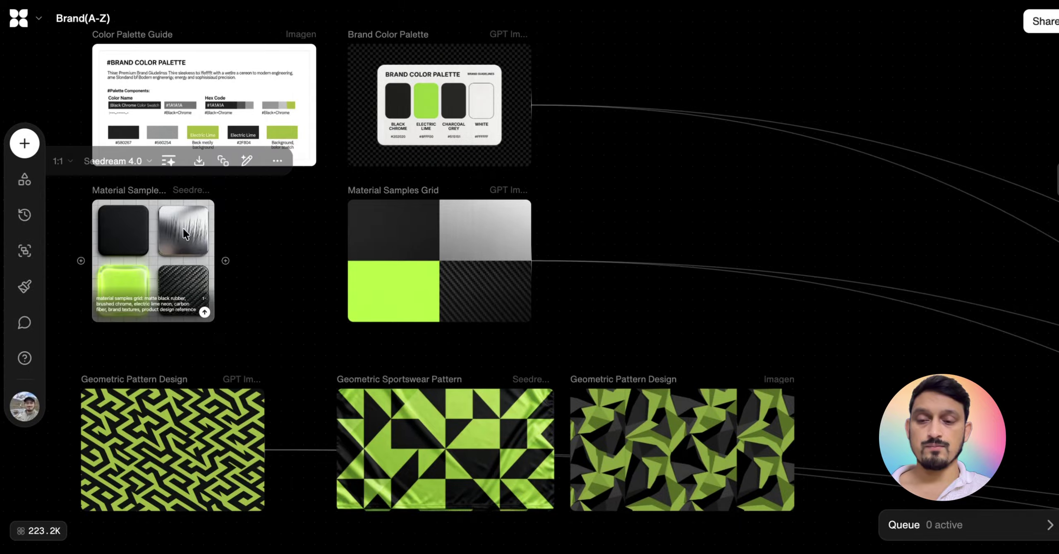
mouse_move(339, 254)
scroll(316, 240, "right", 2)
scroll(316, 240, "down", 1)
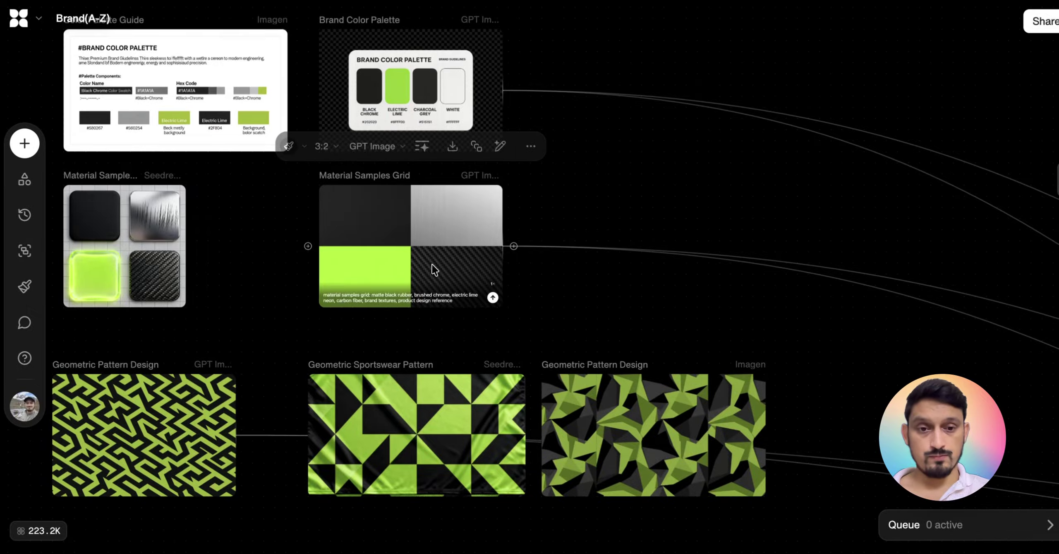
- Review the three geometric brand patterns made with GPT Image, Seedream and Imagen, along with their prompts
scroll(421, 270, "down", 5)
scroll(420, 270, "left", 1)
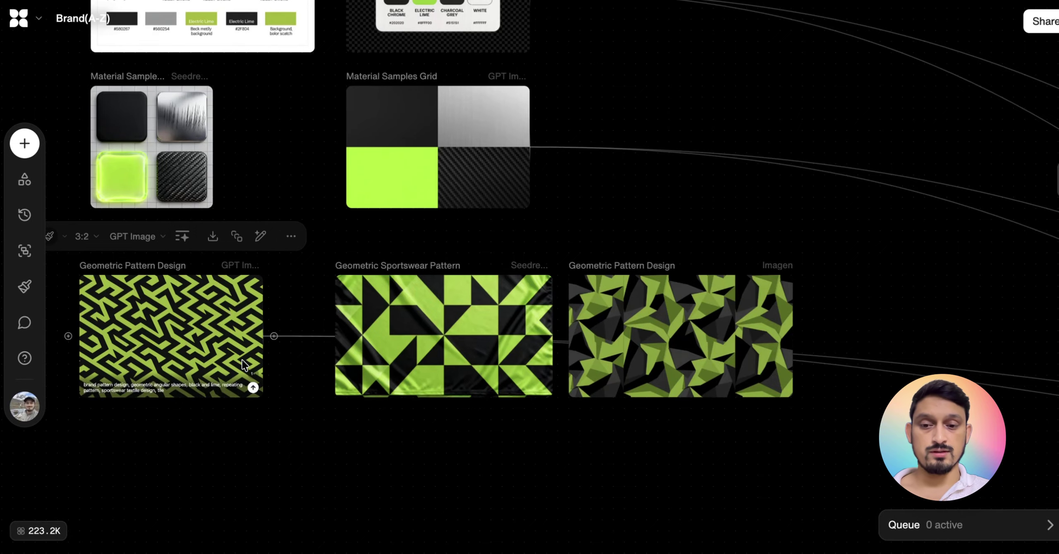
scroll(244, 365, "down", 2)
scroll(362, 378, "right", 5)
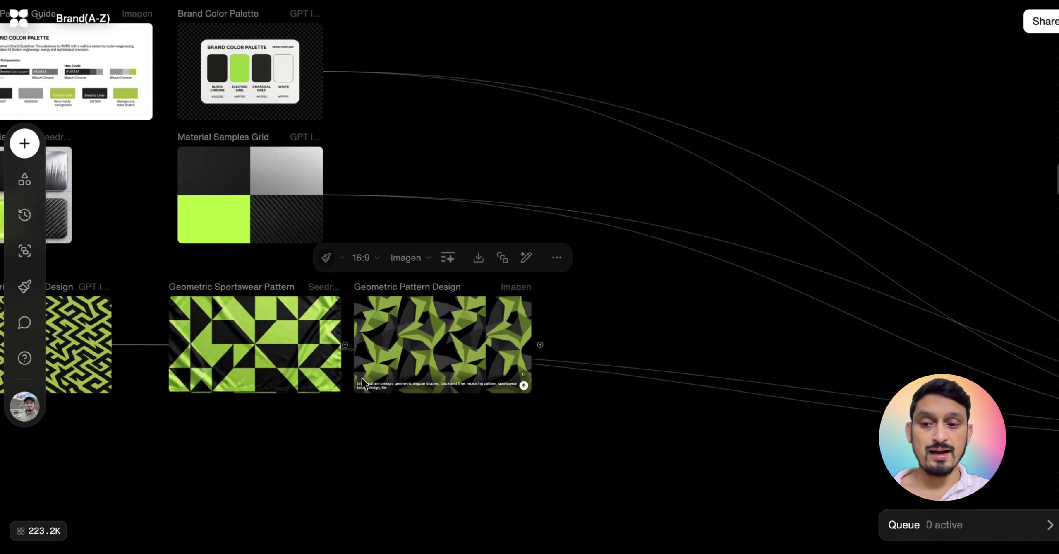
- Survey the whole brand board and inspect the Remove background node fed by the striped geometric logo
scroll(362, 378, "down", 10)
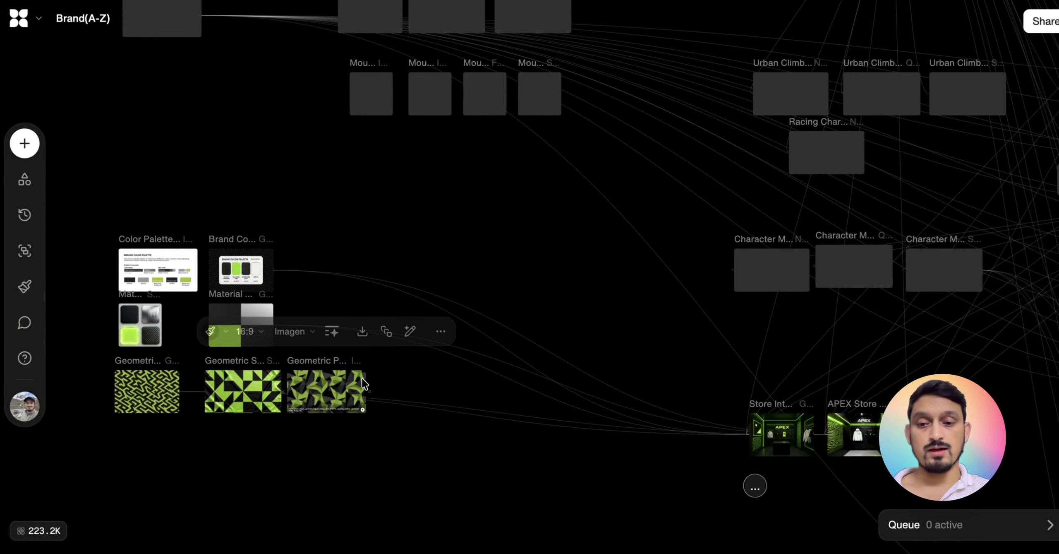
scroll(362, 378, "down", 3)
scroll(468, 242, "up", 1)
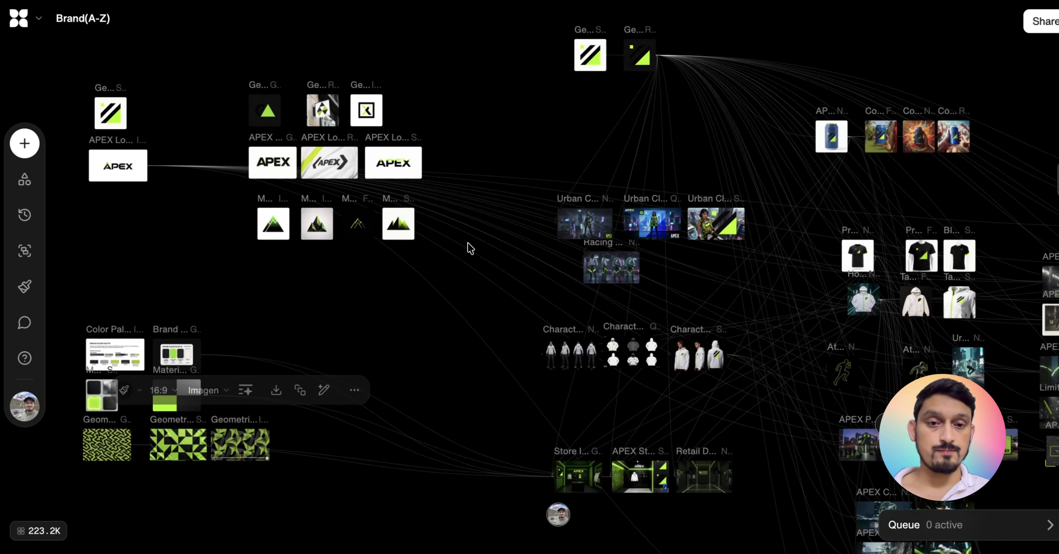
scroll(468, 244, "up", 5)
scroll(468, 245, "right", 5)
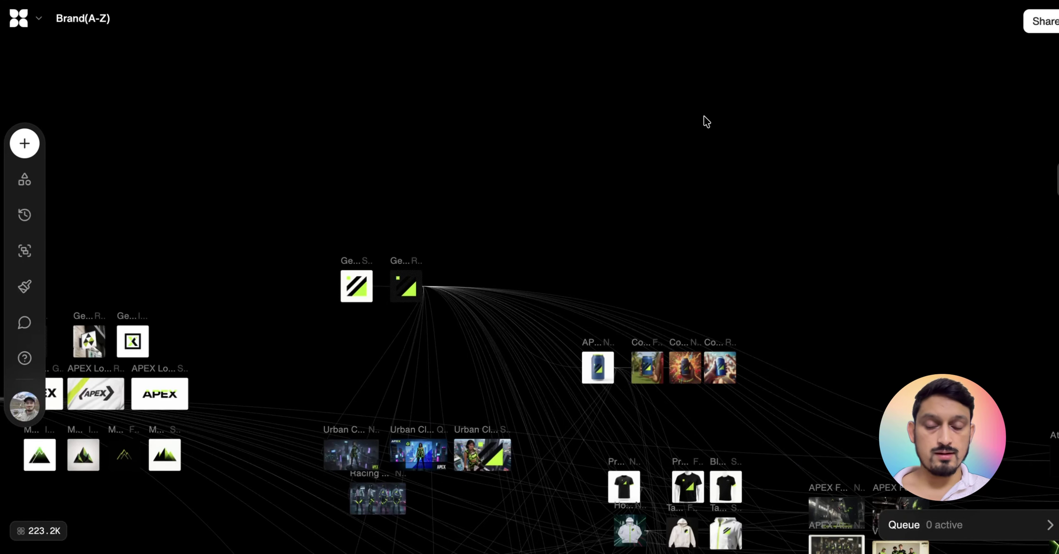
scroll(432, 306, "down", 2)
scroll(432, 306, "right", 1)
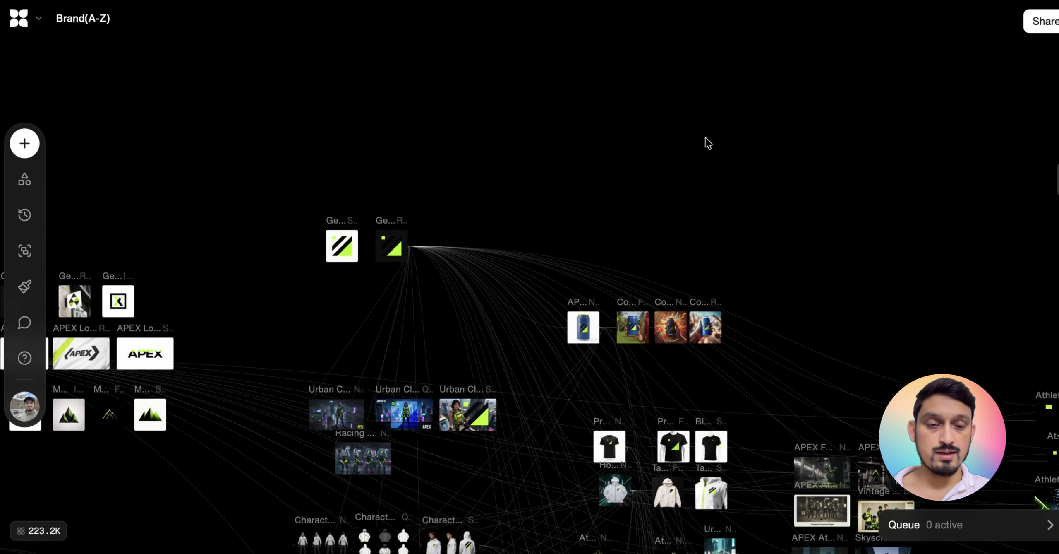
scroll(379, 263, "up", 5)
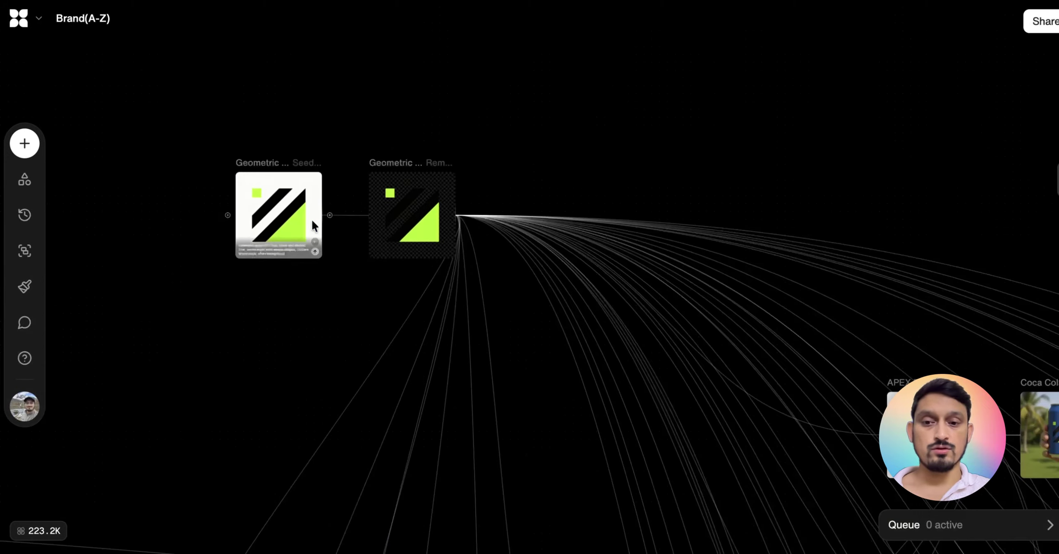
left_click(374, 241)
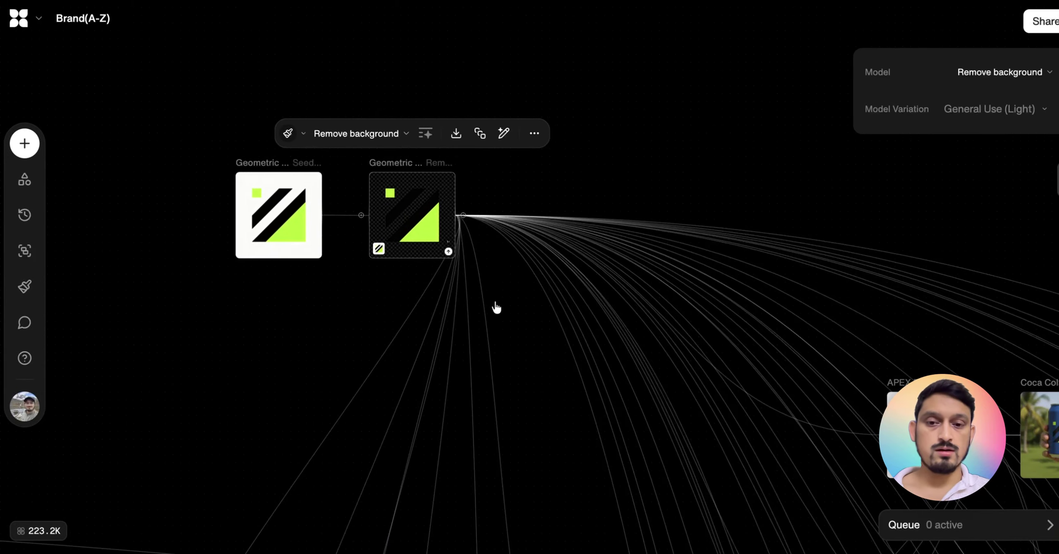
- Examine the APEX energy drink can image, its logo input and prompt, and the Coca-Cola-inspired hand-held ad shots made from it
scroll(497, 308, "down", 1)
scroll(496, 308, "down", 4)
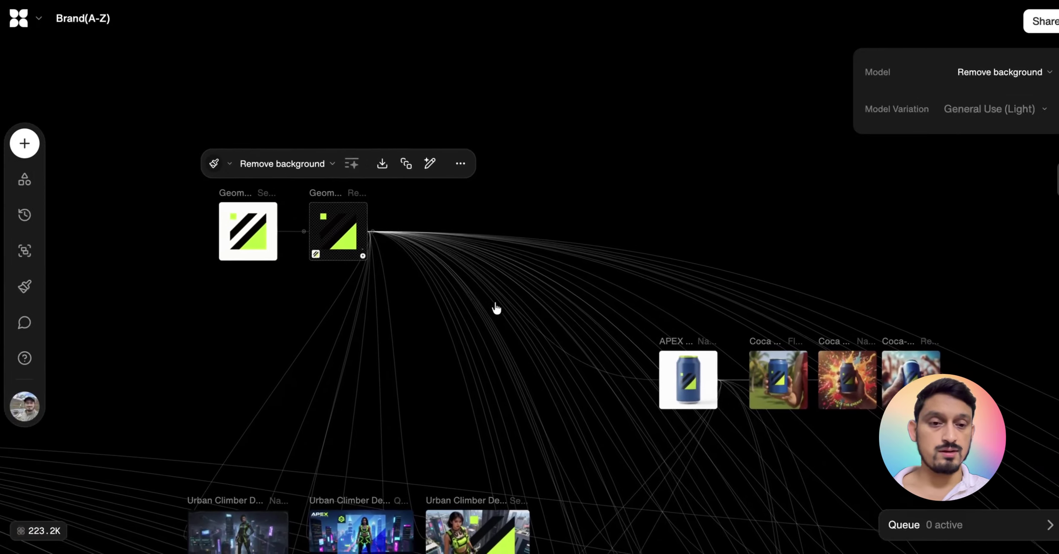
scroll(731, 303, "right", 2)
scroll(730, 303, "down", 1)
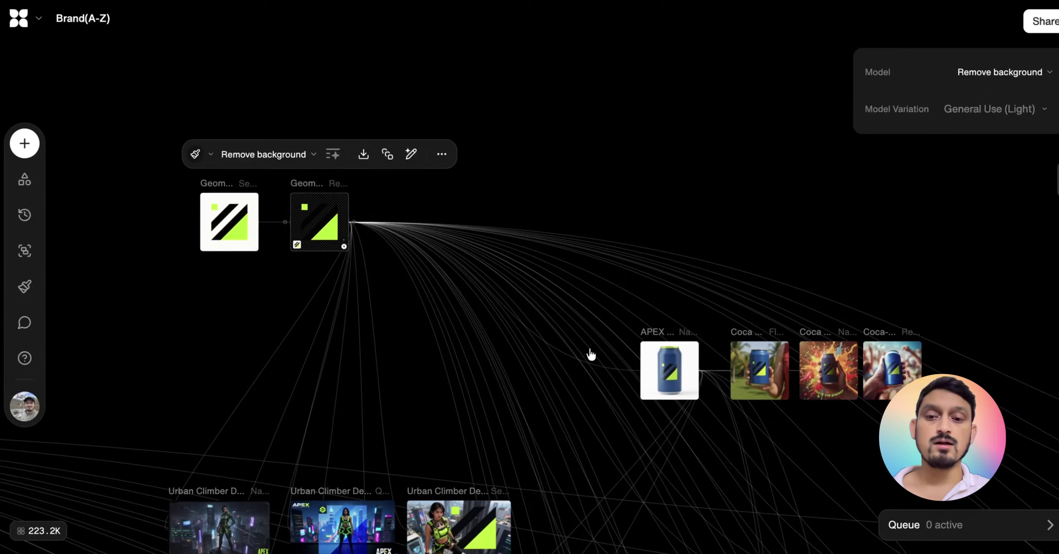
mouse_move(665, 366)
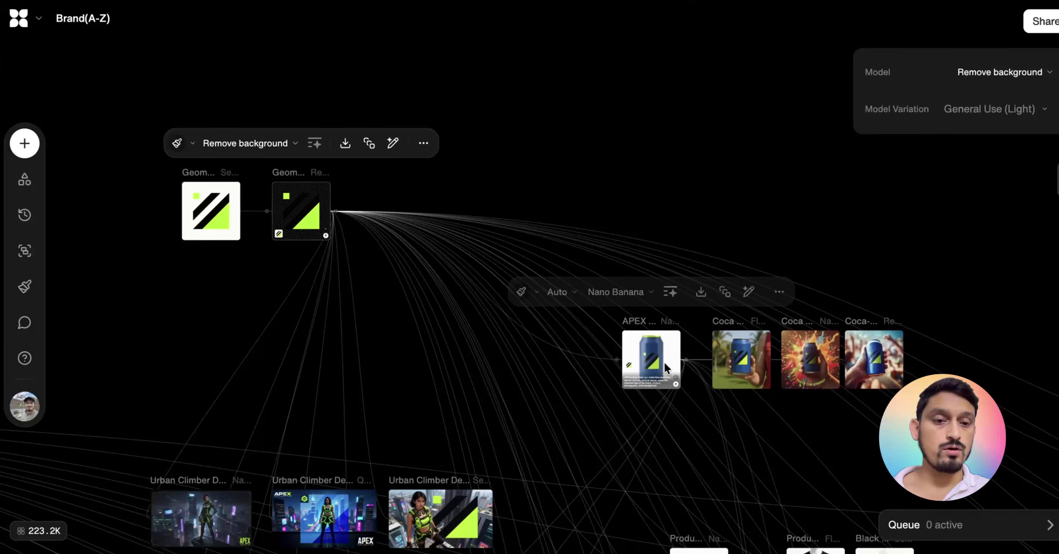
scroll(664, 366, "up", 3)
scroll(664, 367, "right", 3)
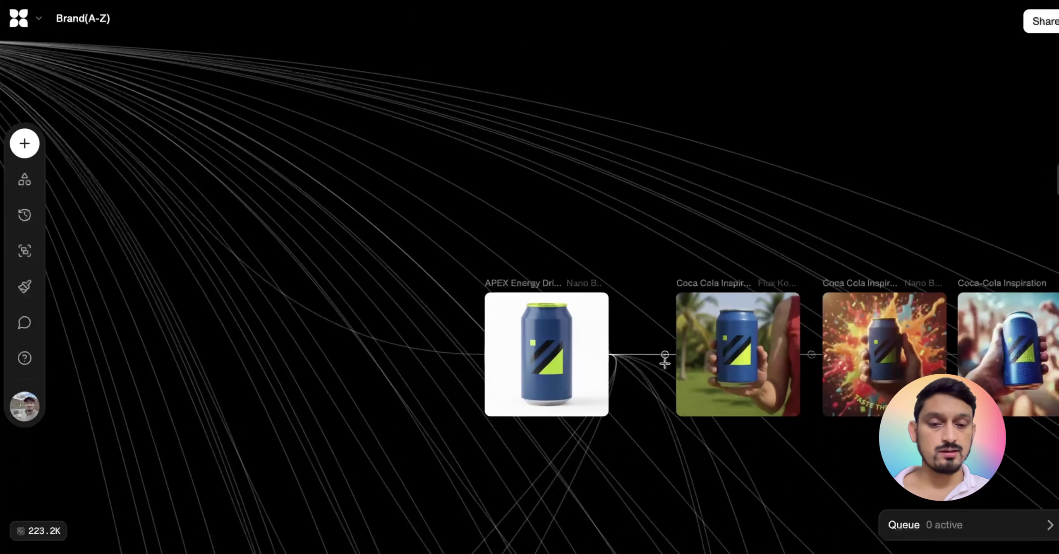
mouse_move(521, 356)
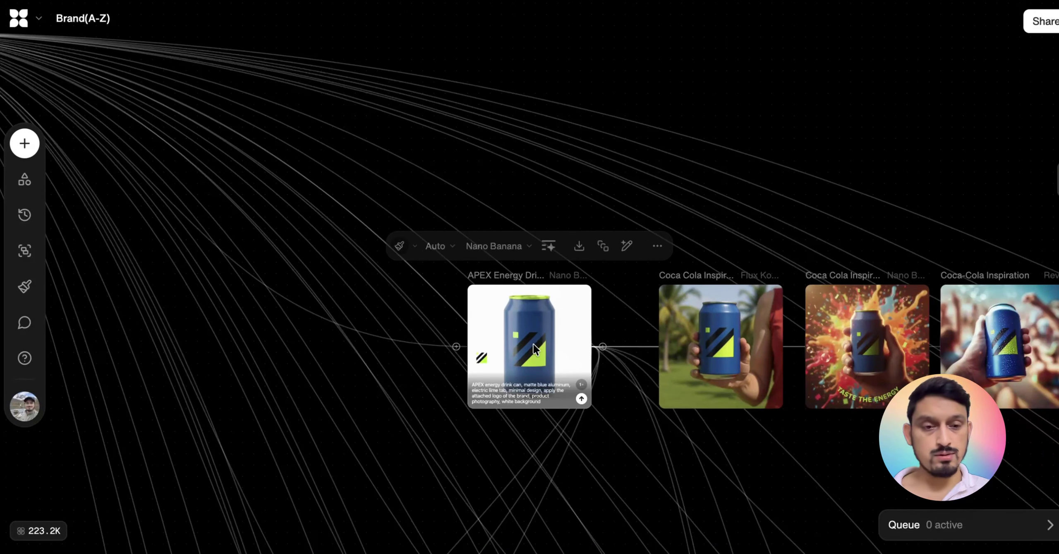
mouse_move(520, 391)
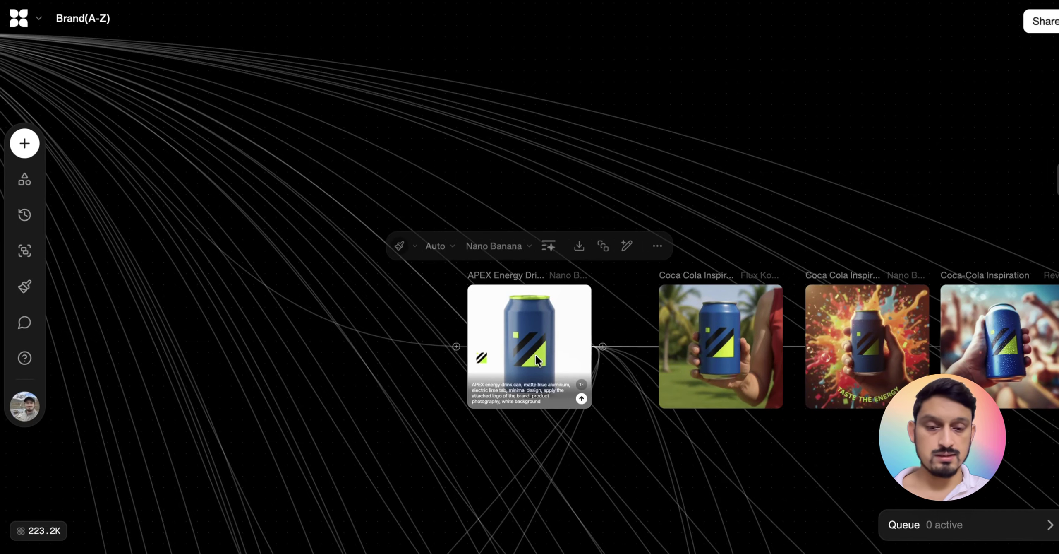
scroll(535, 359, "right", 5)
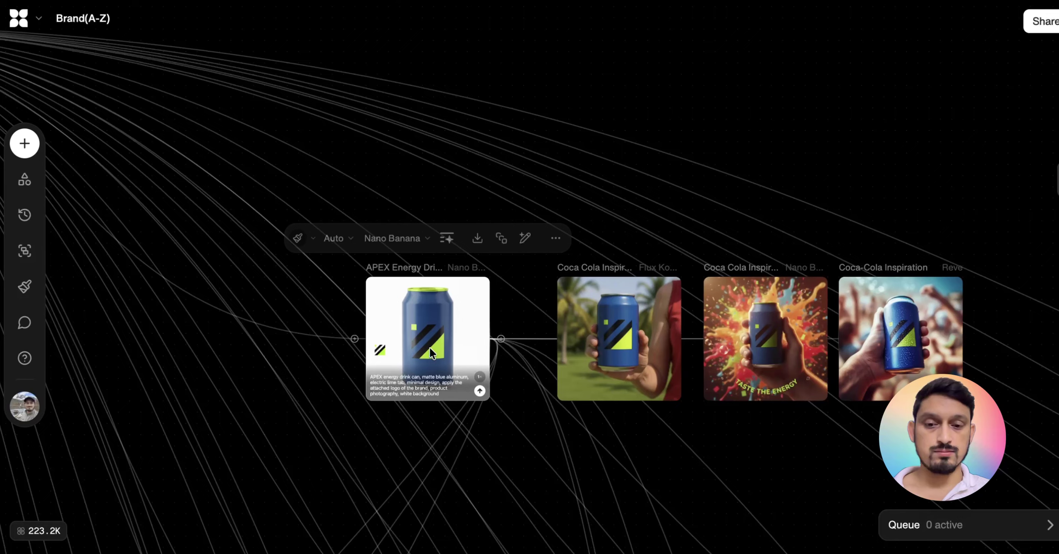
scroll(533, 354, "right", 3)
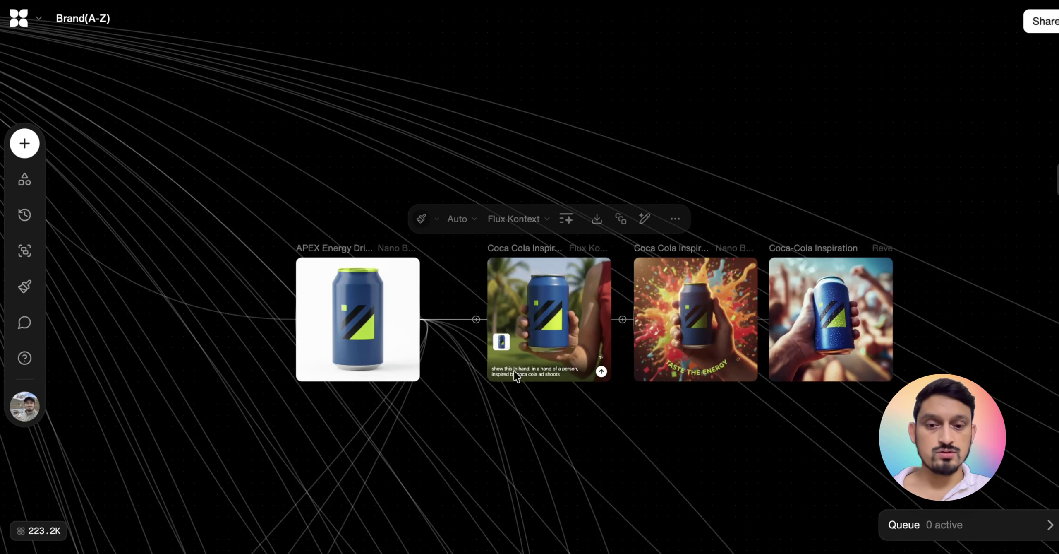
- Compare the Flux Kontext and Nano Banana versions of the Coca-Cola-inspired can ad and read their shared prompt
scroll(514, 371, "up", 3)
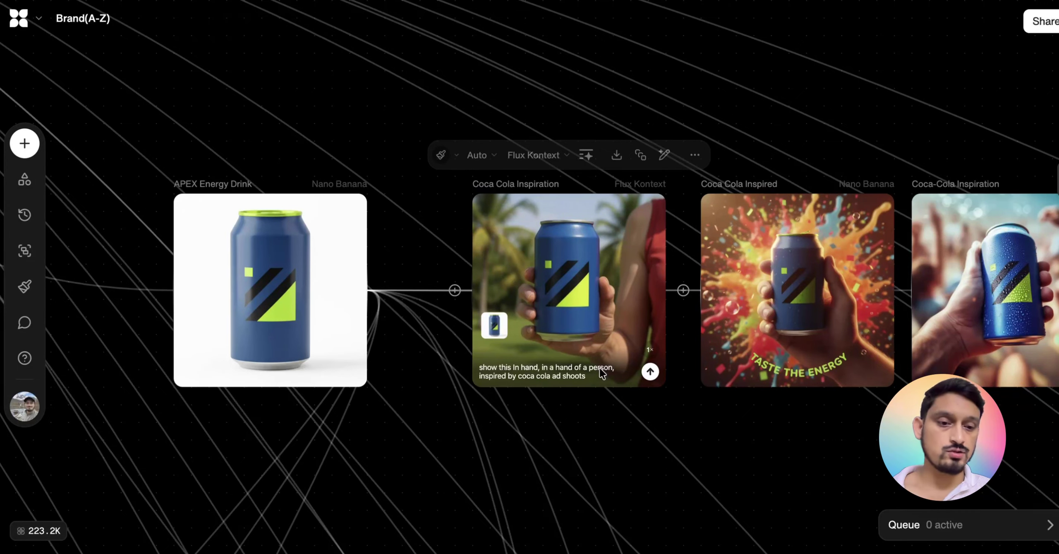
scroll(600, 367, "down", 3)
scroll(599, 367, "right", 2)
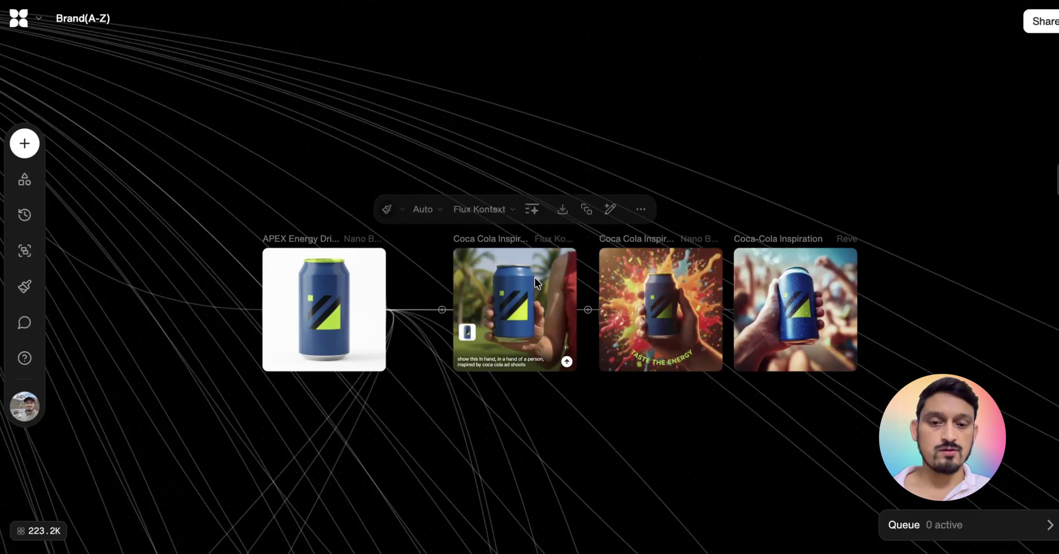
mouse_move(670, 268)
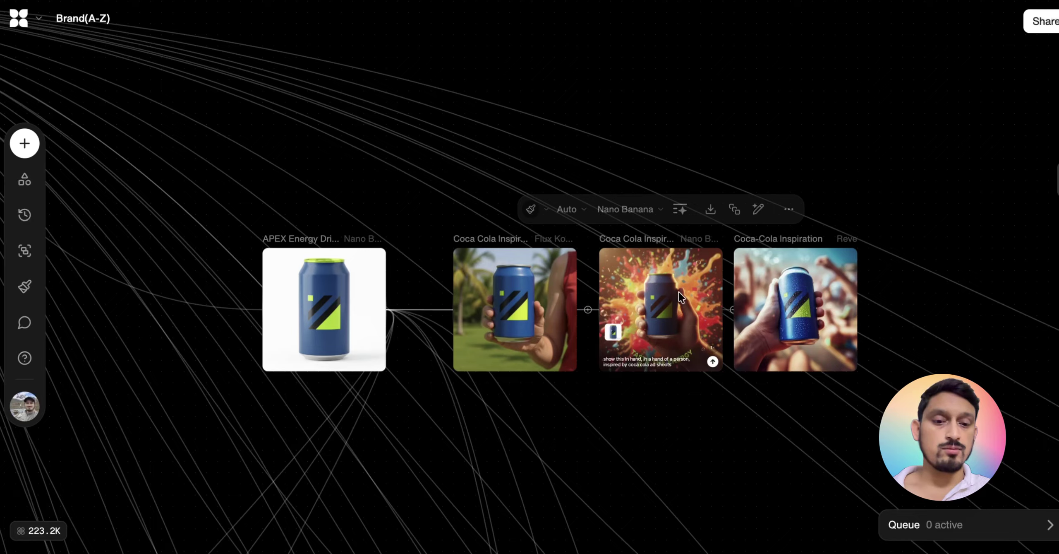
scroll(678, 291, "up", 3)
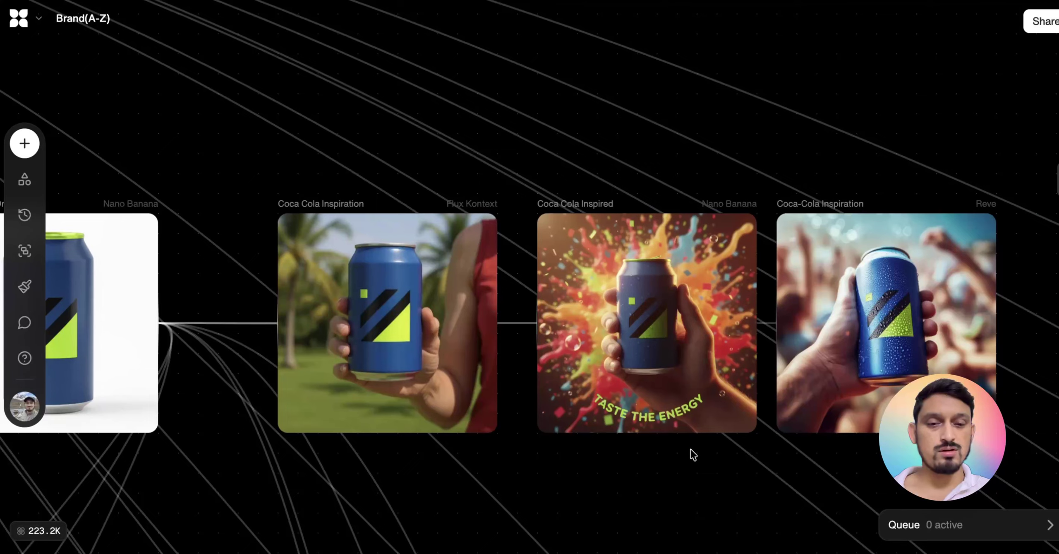
scroll(699, 449, "right", 3)
scroll(700, 449, "down", 1)
mouse_move(601, 364)
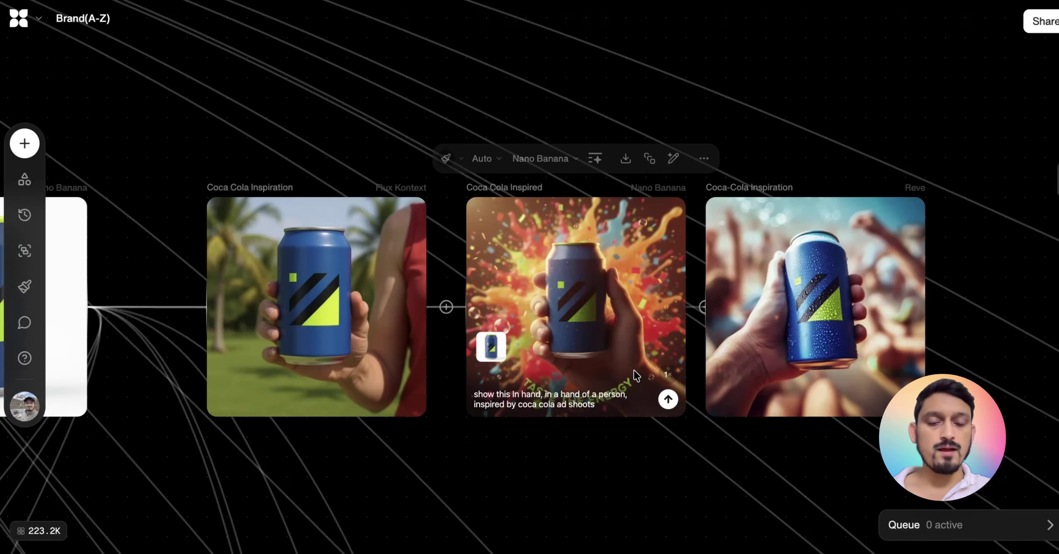
- Inspect the Reve version of the Coca-Cola-inspired can ad with its prompt and compare it with the other two ads
scroll(599, 359, "right", 5)
scroll(599, 359, "down", 1)
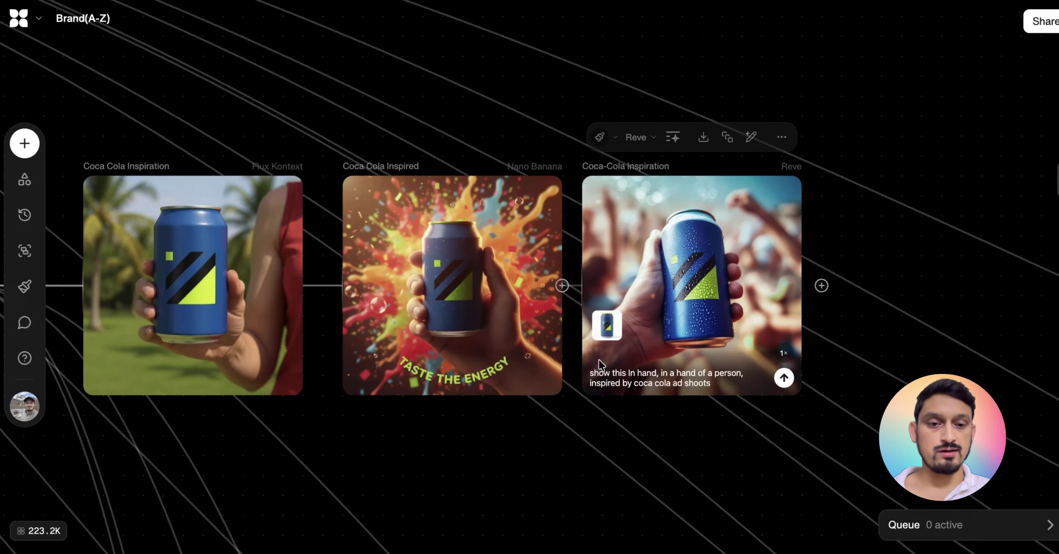
scroll(599, 360, "right", 5)
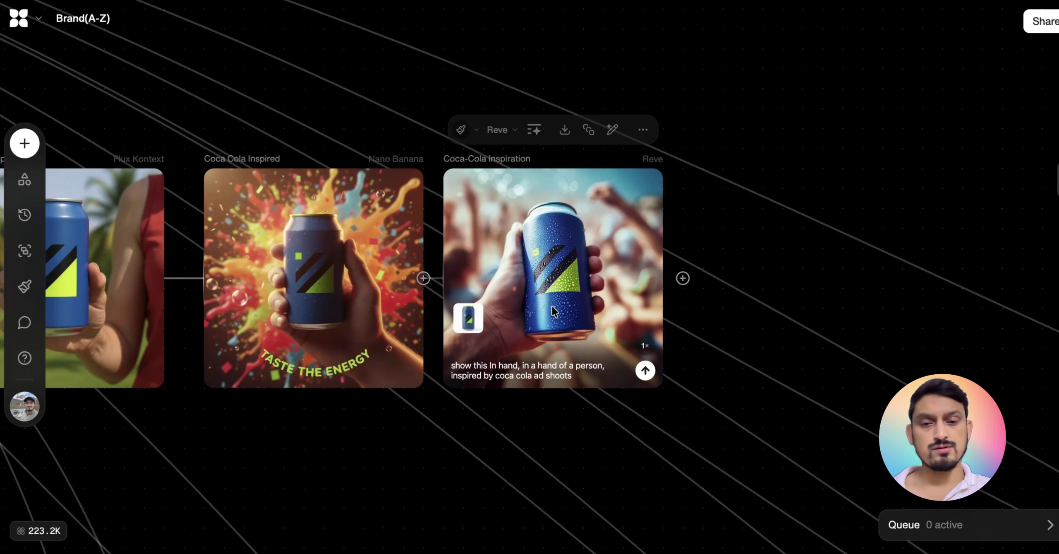
scroll(555, 311, "down", 3)
scroll(554, 311, "left", 2)
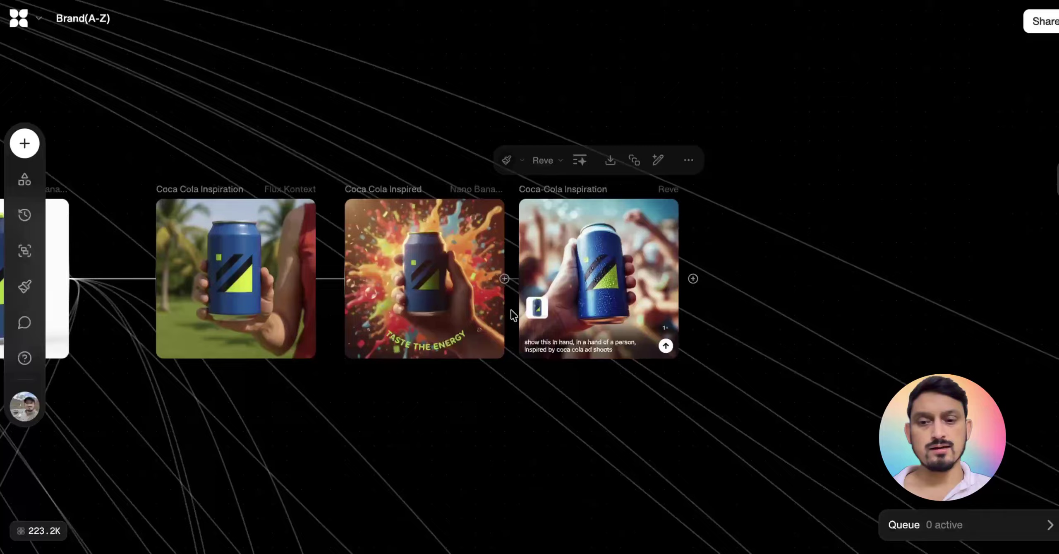
scroll(250, 281, "down", 2)
scroll(250, 282, "left", 1)
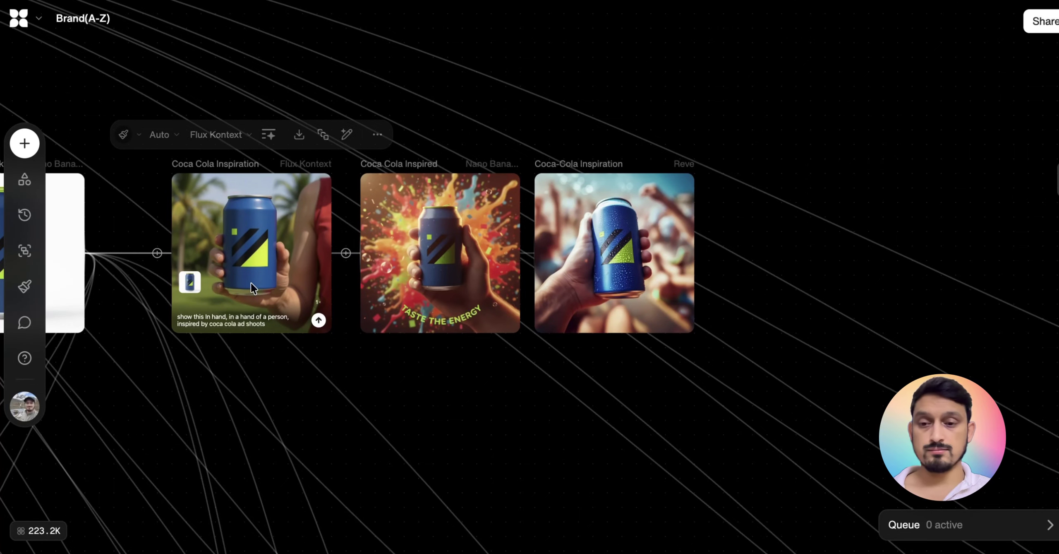
- Go to the apparel mockups and examine the Nano Banana black T-shirt image with its logo input and prompt
scroll(251, 283, "down", 3)
scroll(251, 282, "down", 8)
scroll(251, 282, "left", 10)
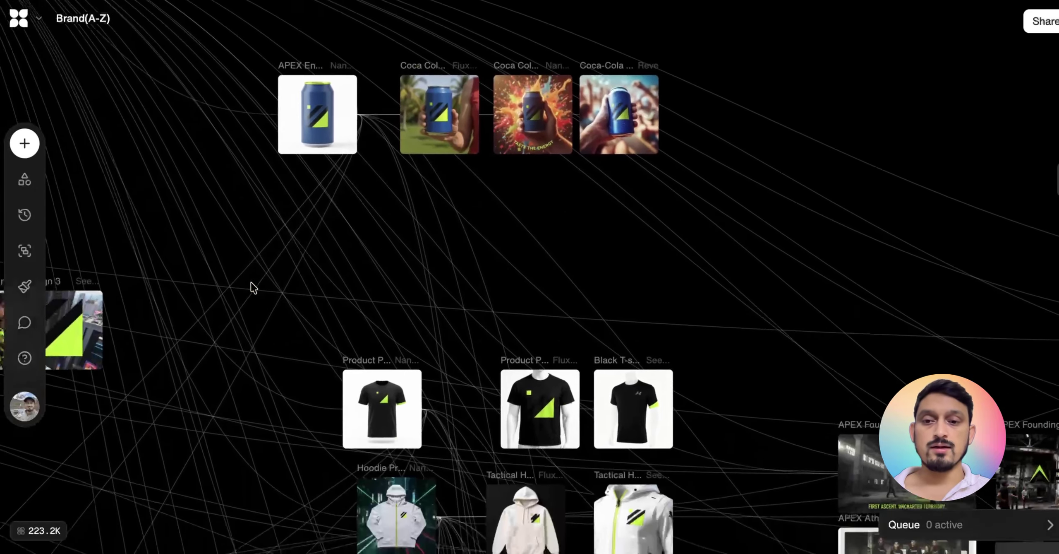
scroll(250, 282, "down", 5)
scroll(251, 282, "left", 2)
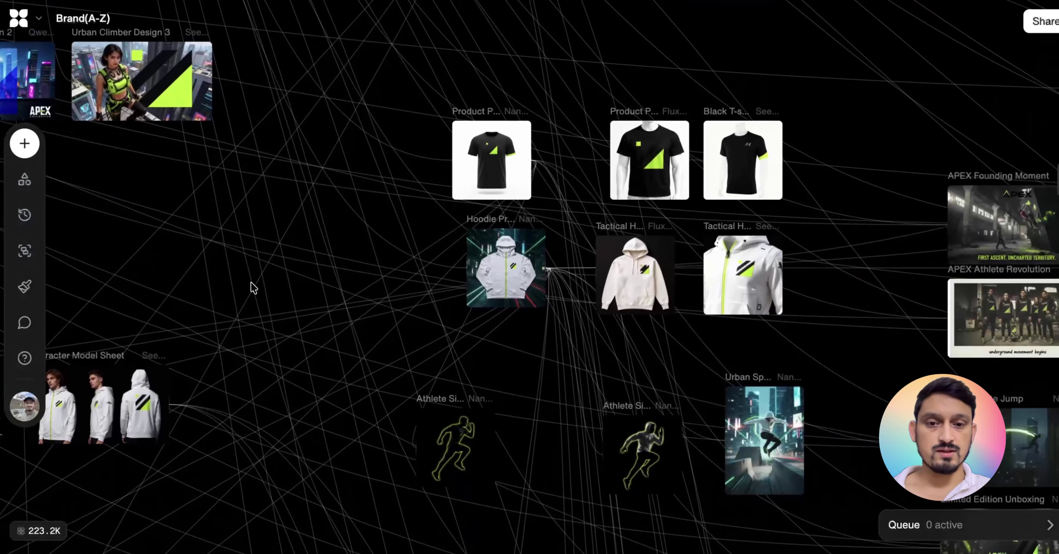
scroll(251, 282, "right", 3)
scroll(251, 281, "up", 2)
left_click(467, 156)
scroll(467, 156, "up", 10)
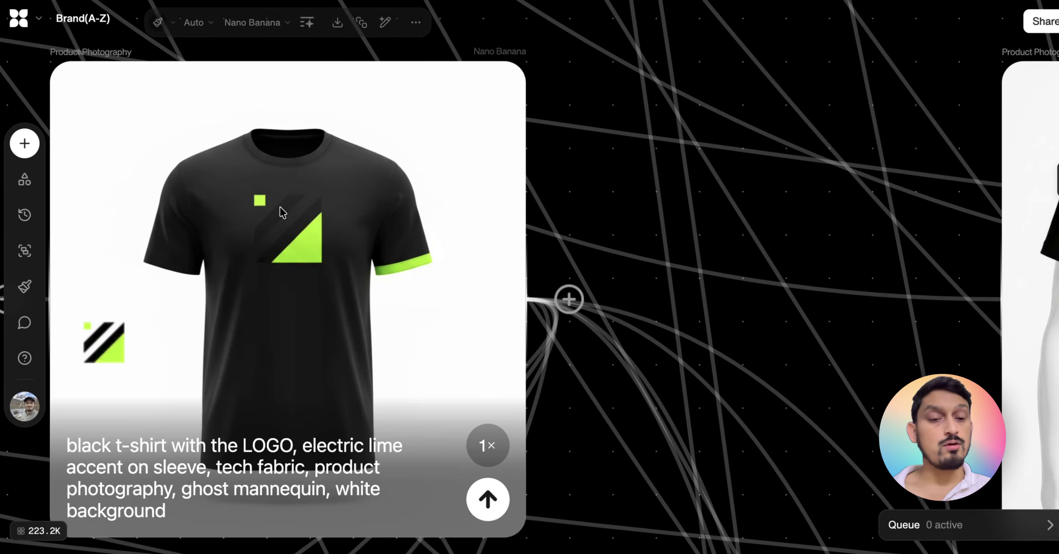
- Compare the Flux Kontext and Seedream 4.0 black T-shirt photos with the Nano Banana one, checking logo placement and prompts
scroll(296, 258, "down", 5)
scroll(296, 258, "right", 3)
scroll(296, 260, "down", 1)
scroll(296, 260, "right", 1)
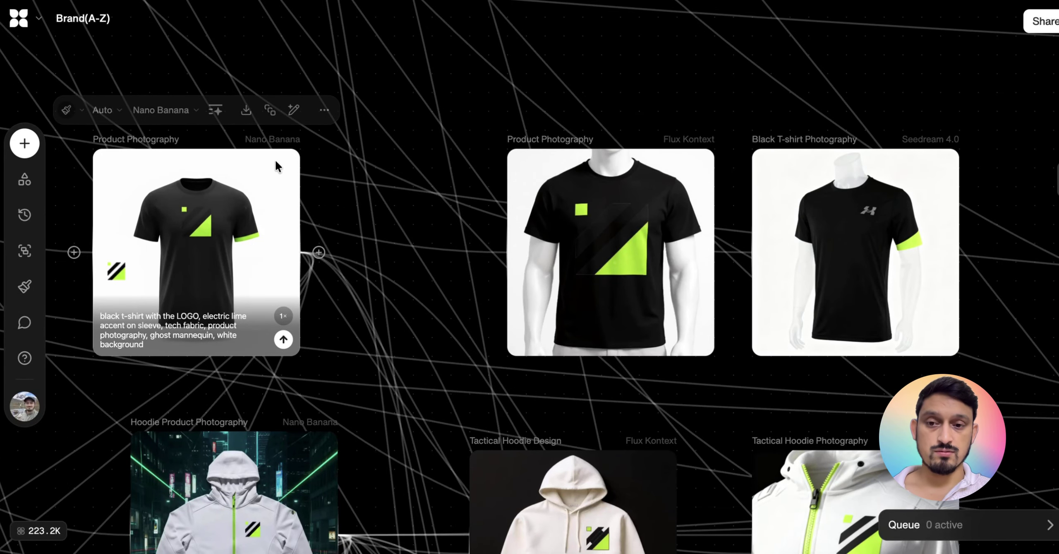
scroll(348, 245, "down", 3)
scroll(349, 245, "right", 5)
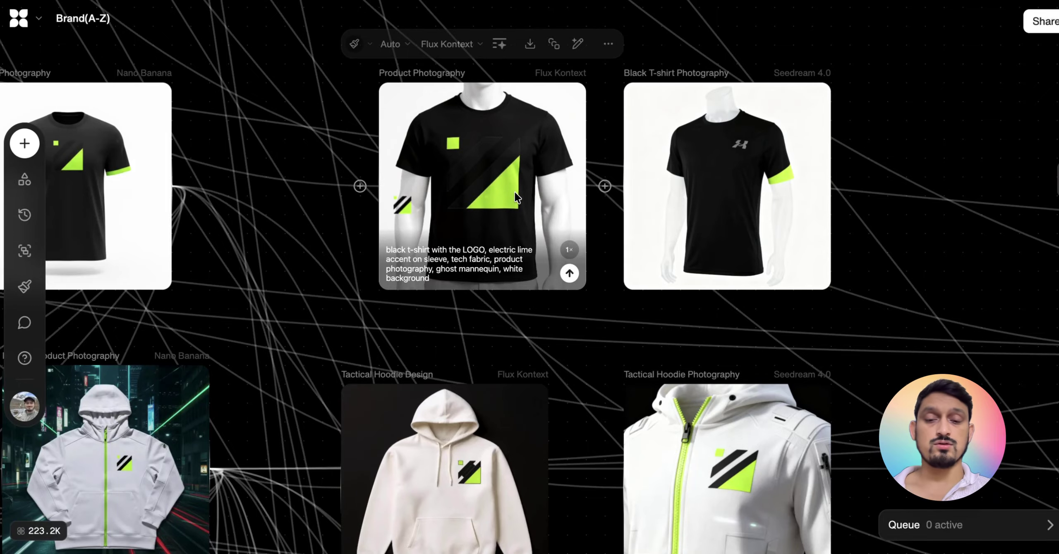
scroll(515, 192, "right", 4)
scroll(516, 194, "right", 3)
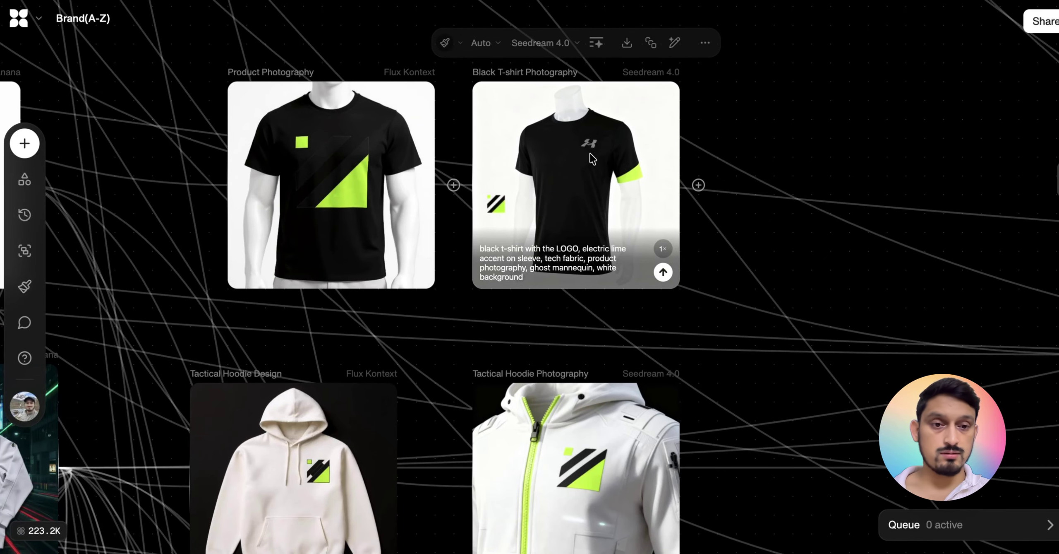
scroll(543, 165, "down", 6)
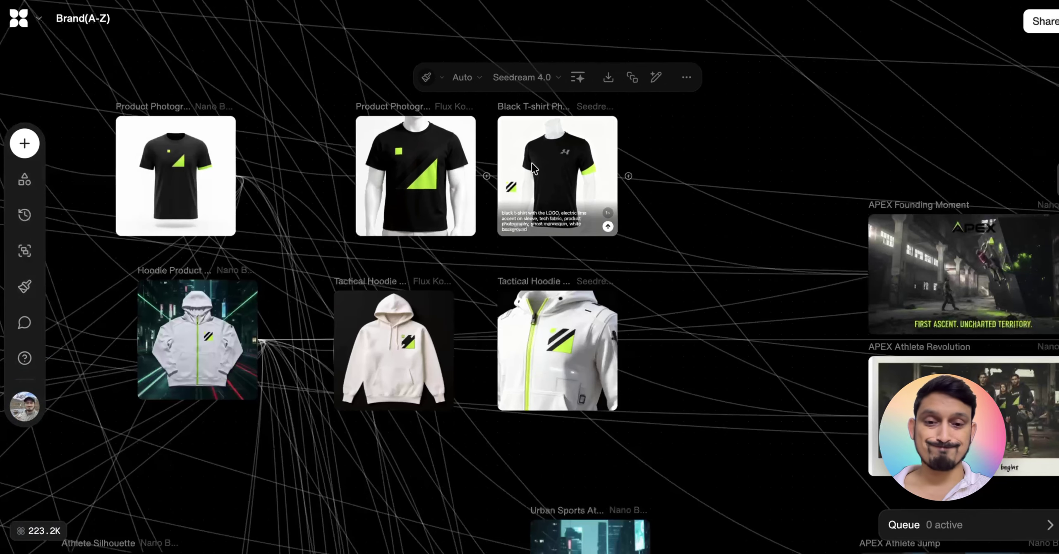
- Move the Nano Banana Hoodie Product Photography node slightly down and examine its image, logo input and prompt up close
scroll(533, 168, "down", 3)
scroll(534, 167, "left", 1)
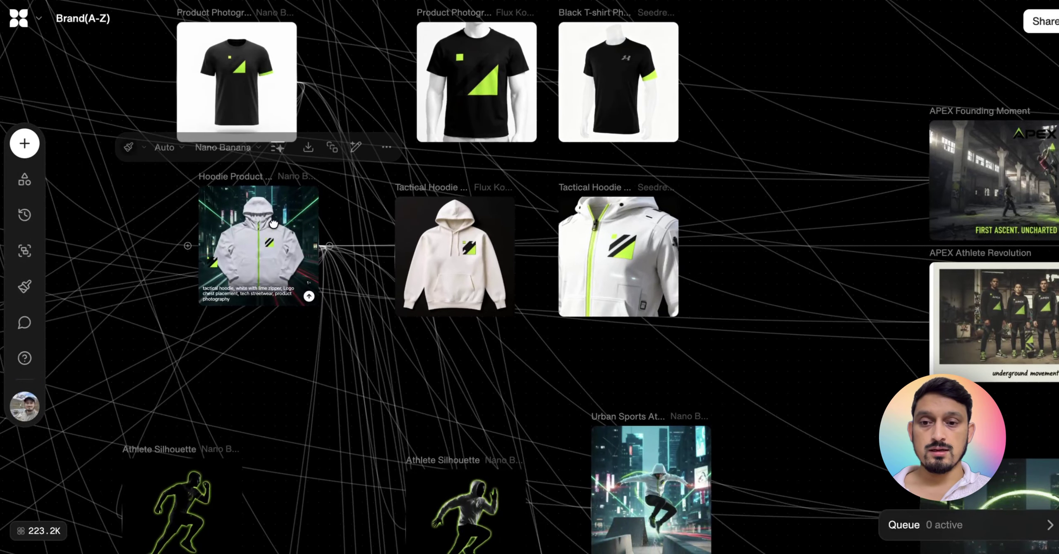
left_click_drag(272, 240, 272, 262)
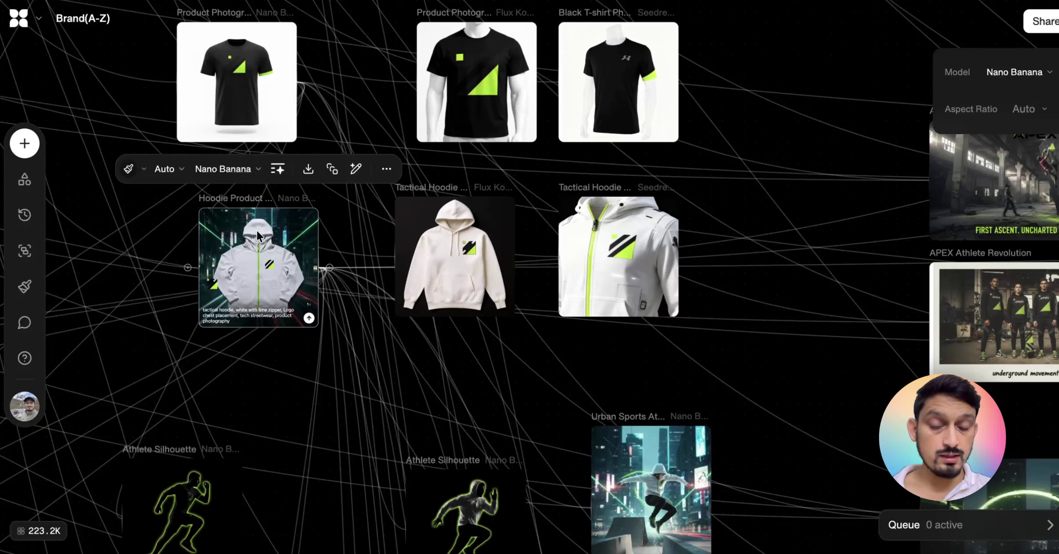
scroll(256, 236, "up", 5)
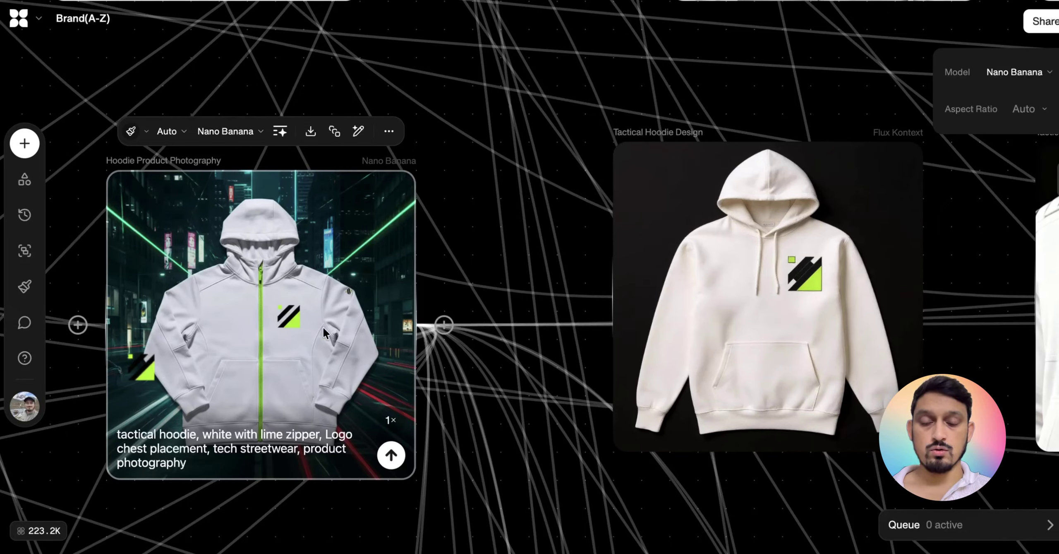
- Select the Flux Kontext and Seedream 4.0 tactical hoodie images in turn and compare their logo placement, zipper and prompts
scroll(322, 401, "down", 5)
scroll(412, 399, "right", 3)
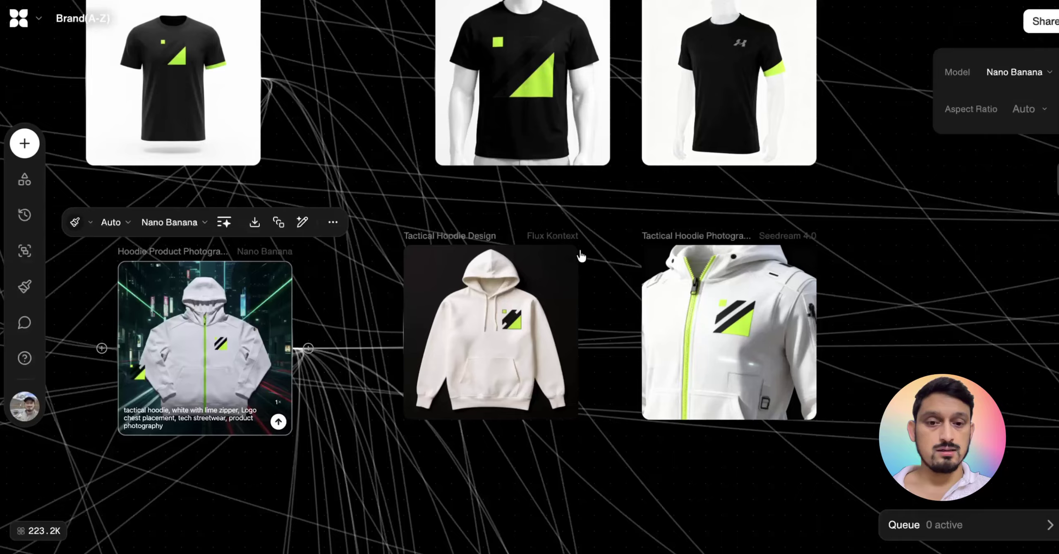
left_click(554, 271)
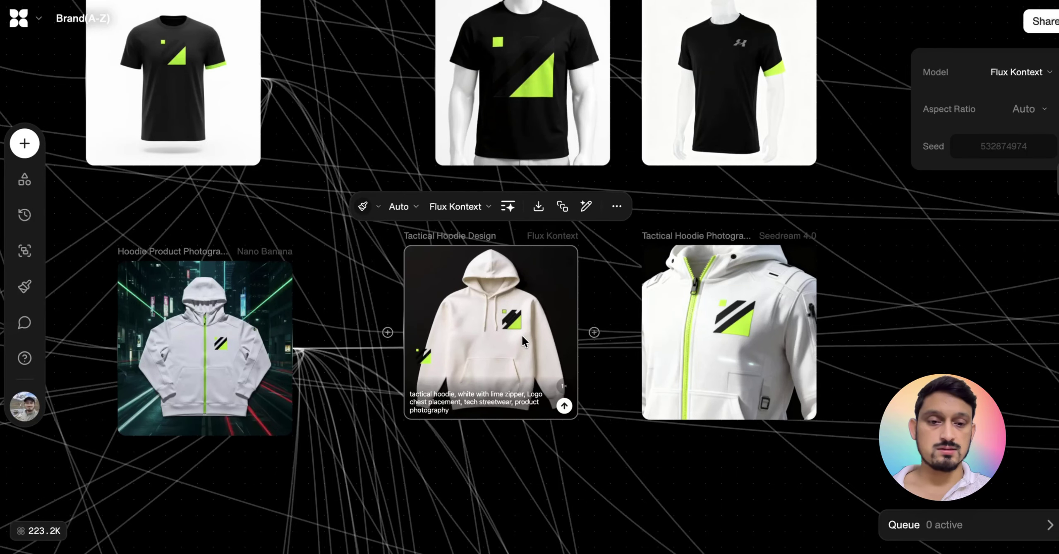
scroll(521, 335, "right", 3)
left_click(665, 259)
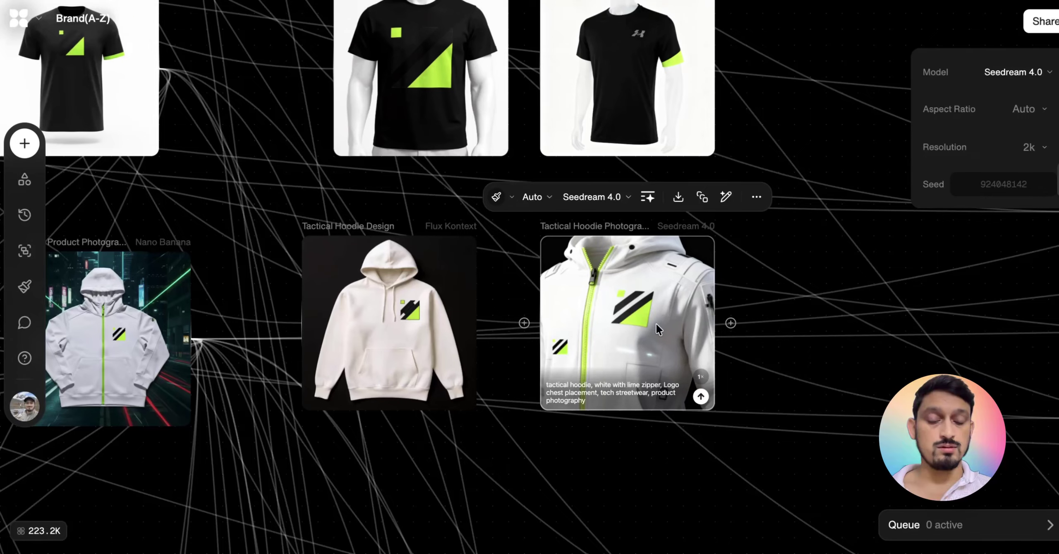
scroll(655, 327, "down", 5)
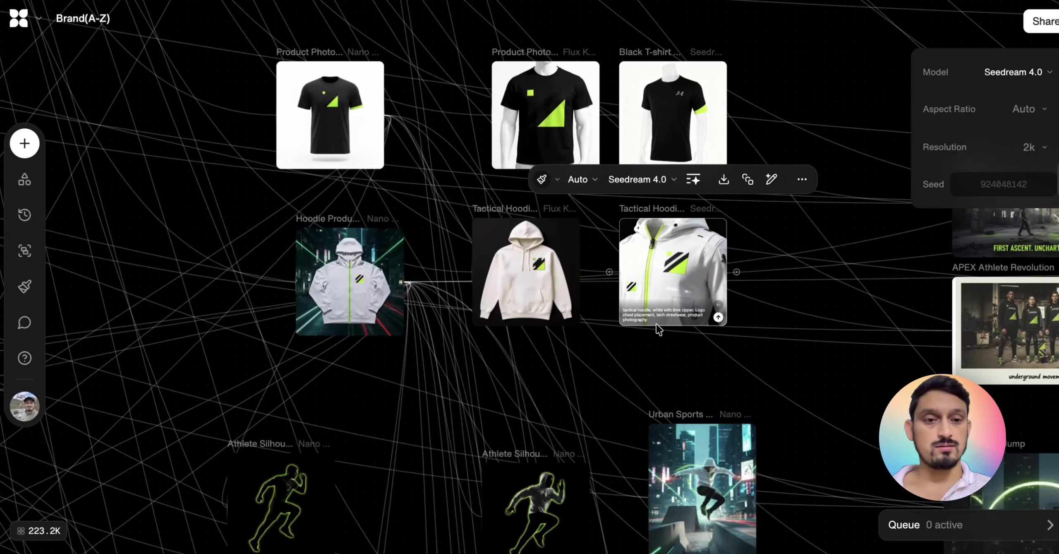
- Examine the Athlete Silhouette image made from the T-shirt, including its reference image and rim-light prompt
scroll(494, 433, "down", 2)
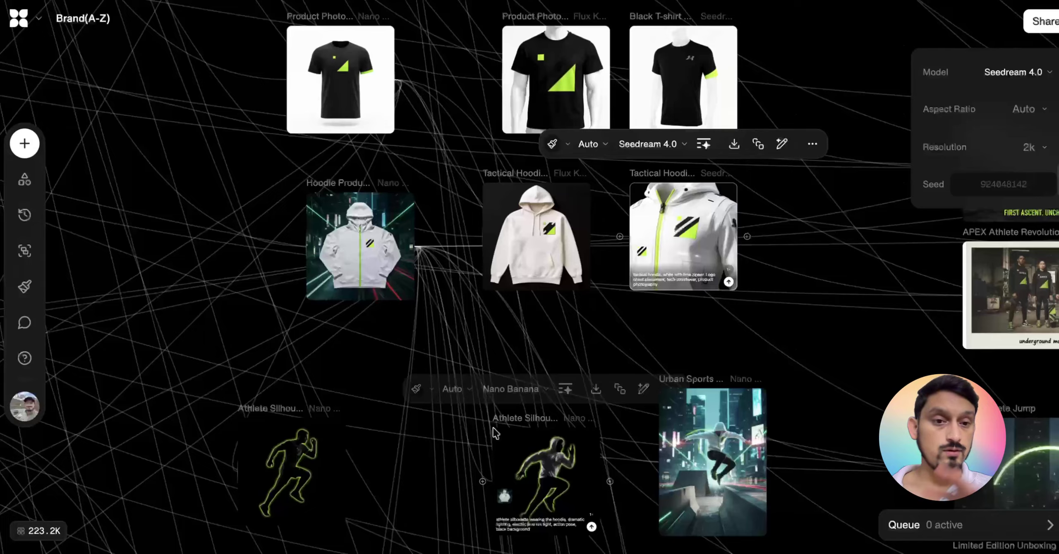
scroll(427, 441, "down", 3)
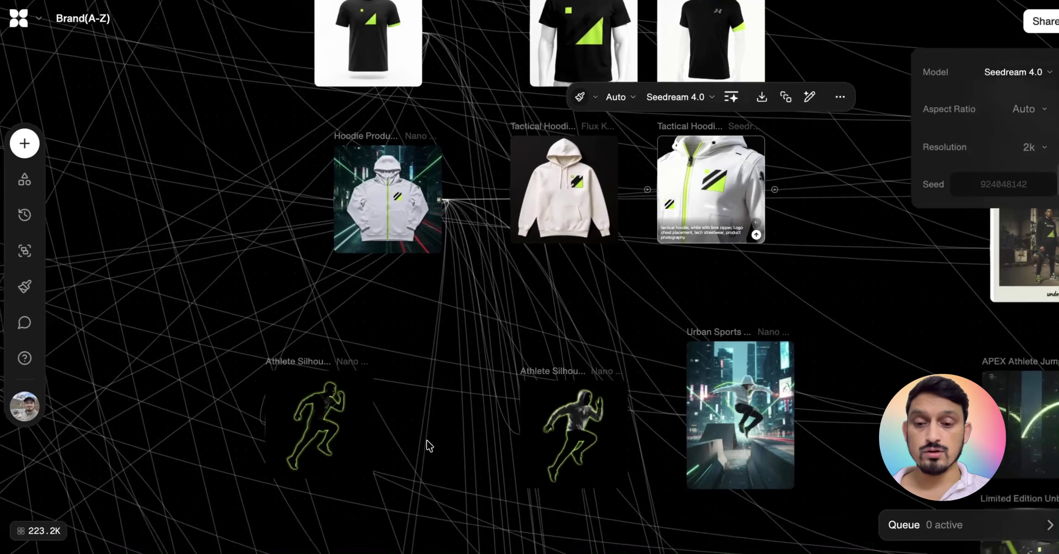
scroll(364, 351, "up", 5)
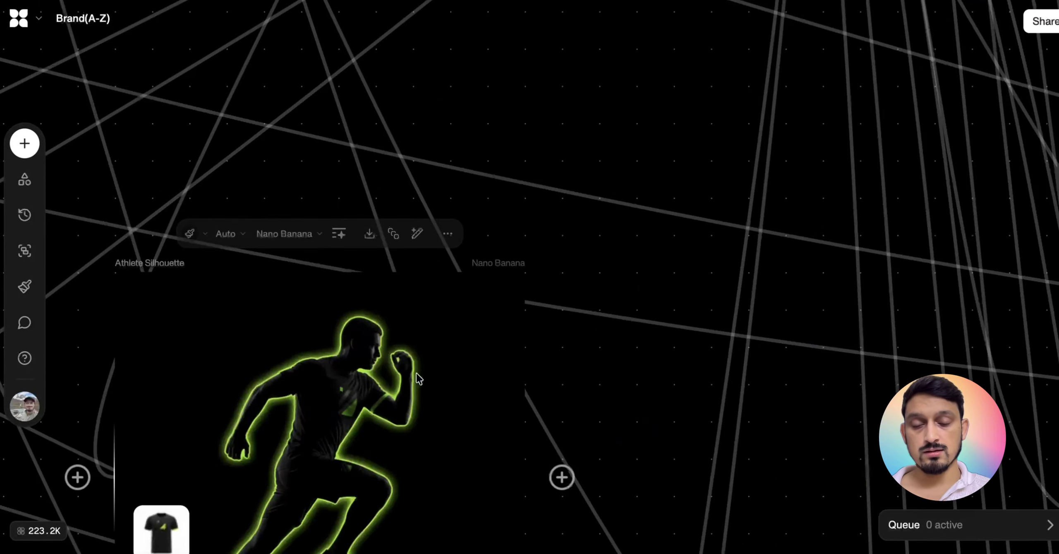
scroll(419, 378, "down", 5)
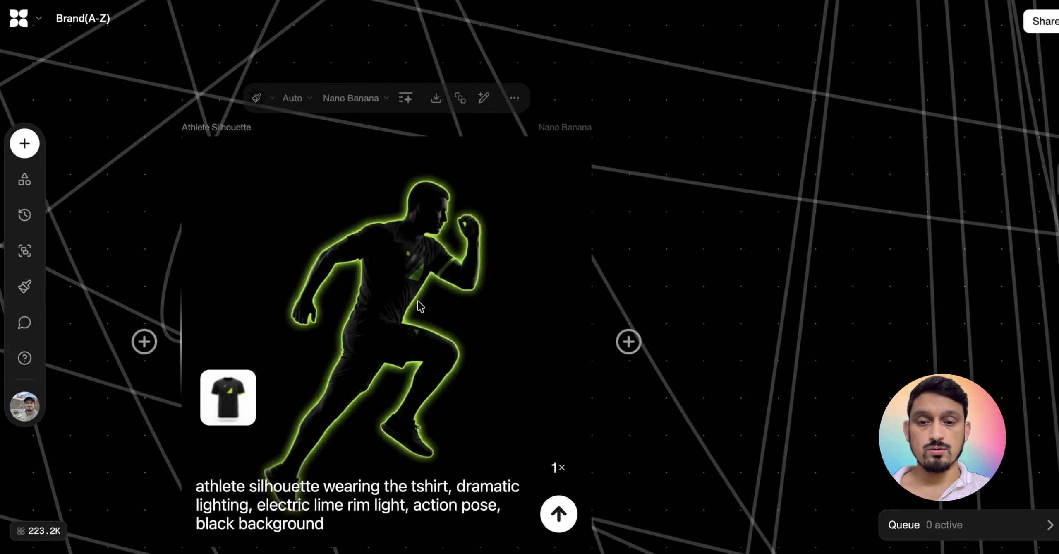
scroll(388, 280, "up", 3)
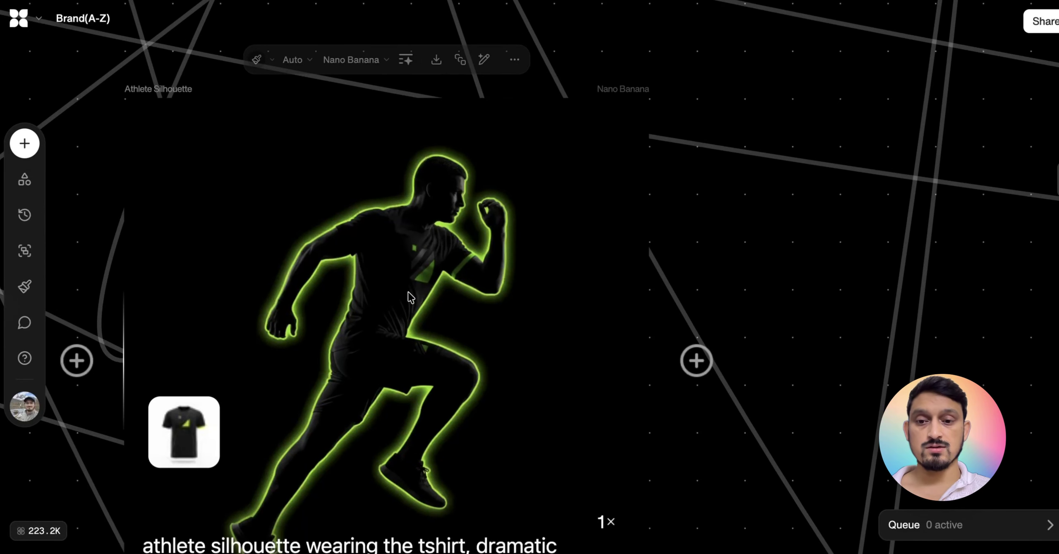
- Inspect the Athlete Silhouette image made from the hoodie and read its action-pose prompt
scroll(392, 293, "down", 10)
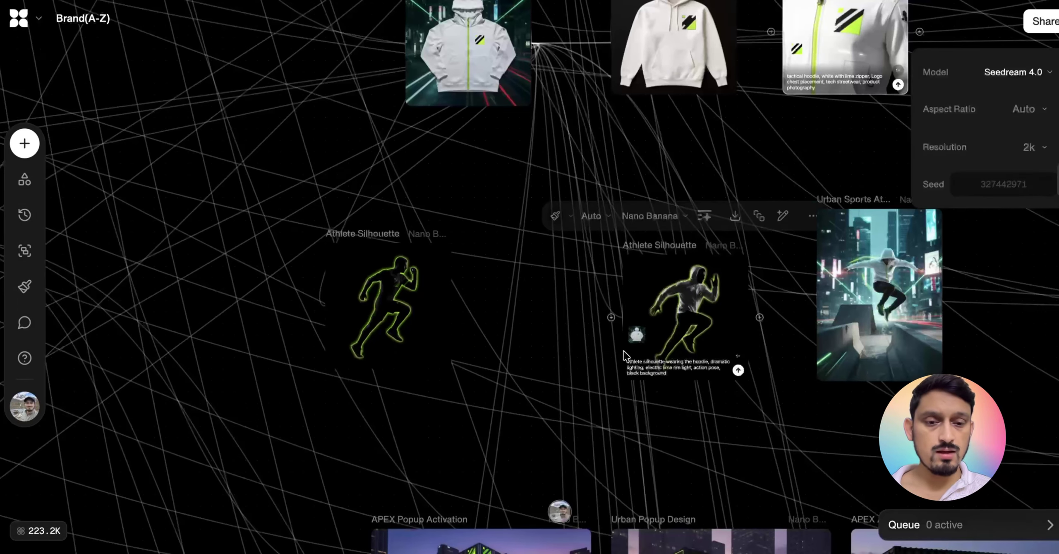
scroll(622, 287, "up", 8)
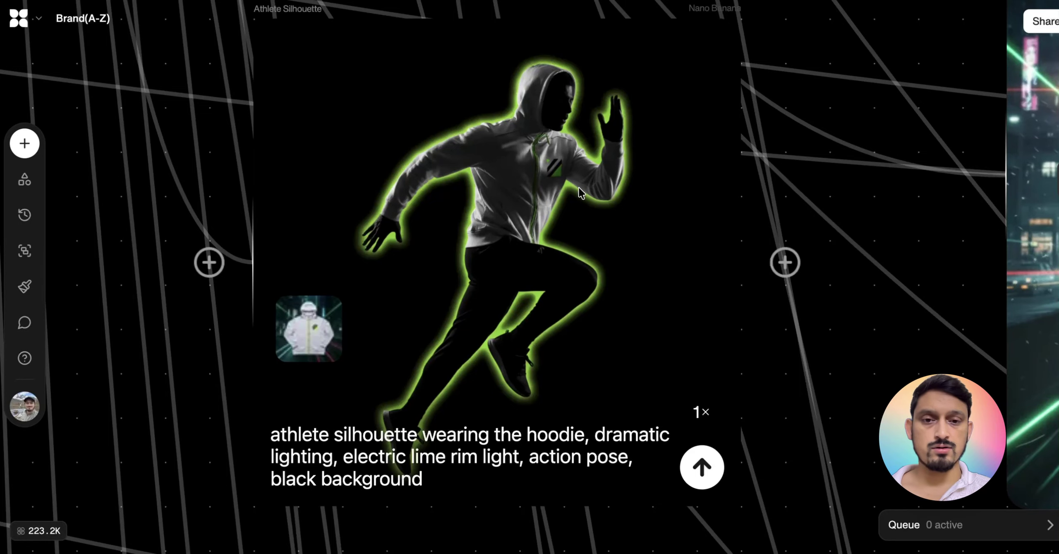
scroll(531, 401, "down", 4)
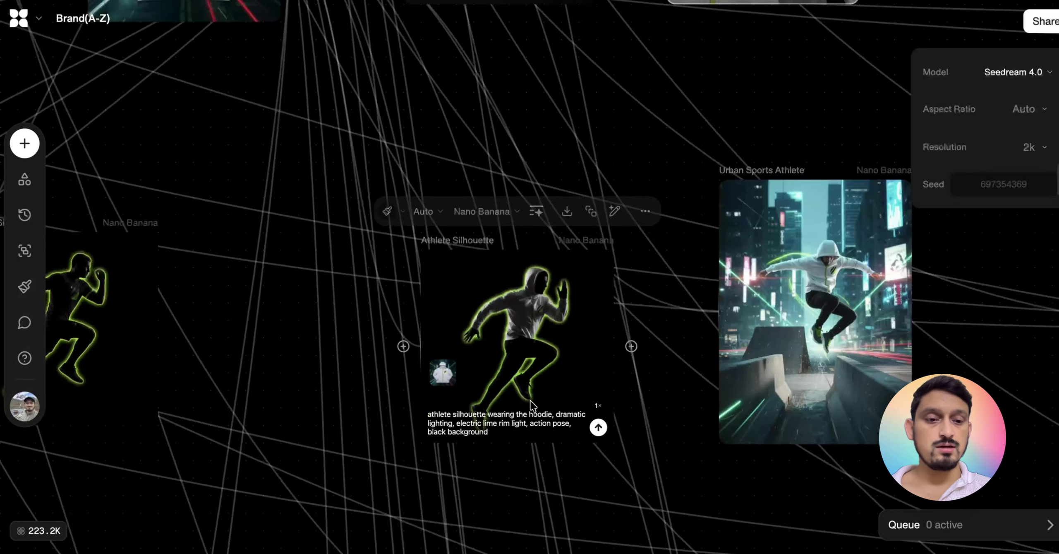
- Examine the Urban Sports Athlete image with its hoodie reference and prompt, and bring the APEX popup designs into view
scroll(530, 401, "right", 5)
scroll(653, 323, "up", 5)
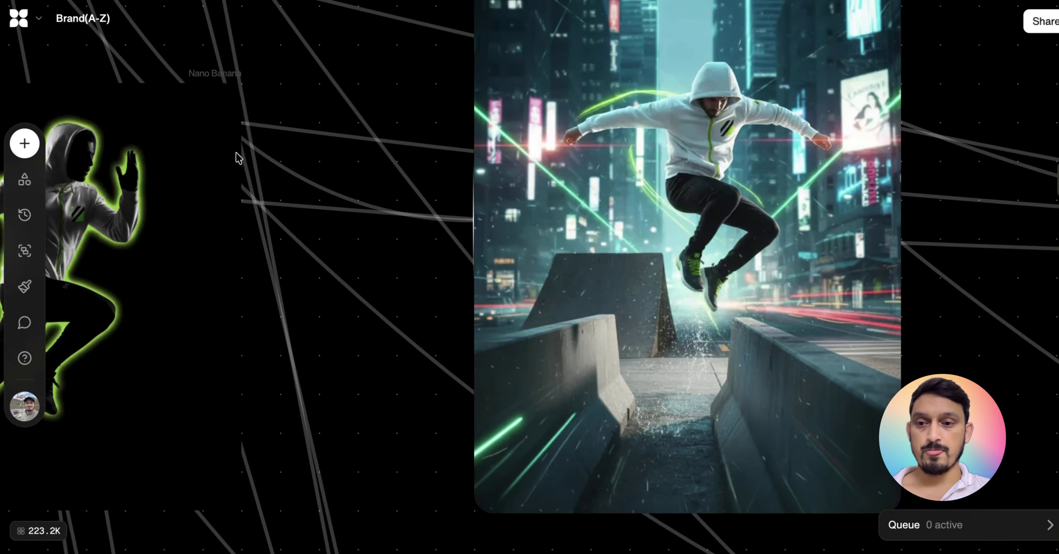
scroll(750, 265, "down", 2)
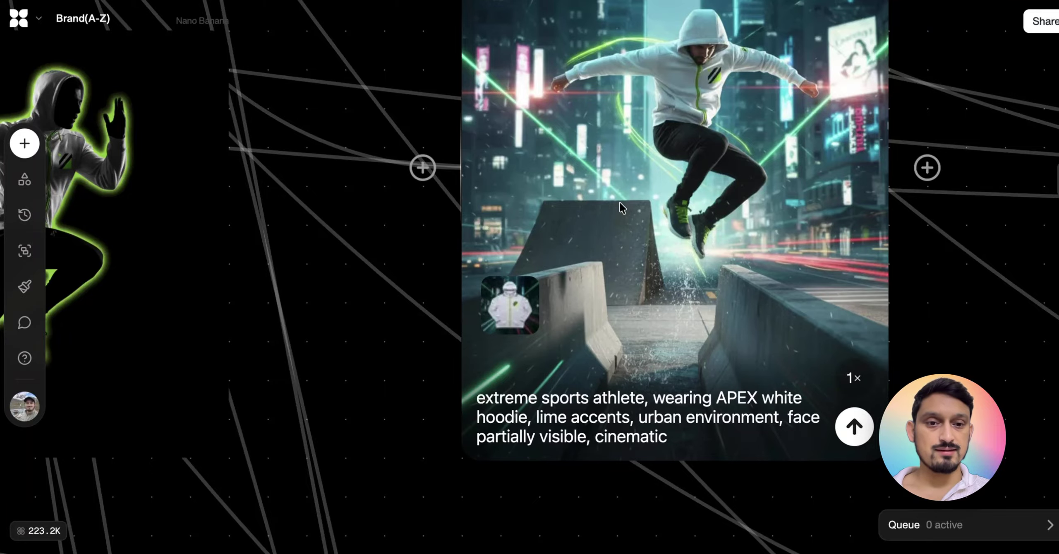
key("shift+1")
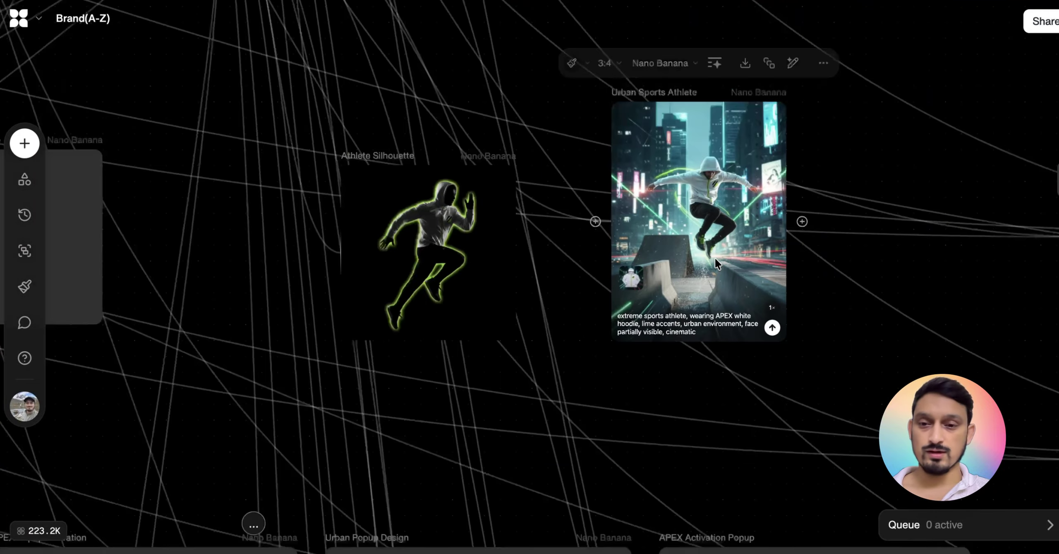
scroll(715, 259, "down", 3)
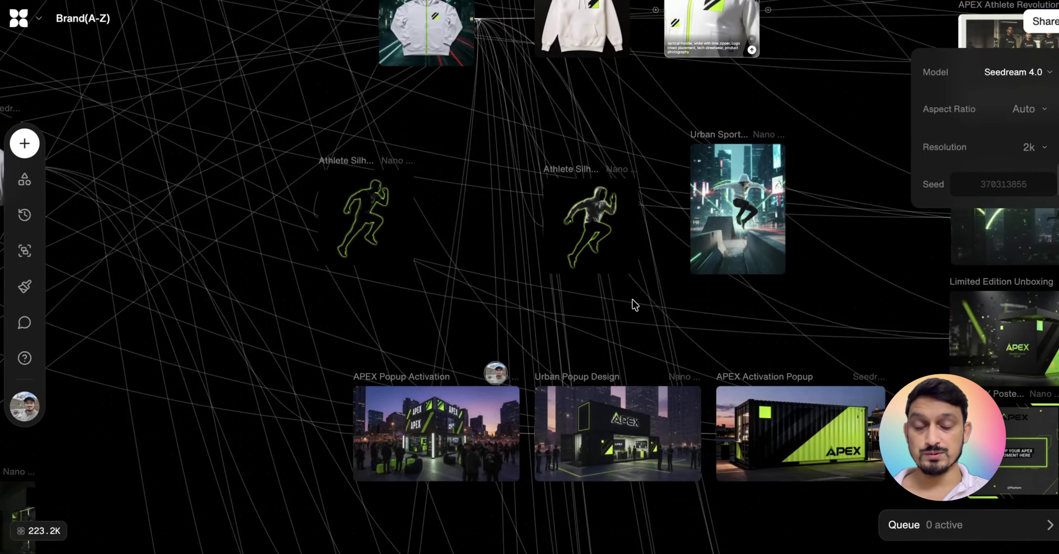
- Examine the APEX Popup Activation image and read its shipping-container popup prompt
scroll(632, 299, "down", 3)
scroll(464, 275, "up", 3)
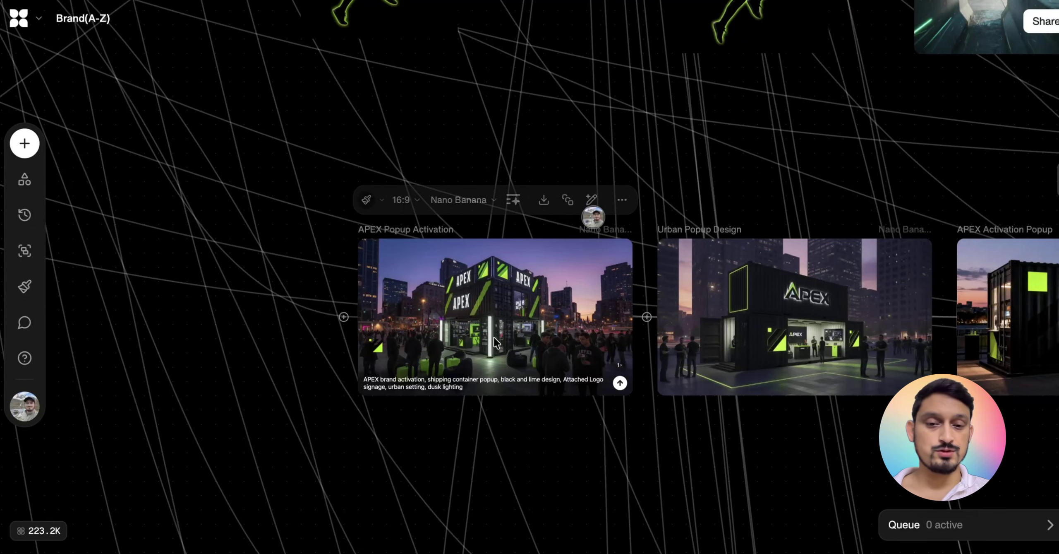
scroll(494, 337, "up", 5)
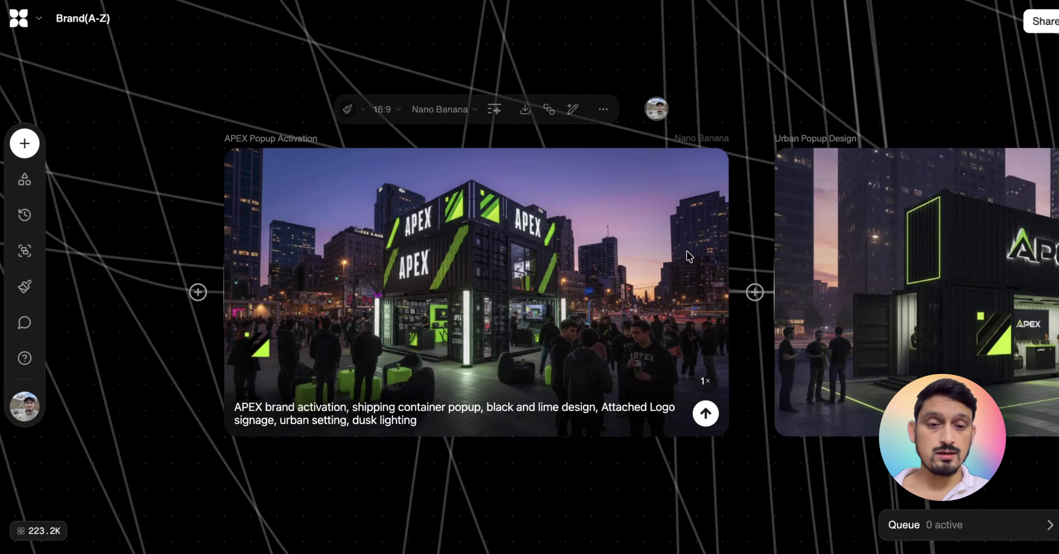
- Inspect the Urban Popup Design image beside the first popup, including its pattern and logo references and its prompt
scroll(687, 250, "down", 5)
scroll(687, 251, "right", 4)
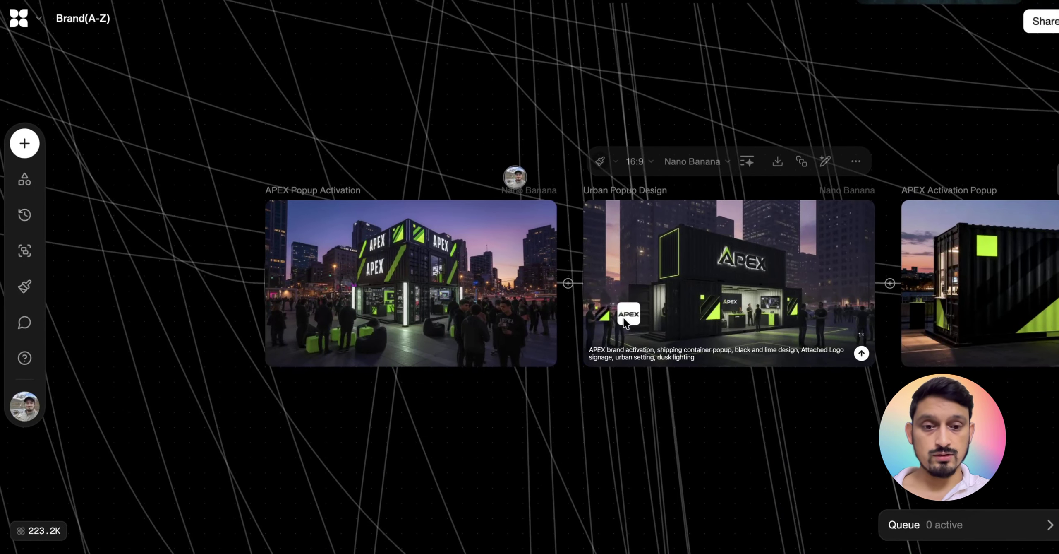
scroll(614, 325, "up", 5)
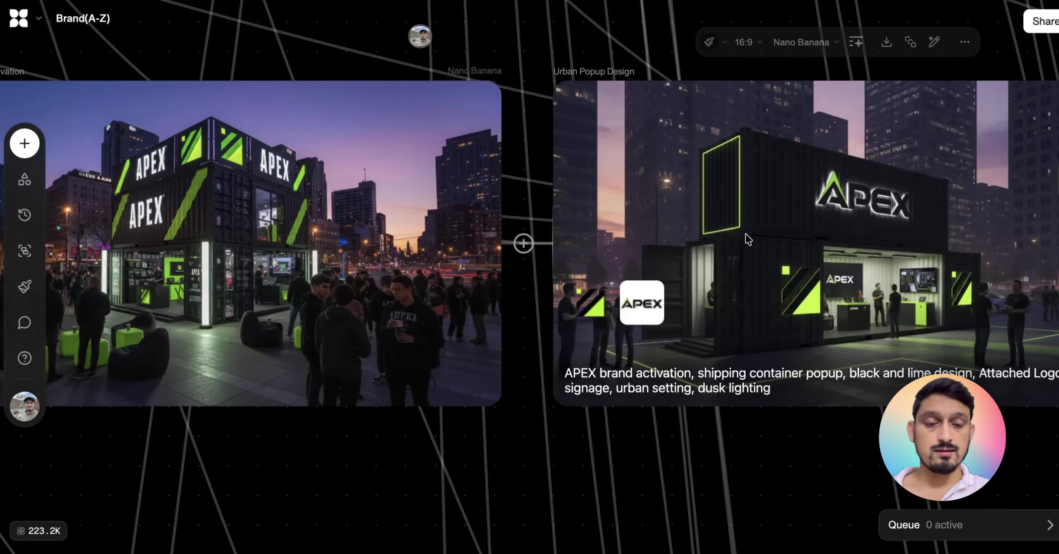
scroll(788, 213, "right", 2)
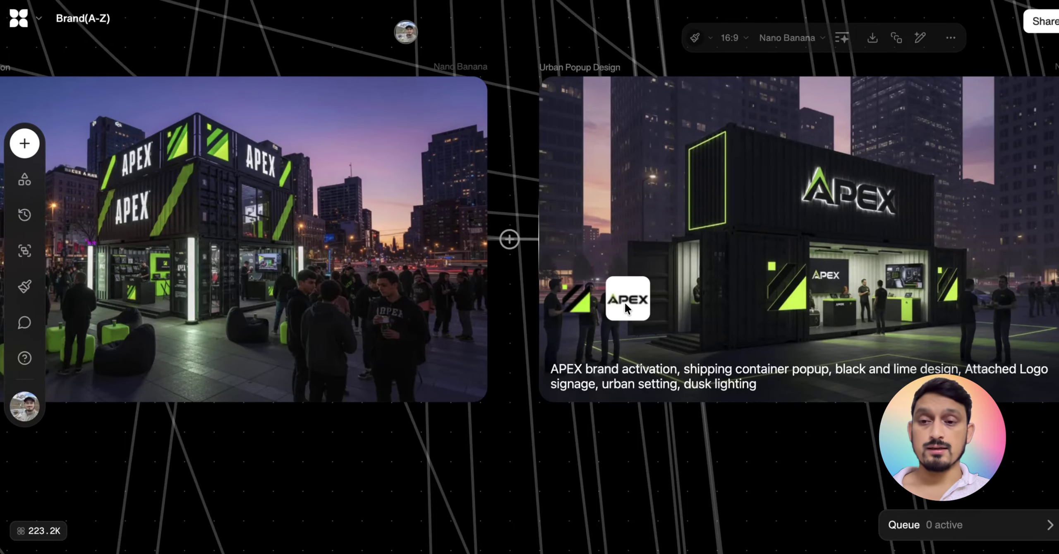
scroll(624, 301, "right", 3)
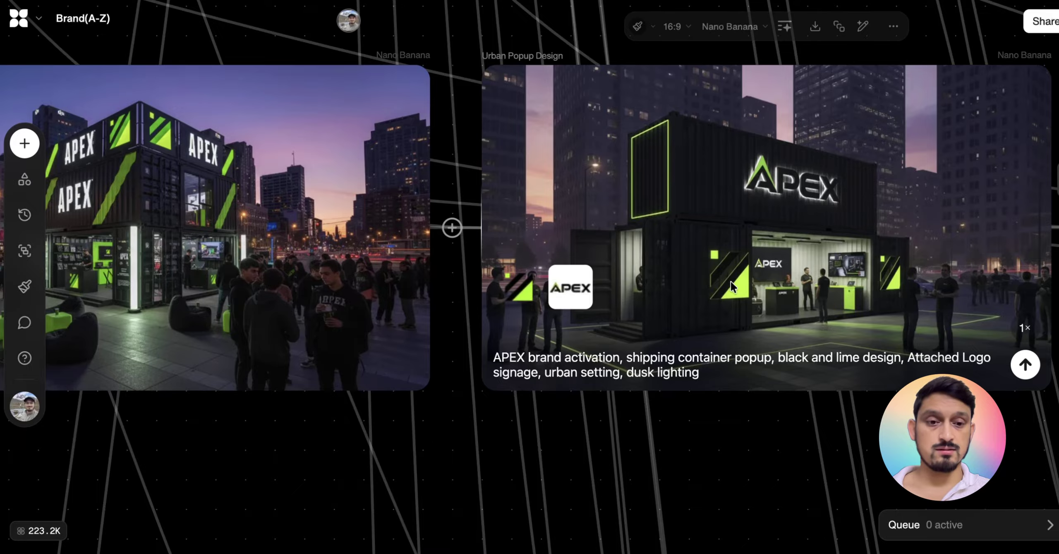
- Find the APEX campaign images and inspect the rooftop Campaign Scene with its reference images and parkour prompt
scroll(703, 369, "down", 5)
scroll(706, 370, "right", 6)
scroll(617, 293, "down", 4)
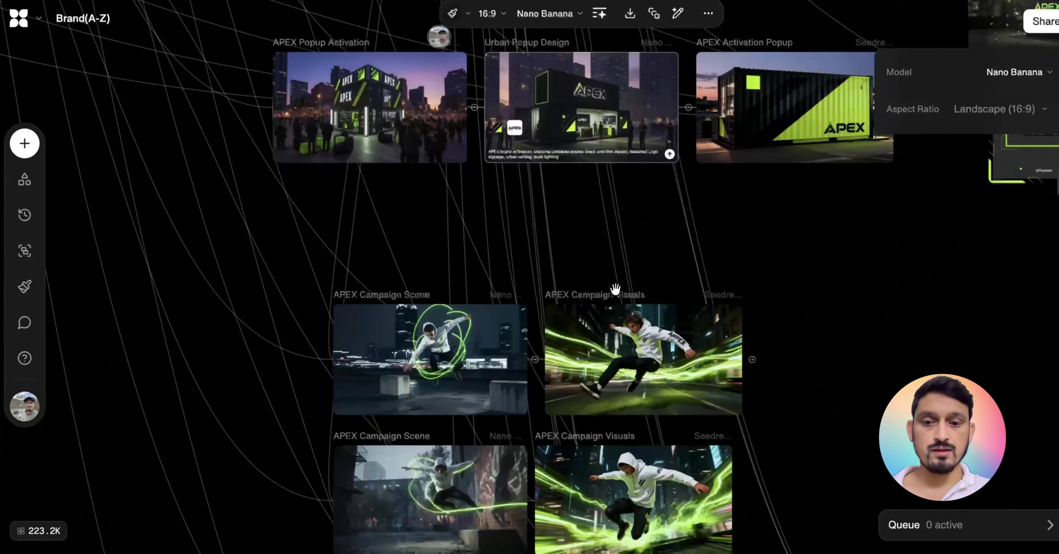
left_click(510, 275)
scroll(444, 303, "up", 5)
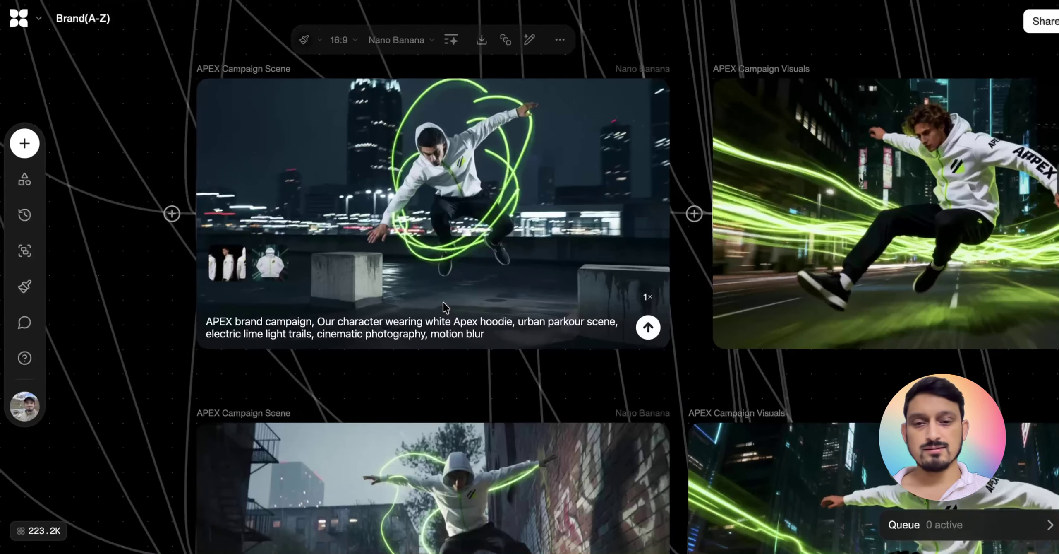
- Compare the Nano Banana rooftop Campaign Scene with the Seedream 4.0 Campaign Visuals beside it, checking both prompts
scroll(444, 307, "down", 5)
left_click(596, 285)
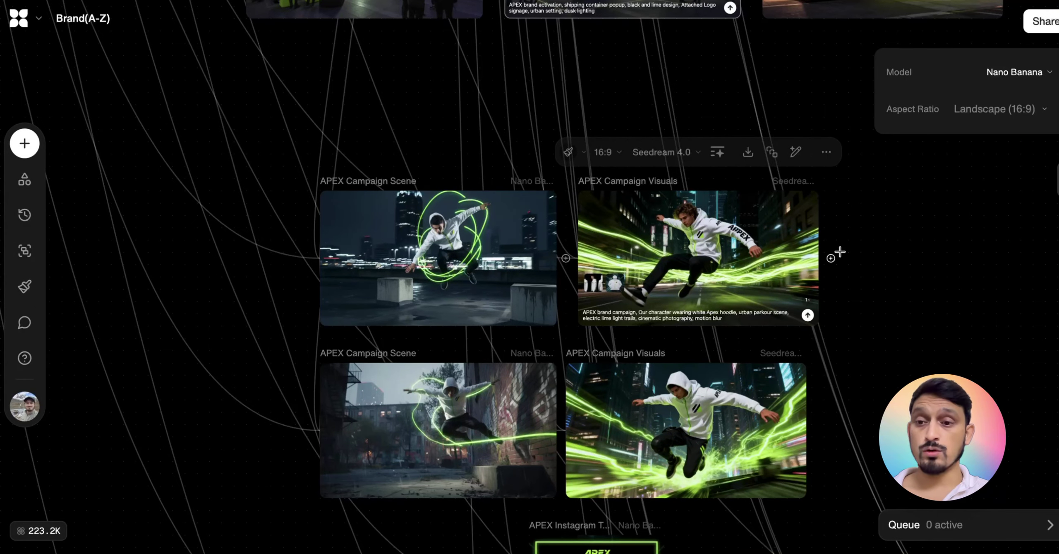
left_click(565, 245)
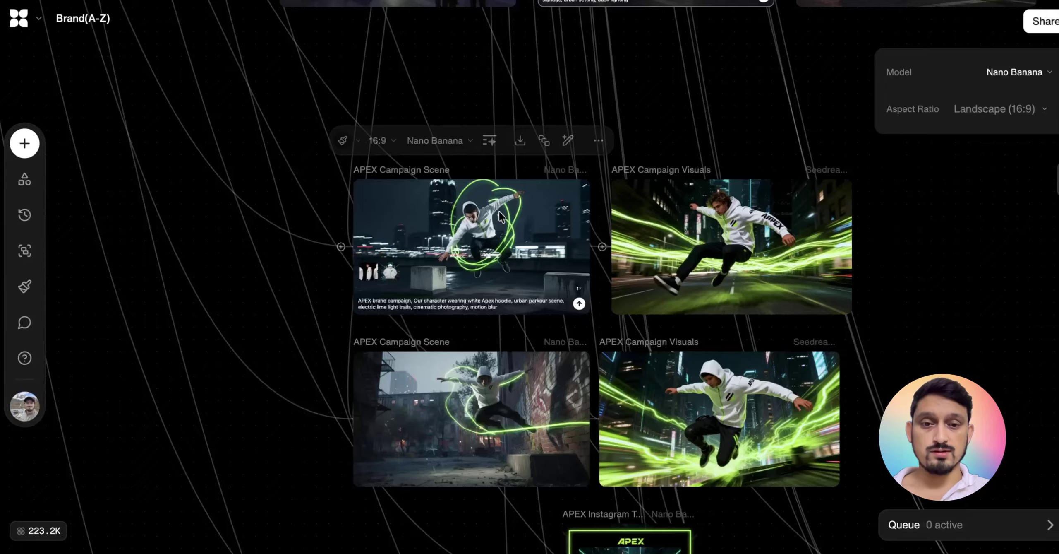
scroll(499, 210, "up", 5)
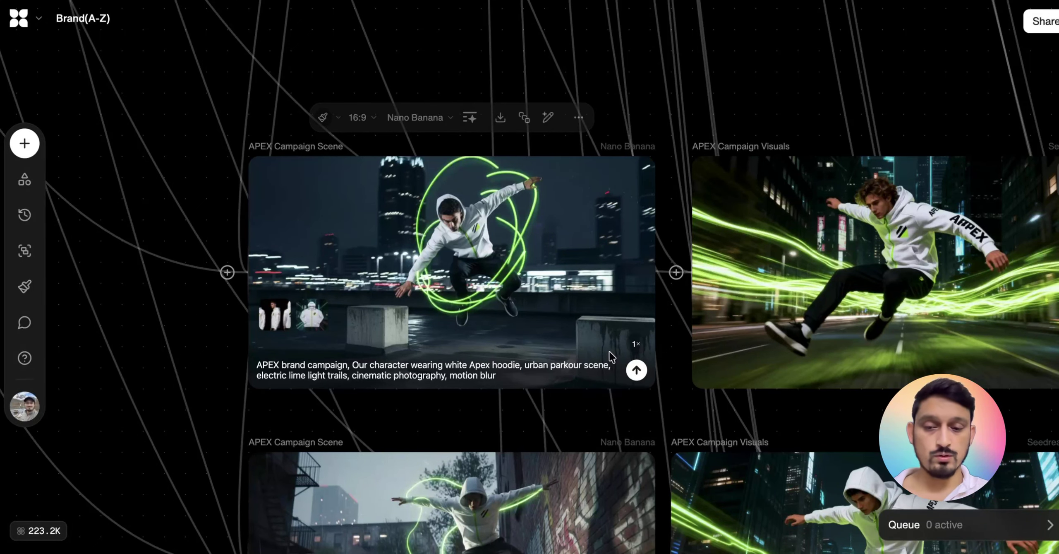
scroll(525, 345, "down", 2)
scroll(524, 345, "right", 1)
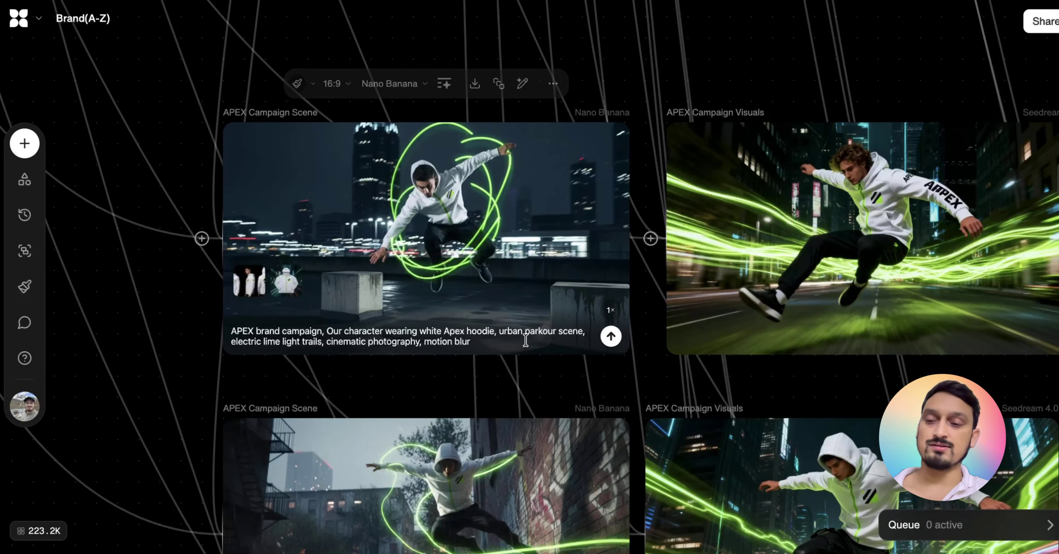
- Examine the sleeve lettering and light trails in the Seedream 4.0 Campaign Visuals of the bareheaded athlete against the rooftop scene
scroll(716, 209, "down", 3)
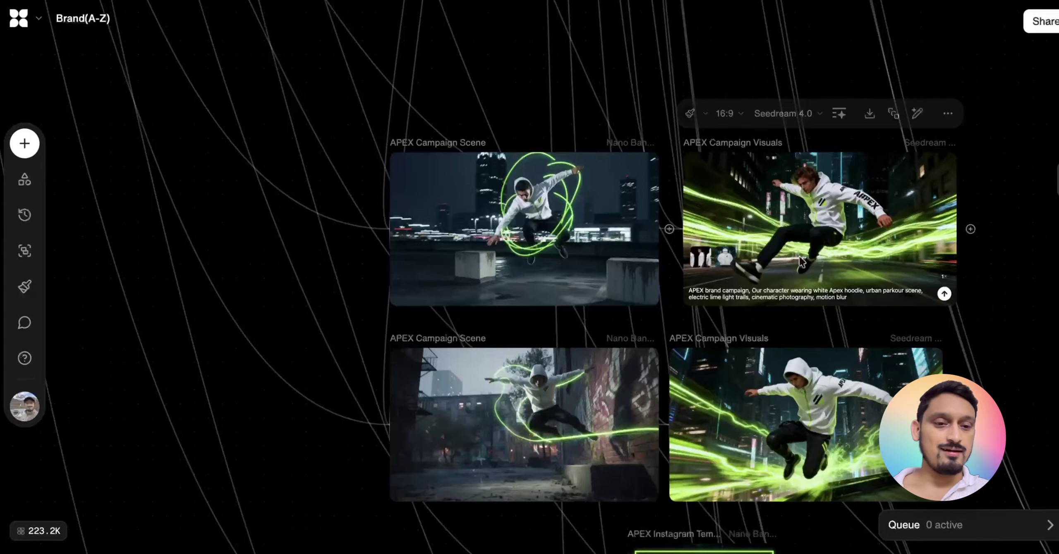
scroll(828, 243, "up", 2)
scroll(828, 243, "up", 3)
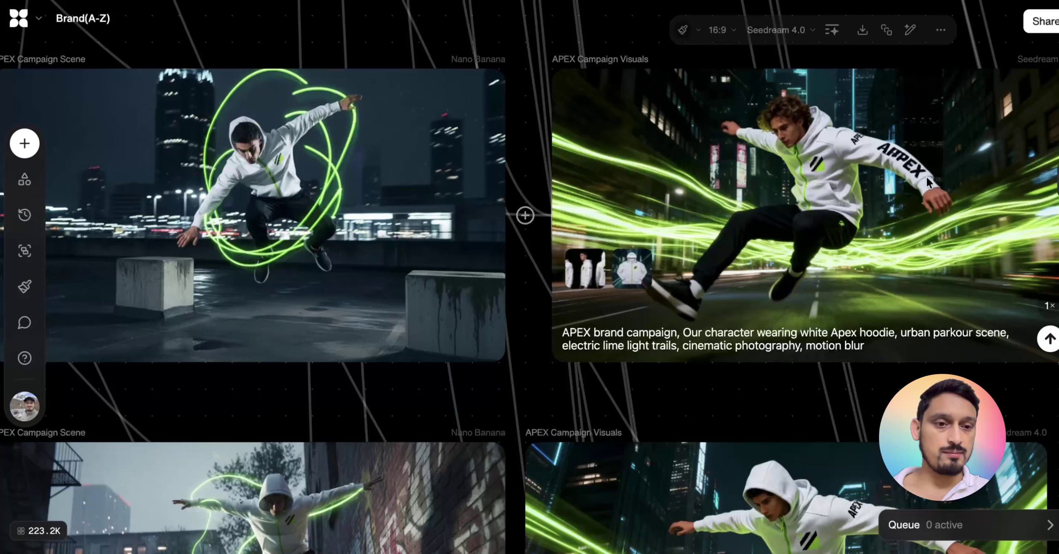
scroll(819, 162, "down", 4)
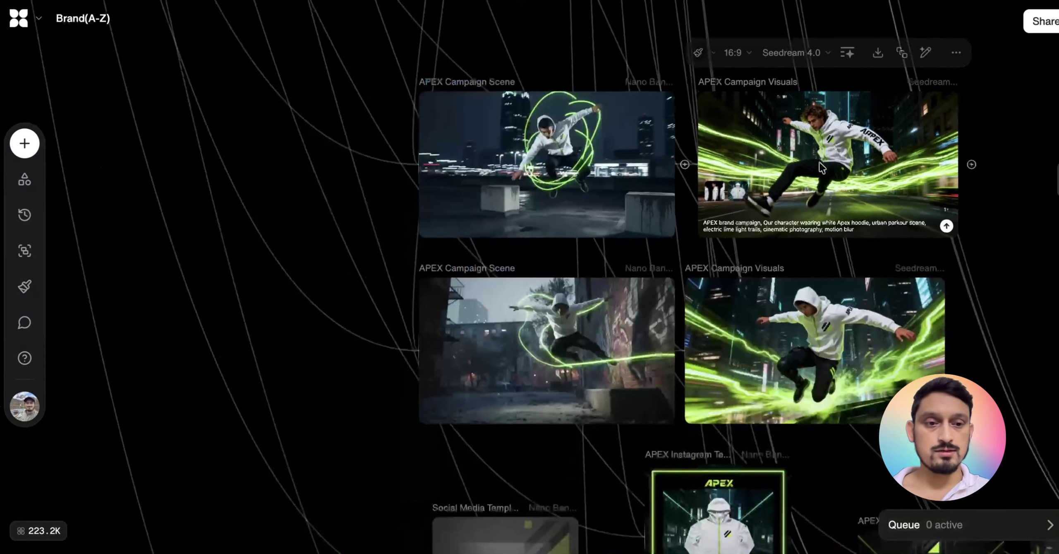
mouse_move(649, 152)
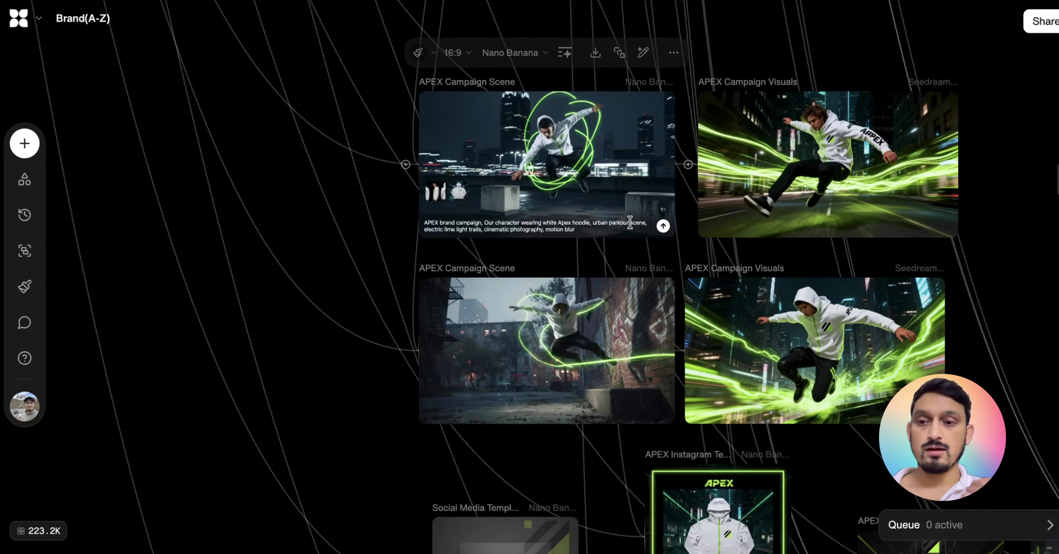
- Inspect the alley APEX Campaign Scene made with Nano Banana, including its character and hoodie references
mouse_move(635, 286)
scroll(634, 287, "up", 5)
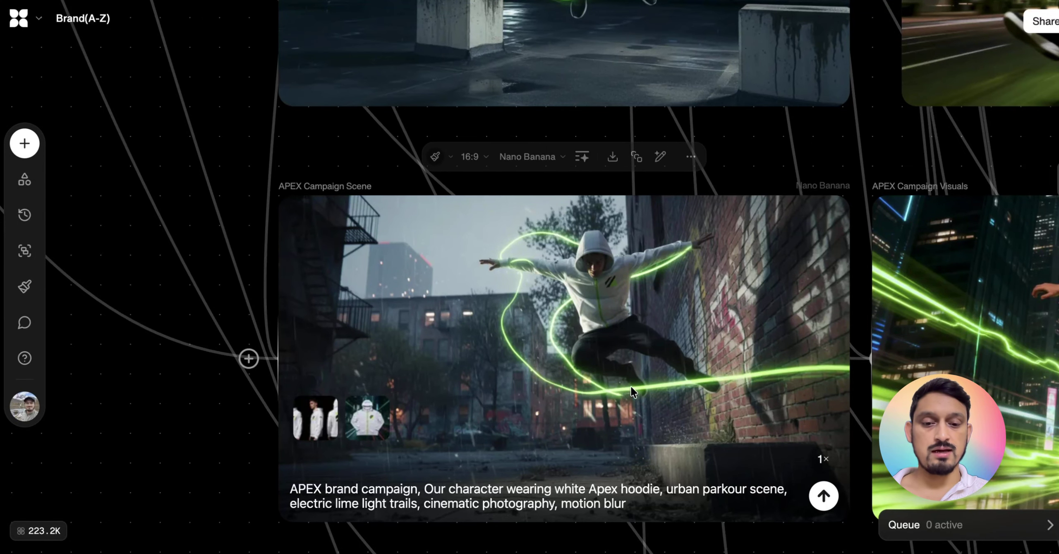
scroll(671, 401, "down", 3)
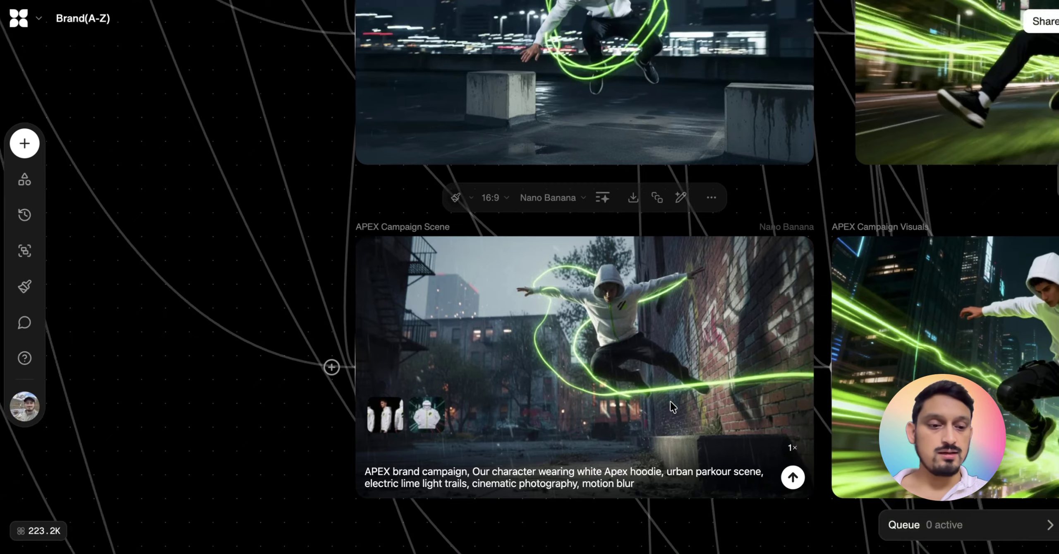
- Examine the hooded athlete in the second Seedream 4.0 Campaign Visuals image, focusing on the hoodie's logo and sleeve text
scroll(822, 398, "right", 5)
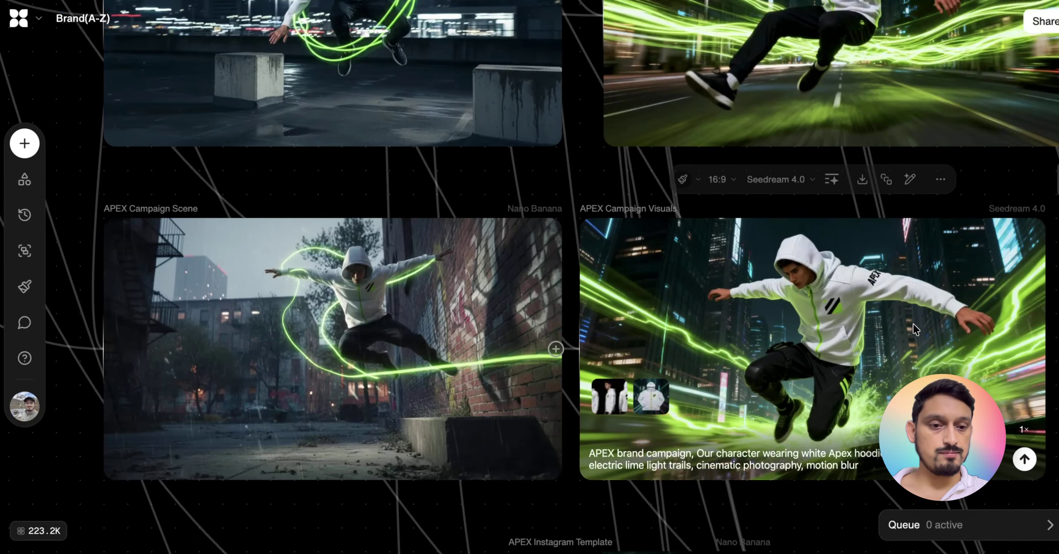
scroll(853, 284, "up", 3)
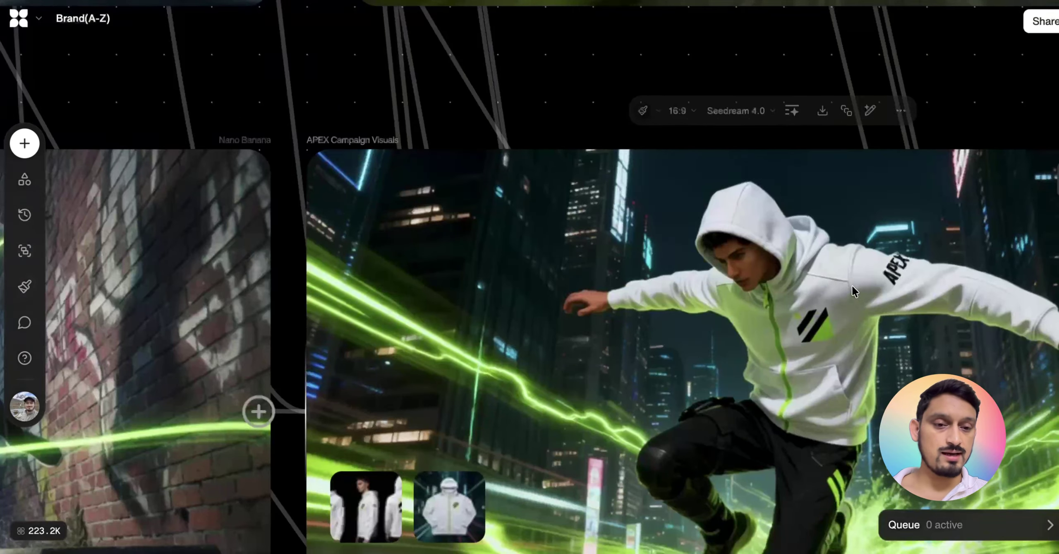
scroll(765, 276, "down", 5)
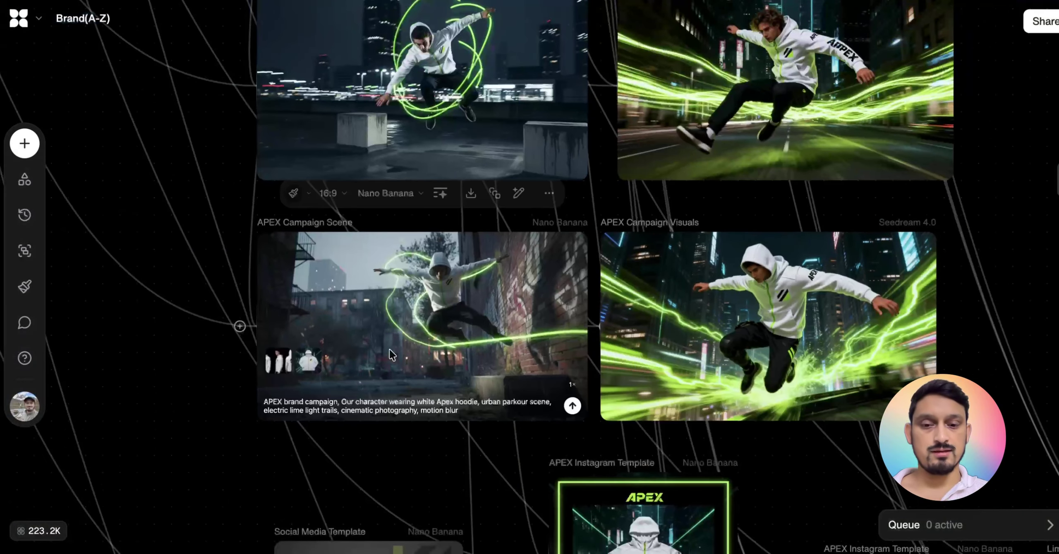
- Find the character designs on the canvas and look over the three Urban Climber Designs and the Racing Character Design
scroll(389, 349, "down", 5)
scroll(389, 350, "left", 2)
scroll(389, 349, "down", 5)
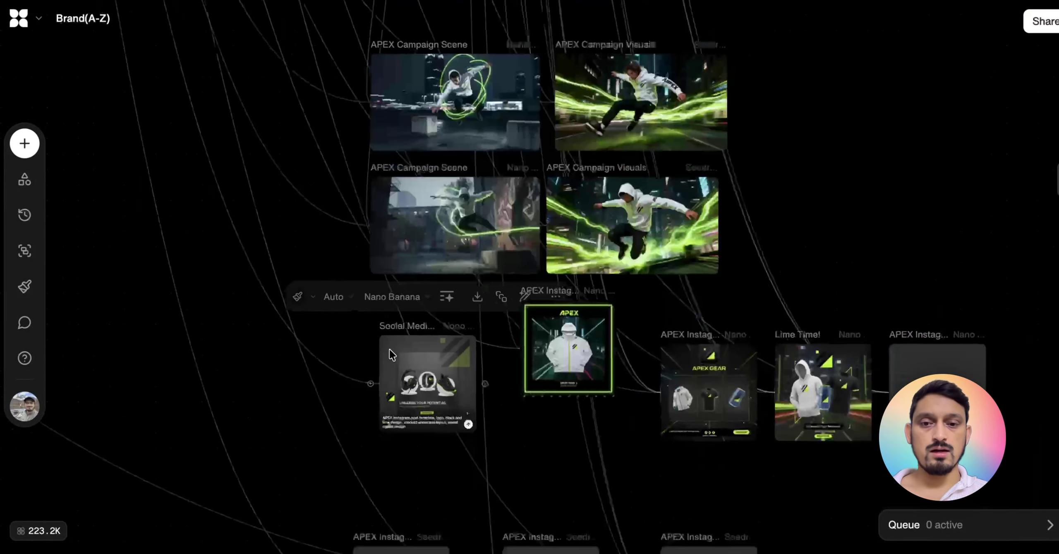
scroll(389, 350, "left", 10)
scroll(389, 349, "up", 4)
scroll(391, 356, "left", 6)
scroll(391, 355, "up", 15)
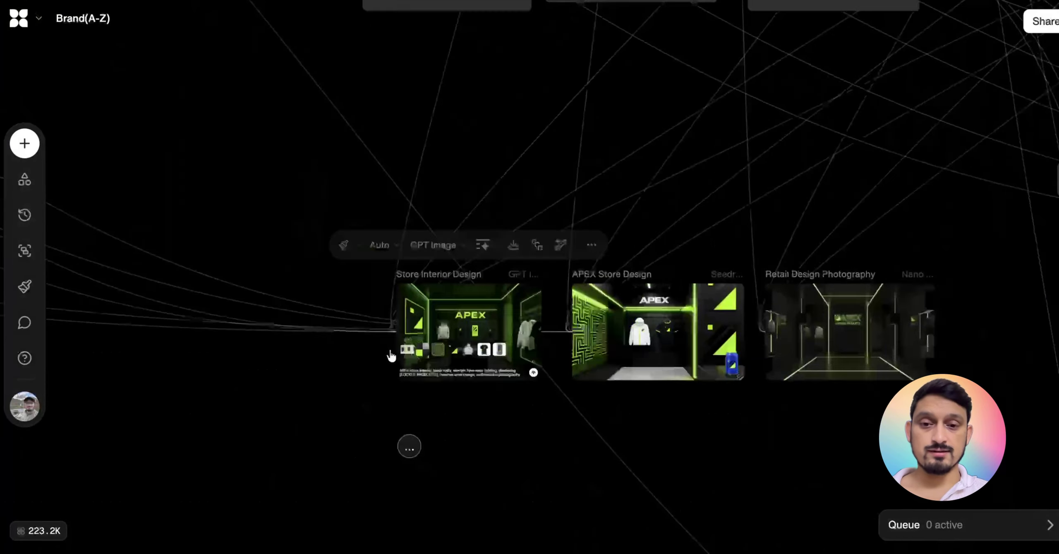
scroll(391, 355, "up", 5)
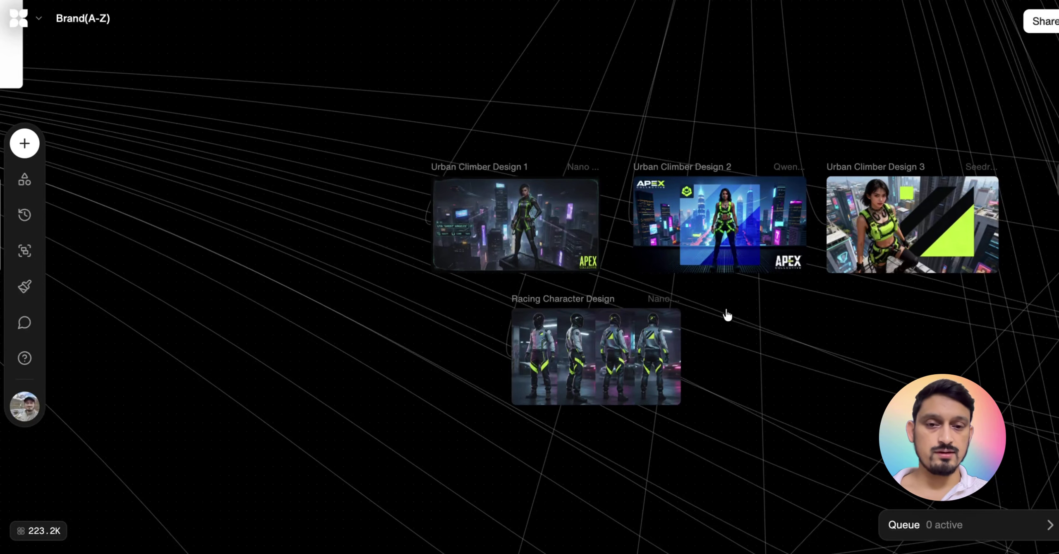
left_click(593, 261)
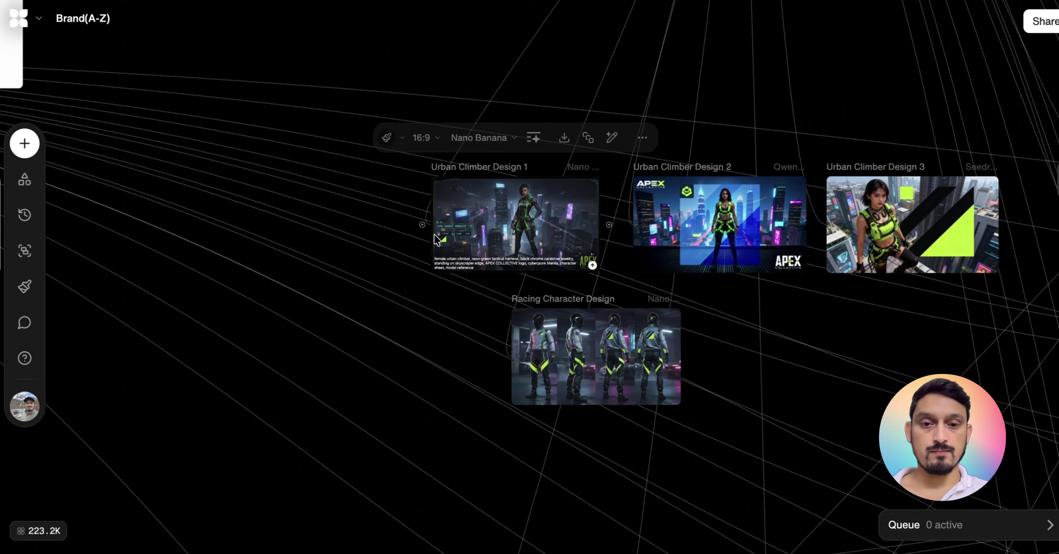
left_click(497, 285)
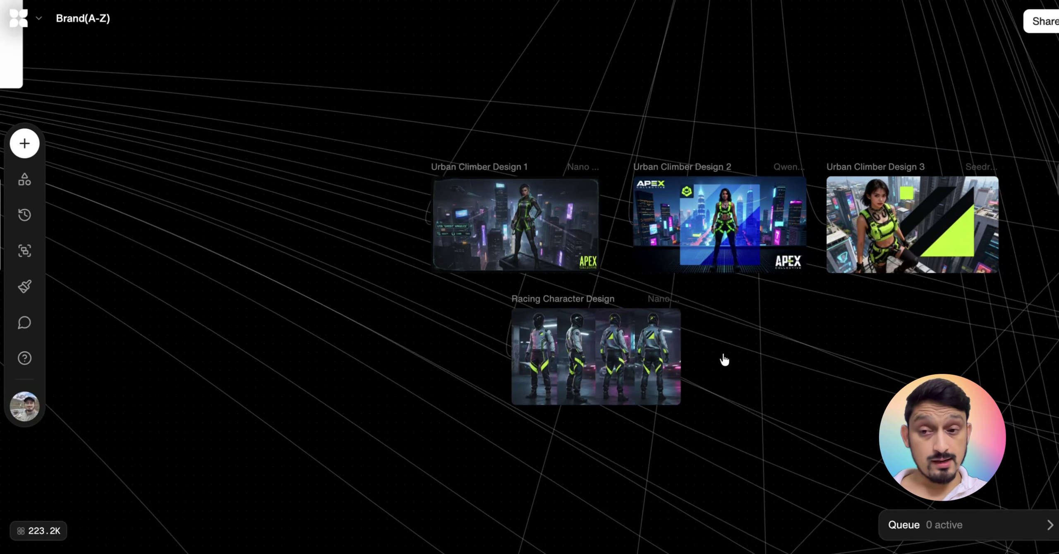
- Compare the Nano Banana, Qwen Edit Plus and Seedream 4.0 Character Model Sheets, examining the Seedream hoodie views and prompt closely
scroll(724, 359, "down", 10)
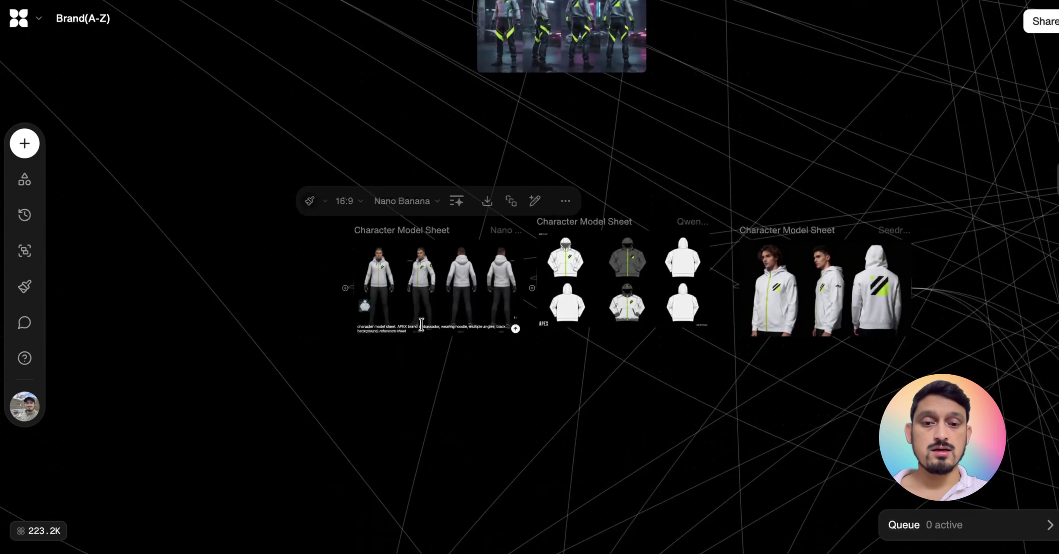
scroll(717, 221, "up", 5)
scroll(774, 273, "right", 5)
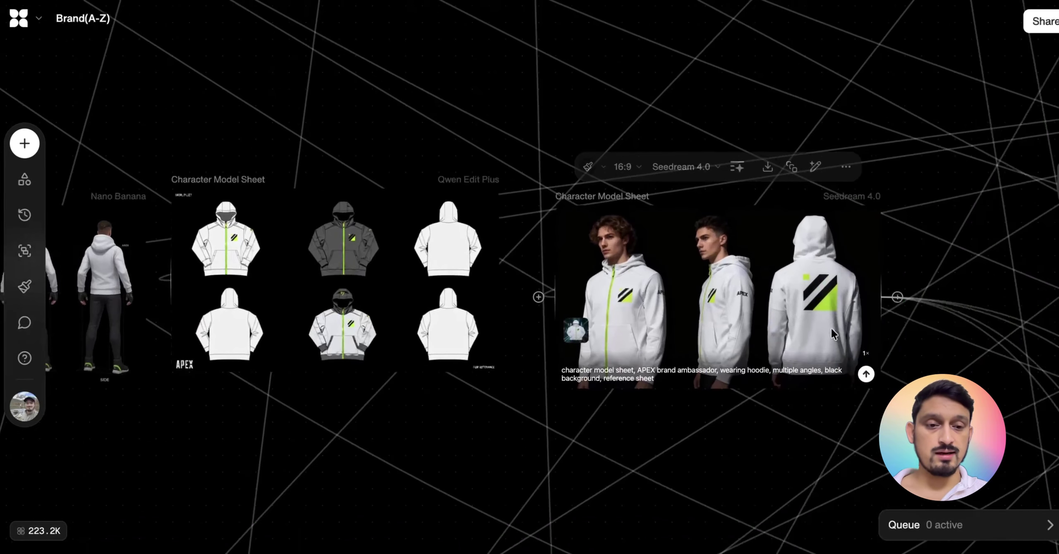
scroll(831, 327, "up", 5)
scroll(831, 327, "up", 3)
scroll(564, 205, "down", 5)
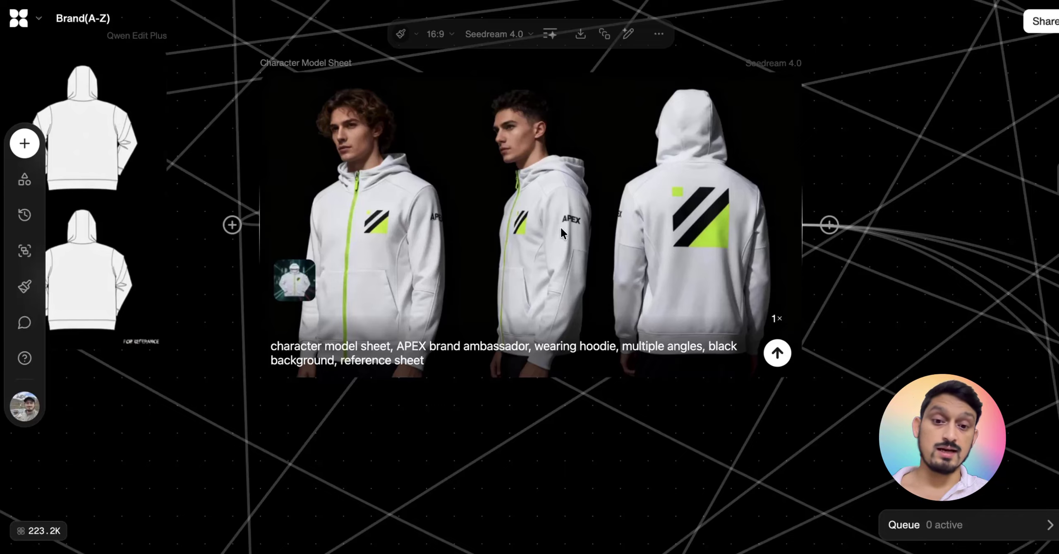
scroll(693, 250, "down", 5)
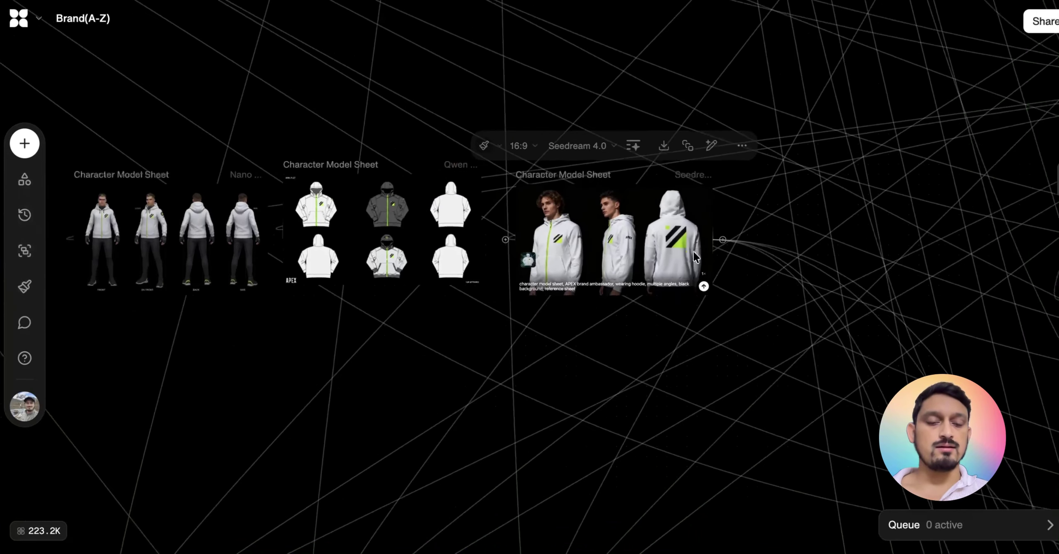
- Return to the rooftop APEX Campaign Scene and check its character model sheet and hoodie reference images
scroll(693, 252, "right", 10)
scroll(629, 237, "down", 10)
scroll(629, 236, "right", 3)
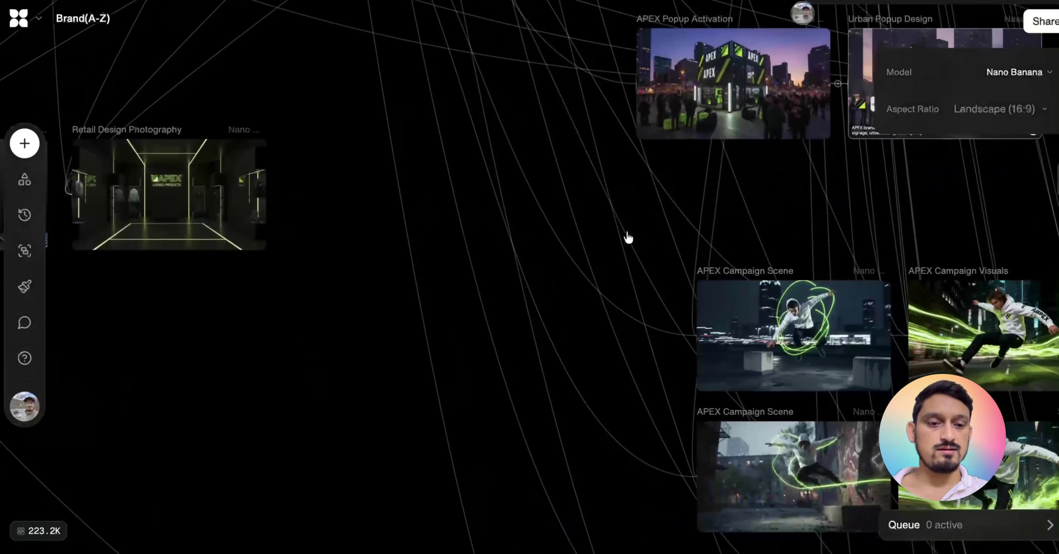
scroll(669, 273, "down", 4)
scroll(669, 273, "right", 1)
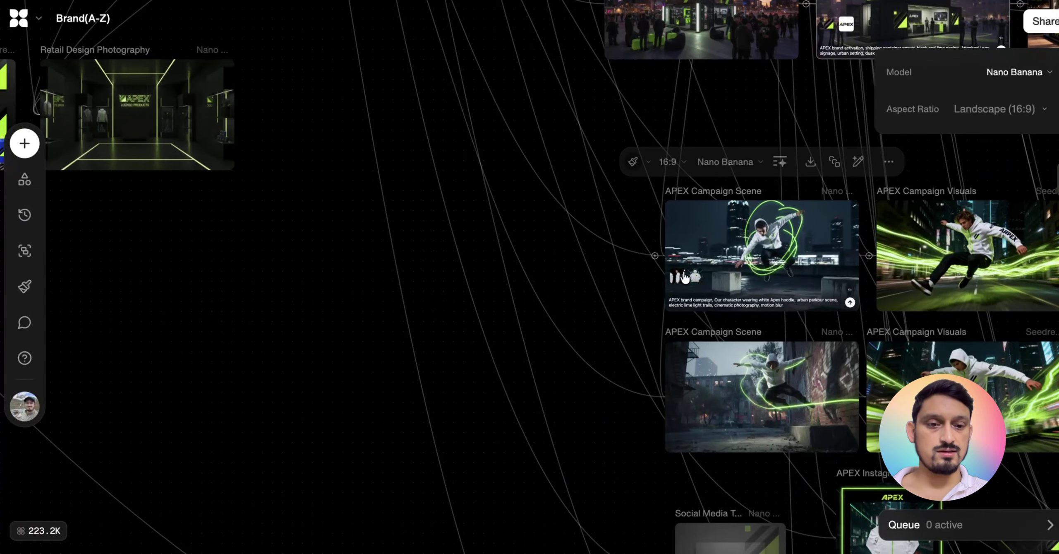
scroll(685, 276, "up", 5)
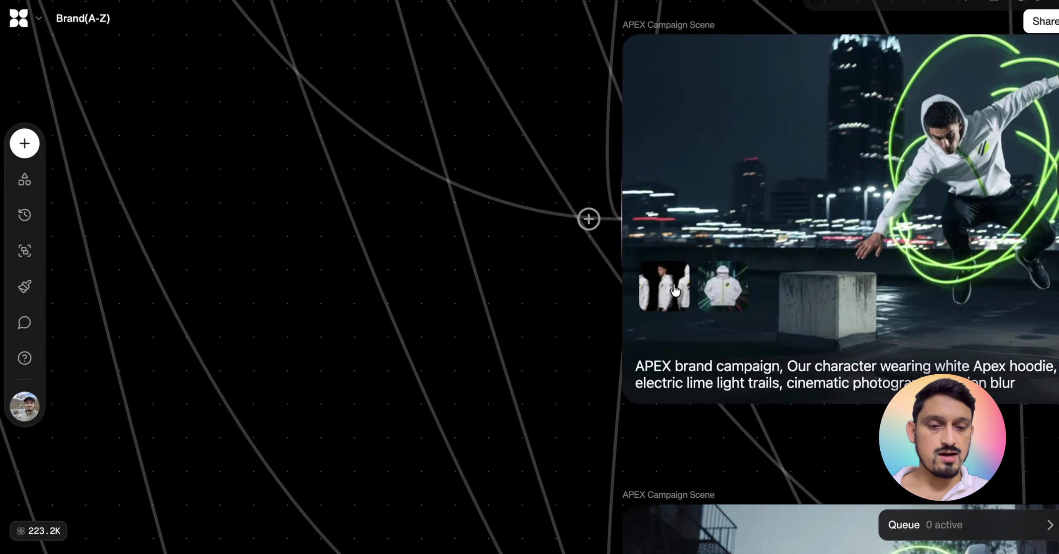
- Bring the Social Media Template and APEX Instagram Template designs below the campaign images into view
scroll(665, 291, "down", 5)
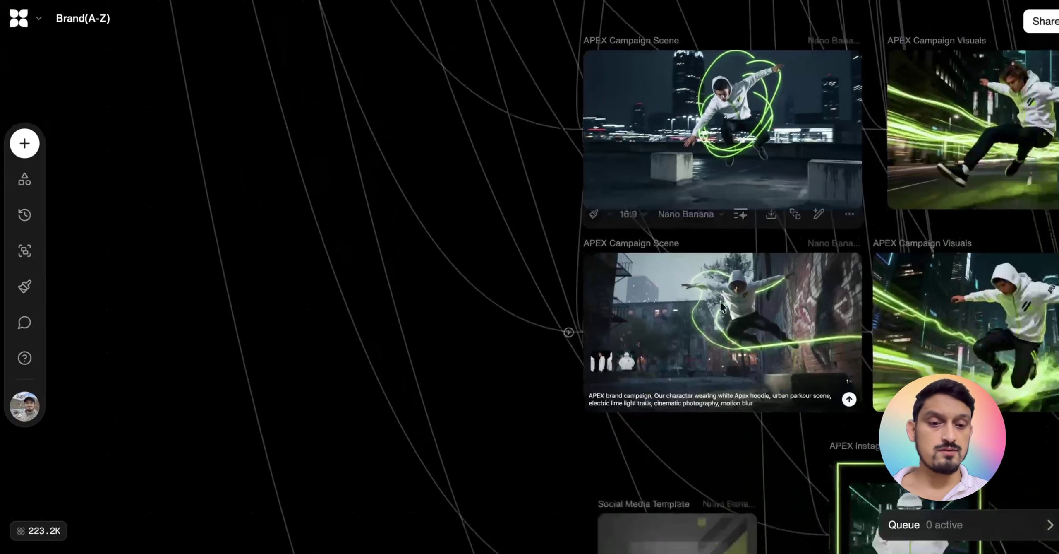
scroll(721, 306, "down", 5)
scroll(718, 293, "up", 5)
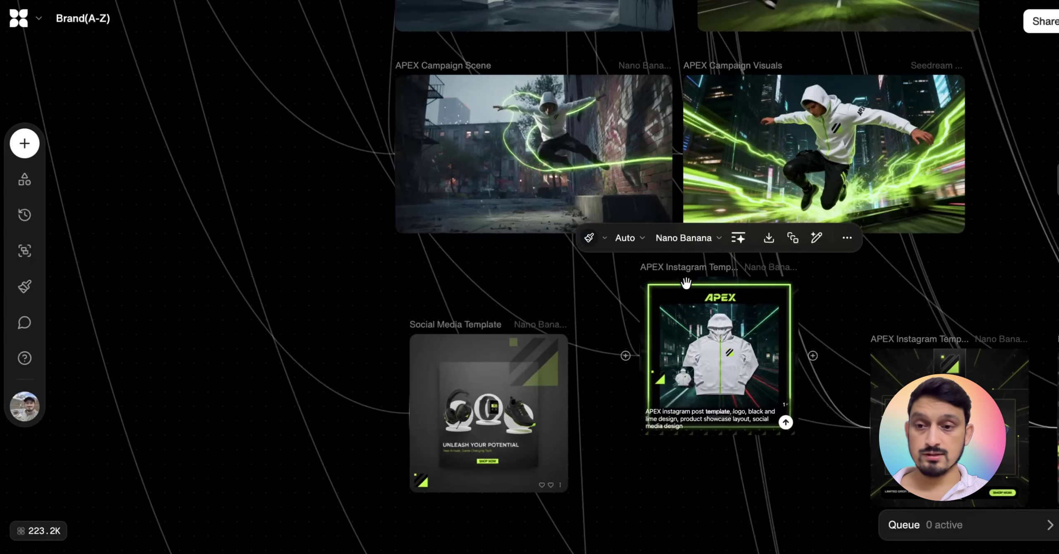
- Examine the Nano Banana Social Media Template with the headphones, watch and shoe closely, including its prompt
left_click(465, 346)
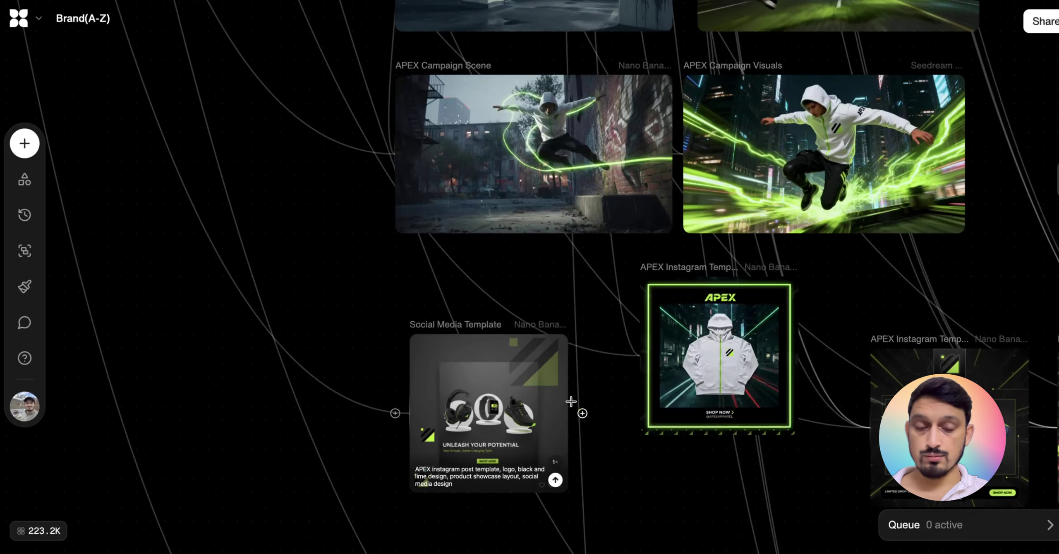
scroll(465, 345, "down", 4)
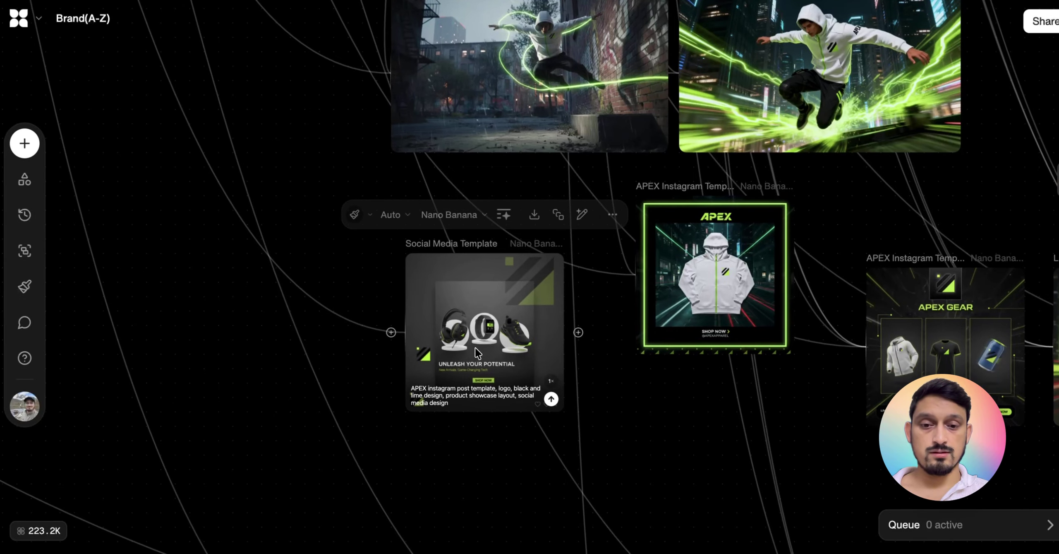
scroll(447, 364, "up", 5)
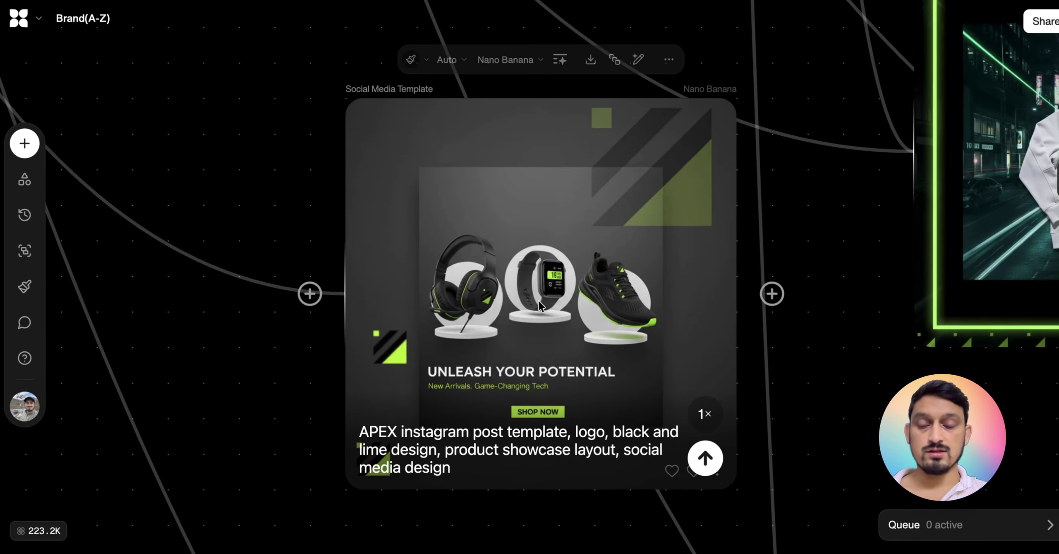
scroll(662, 293, "down", 5)
scroll(533, 149, "right", 3)
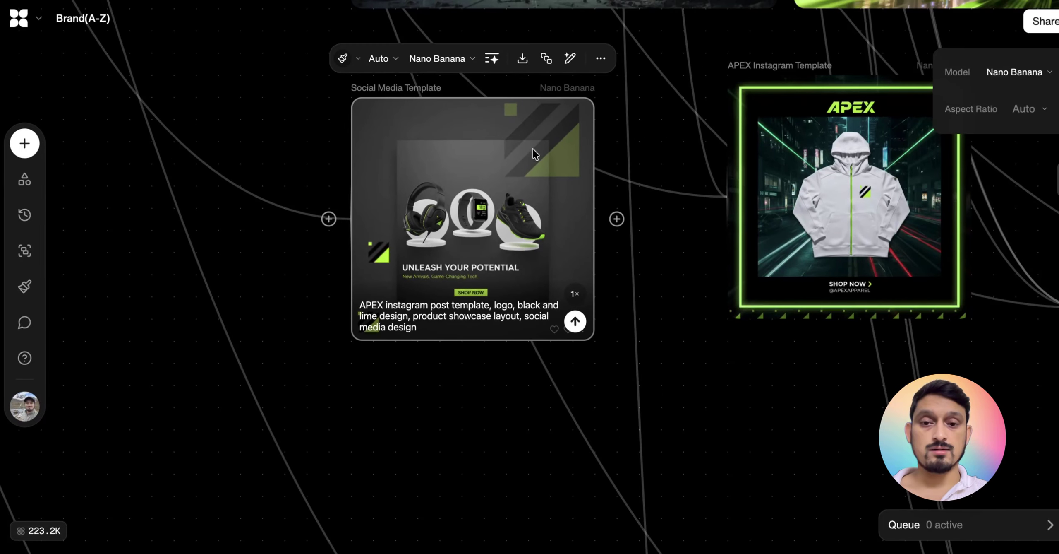
- Inspect the hoodie APEX Instagram Template and its prompt, and look over the neighbouring APEX Gear and Lime Time! templates
scroll(708, 176, "right", 2)
scroll(808, 176, "up", 5)
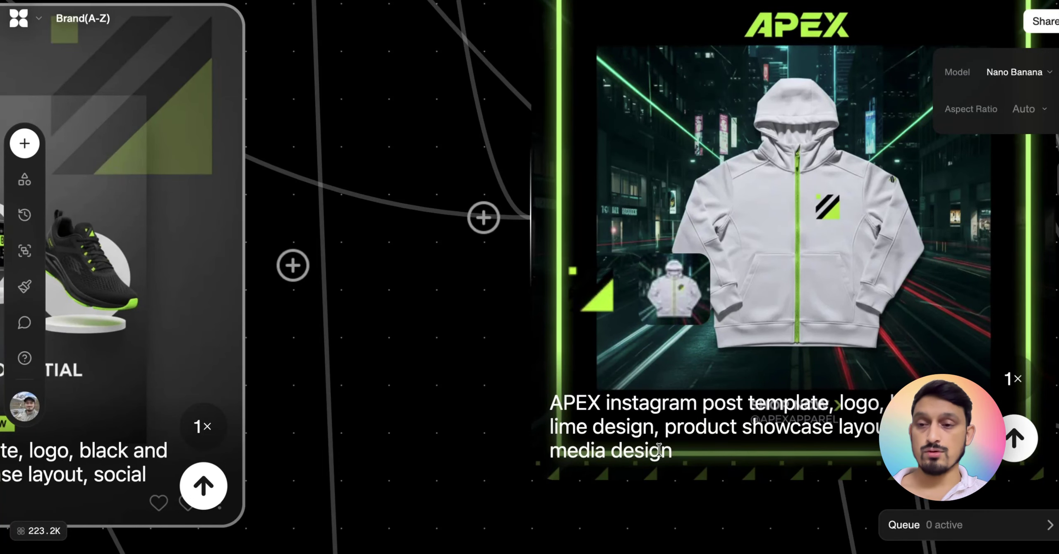
scroll(659, 450, "down", 5)
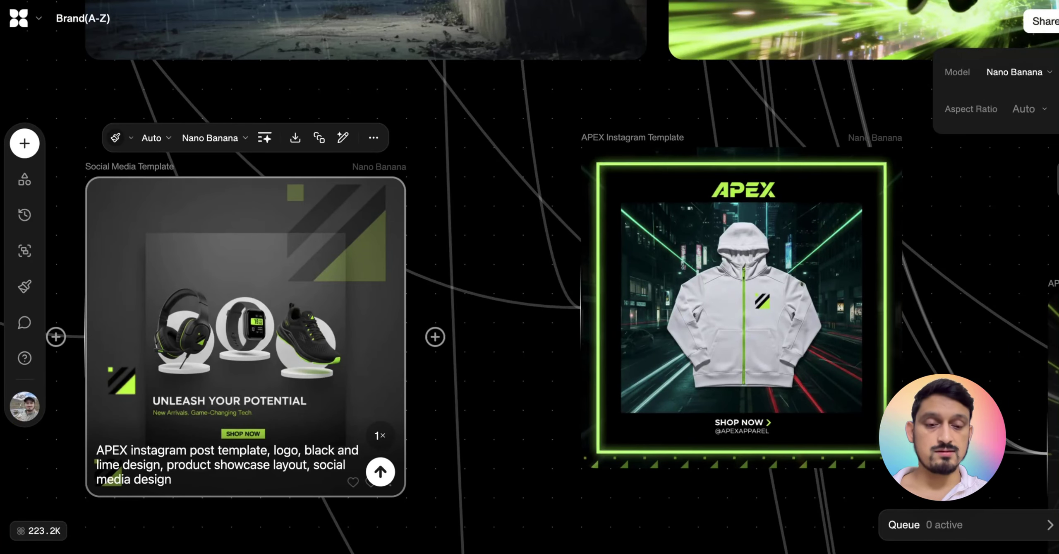
scroll(552, 277, "right", 12)
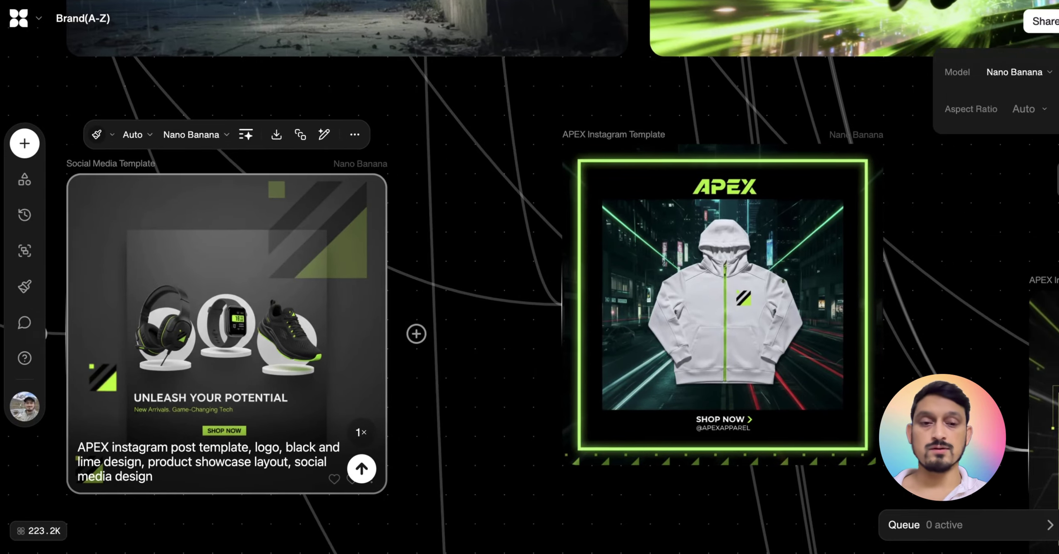
scroll(709, 342, "down", 2)
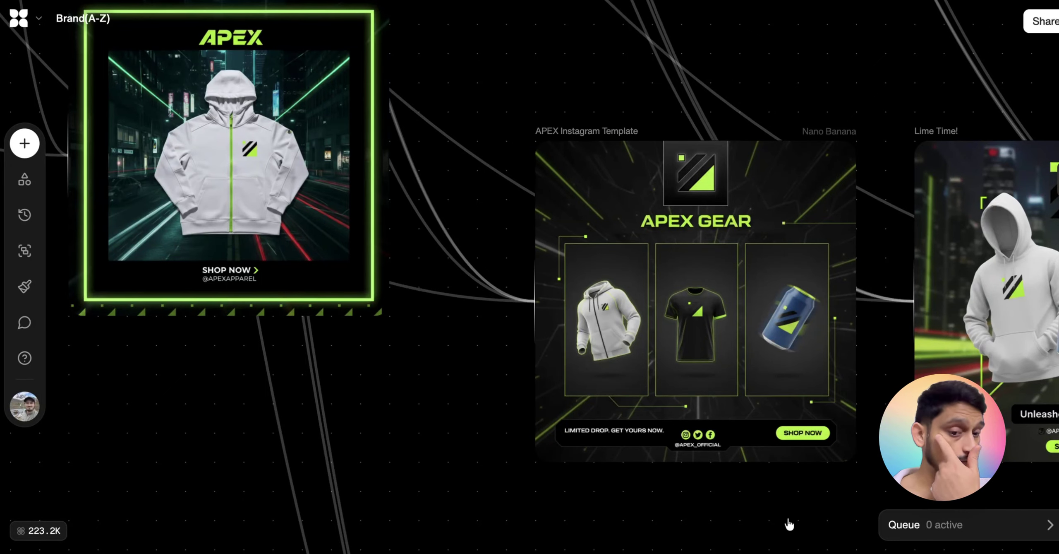
scroll(789, 523, "right", 5)
scroll(789, 524, "down", 5)
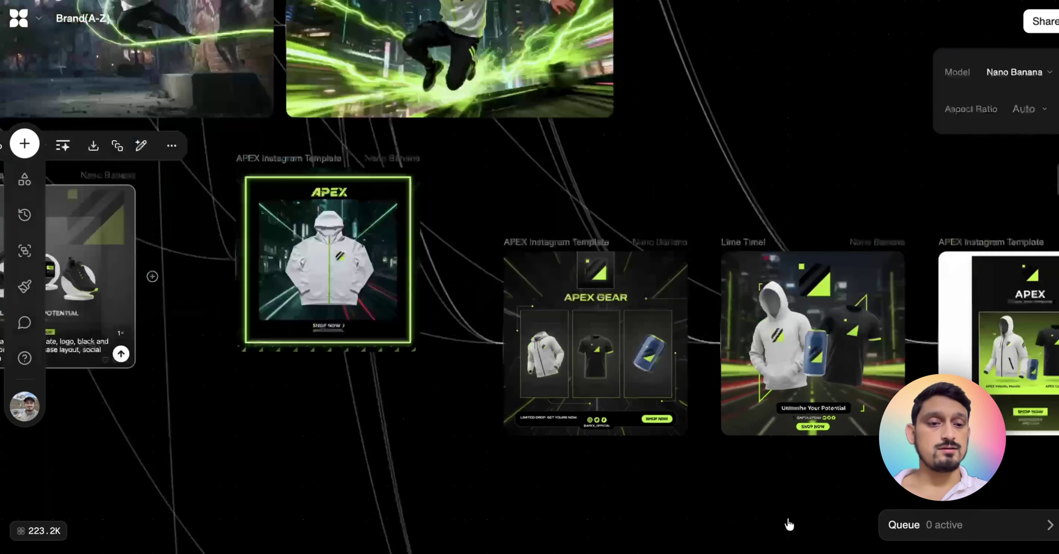
- Look over the three Seedream 4.0 APEX Instagram Templates below, examining the hoodie version and its prompt closely
scroll(789, 524, "down", 10)
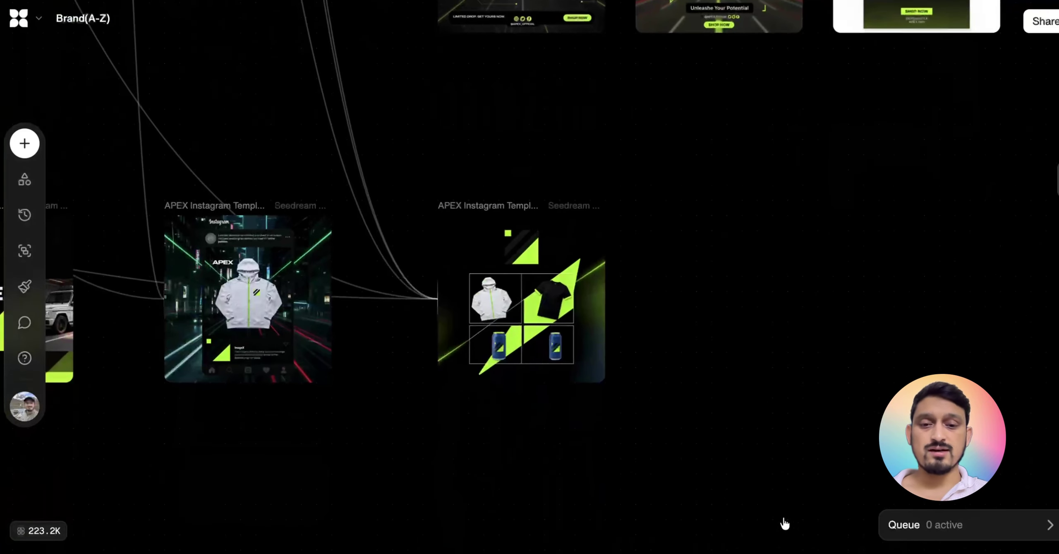
scroll(728, 378, "left", 3)
left_click(489, 364)
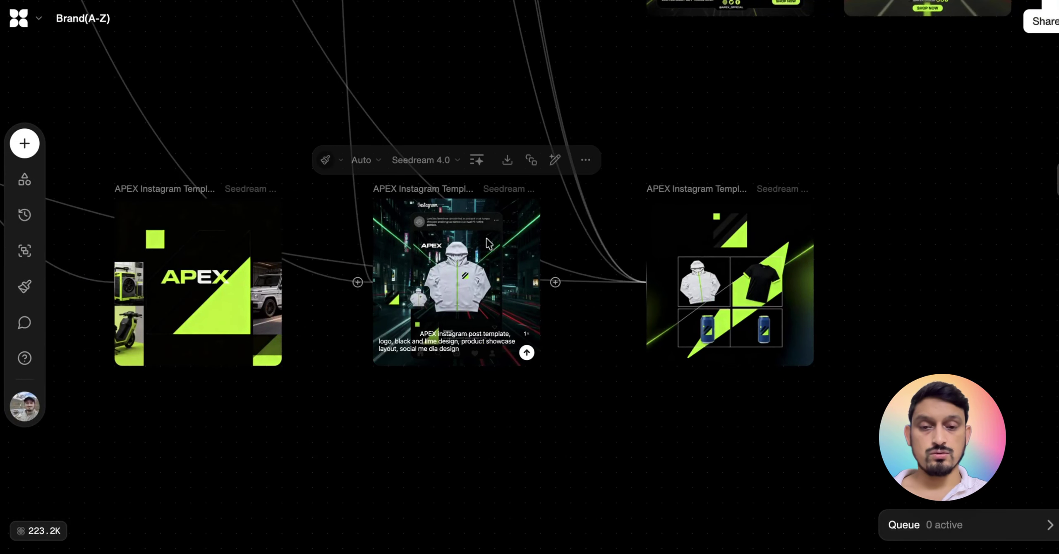
scroll(490, 244, "up", 2)
scroll(489, 244, "up", 3)
scroll(361, 219, "down", 3)
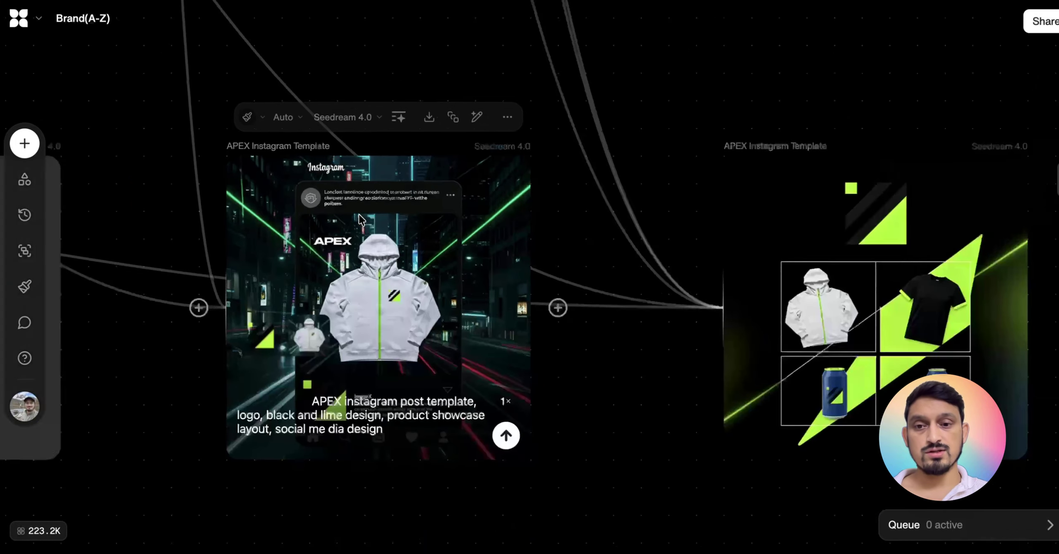
scroll(361, 219, "down", 4)
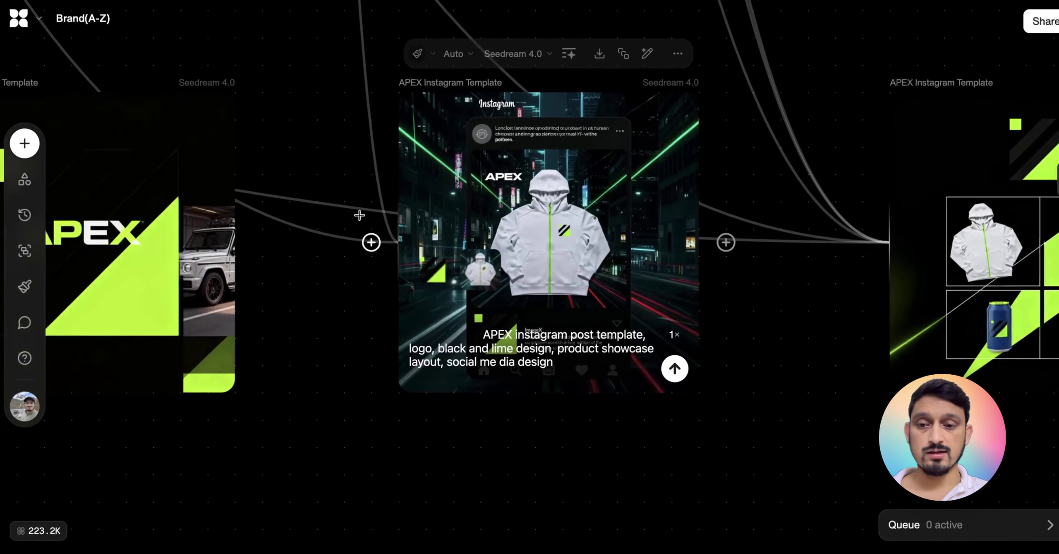
- Find the row of APEX store designs on the canvas, below the character model sheets
scroll(365, 219, "left", 3)
scroll(373, 198, "down", 5)
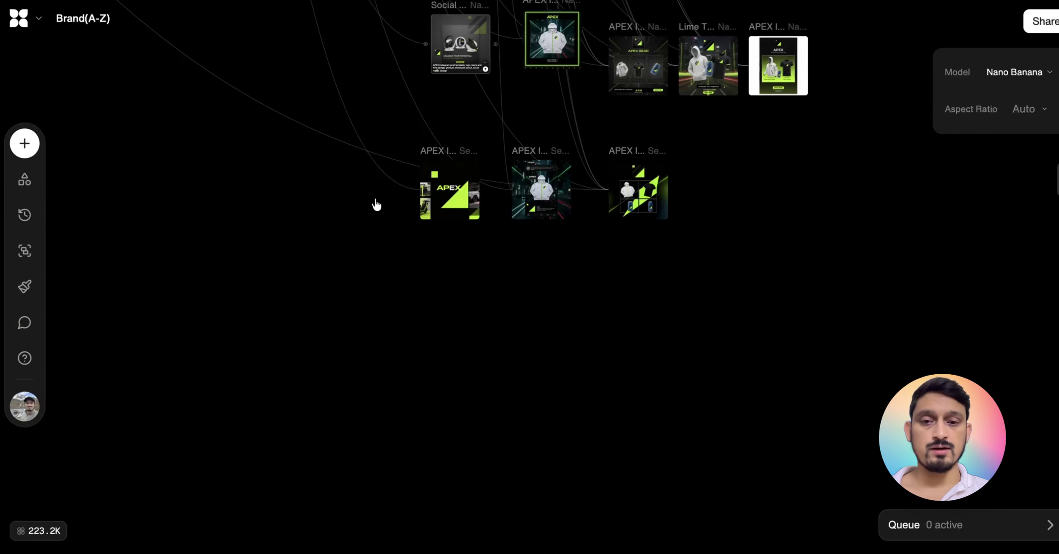
scroll(374, 204, "left", 4)
scroll(377, 204, "left", 10)
scroll(376, 204, "up", 3)
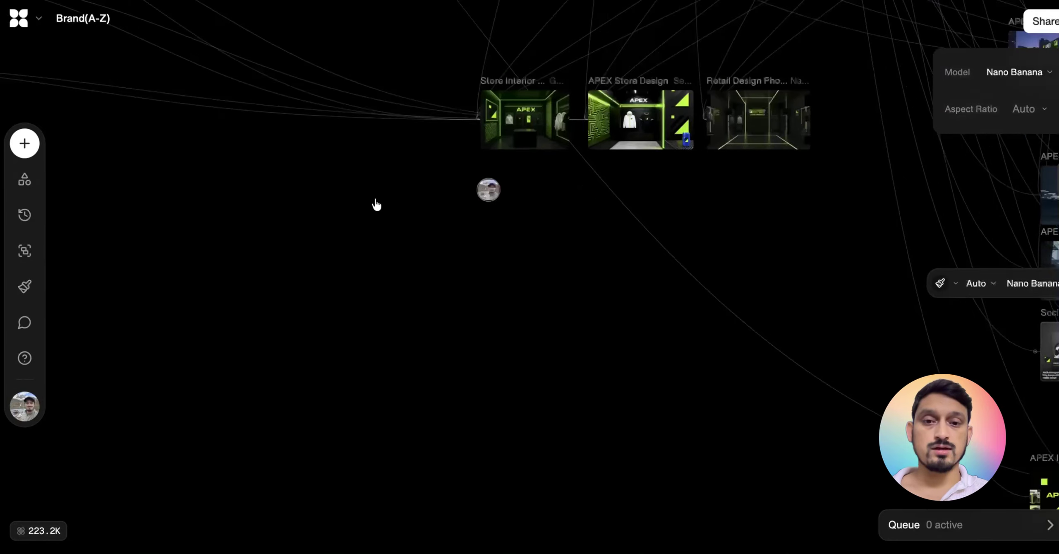
scroll(384, 204, "right", 3)
left_click(858, 273)
scroll(857, 273, "right", 5)
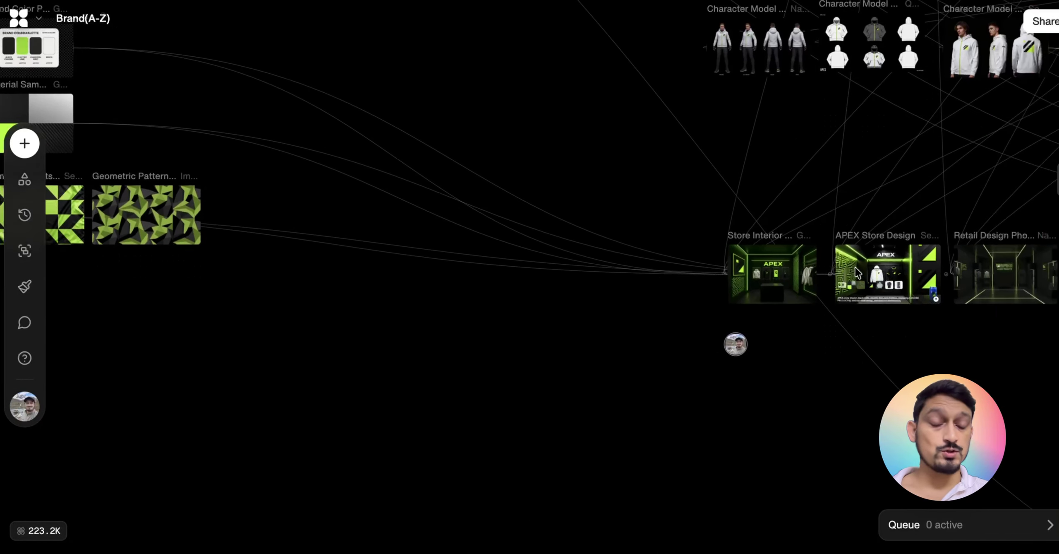
- Examine the GPT Image Store Interior Design closely, including its reference images and prompt
right_click(796, 255)
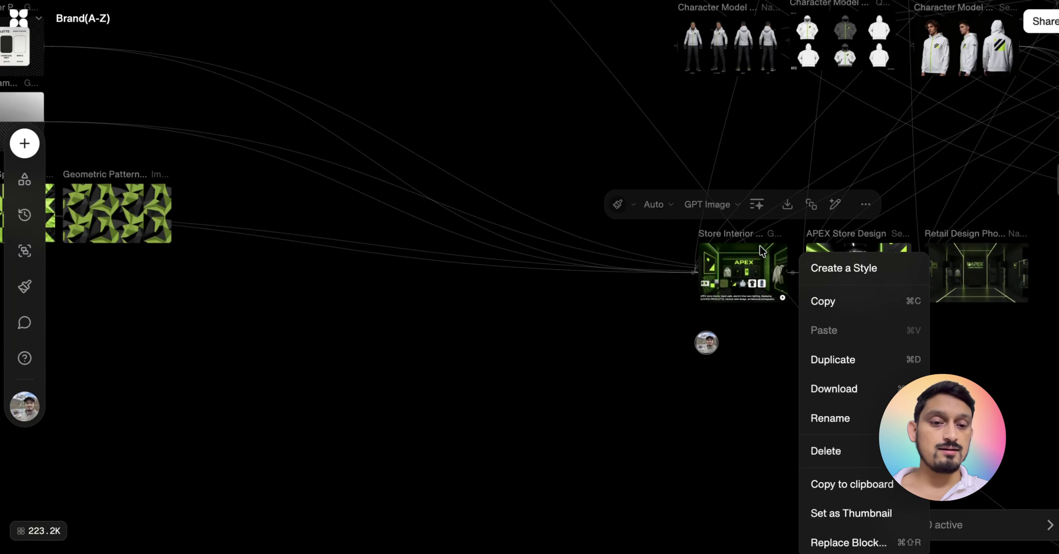
scroll(761, 248, "up", 5)
scroll(513, 298, "up", 10)
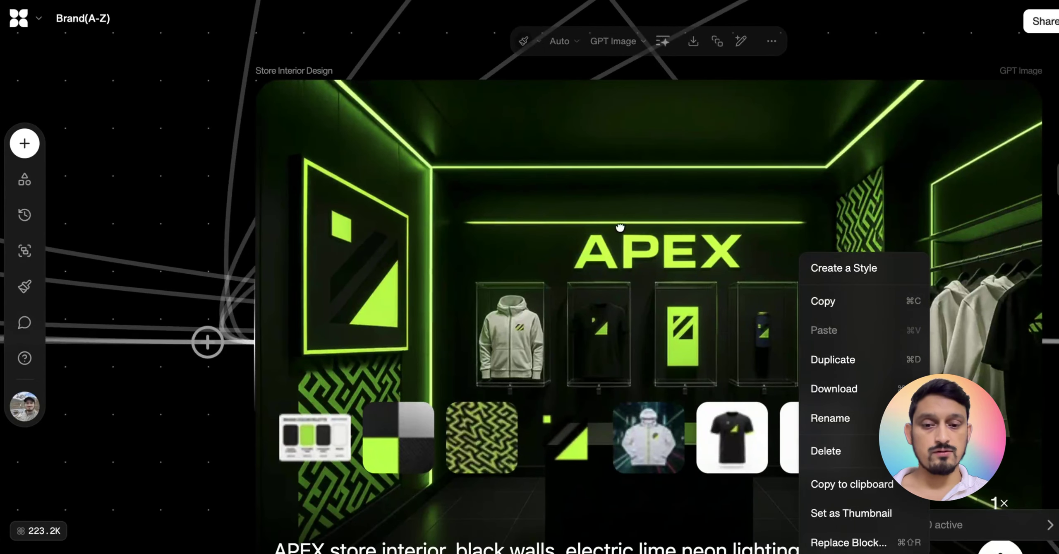
left_click(620, 226)
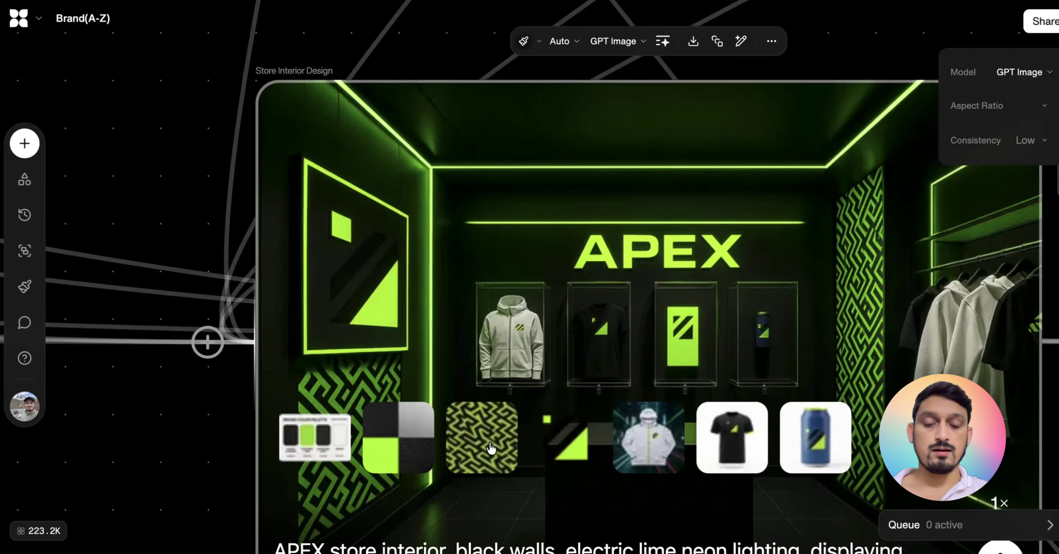
scroll(492, 447, "down", 2)
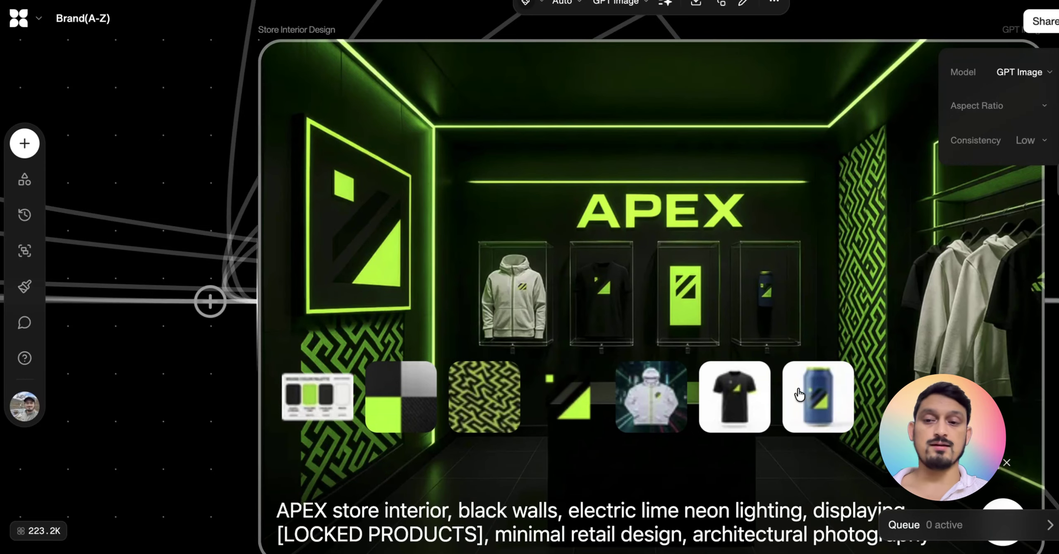
scroll(799, 394, "down", 5)
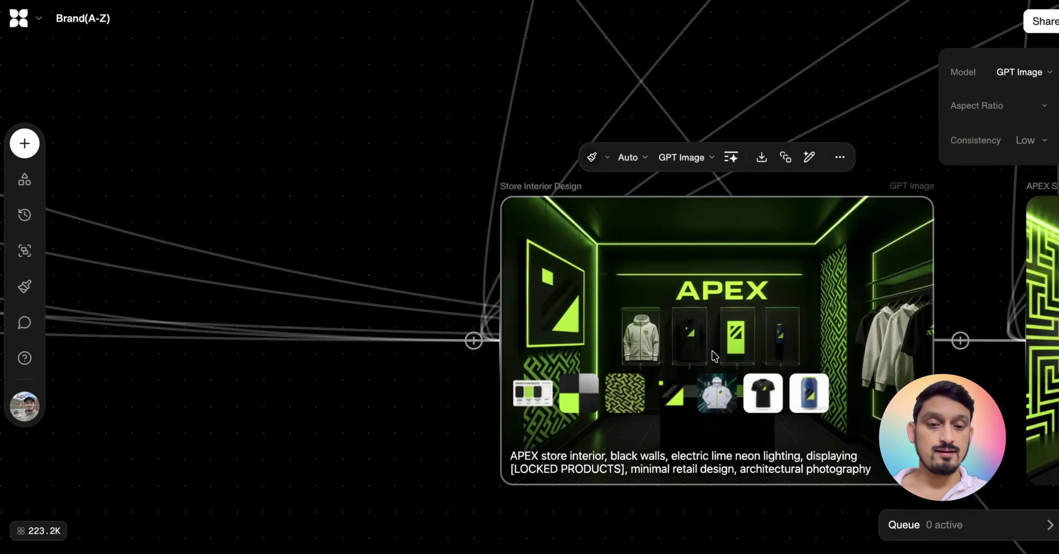
left_click(765, 533)
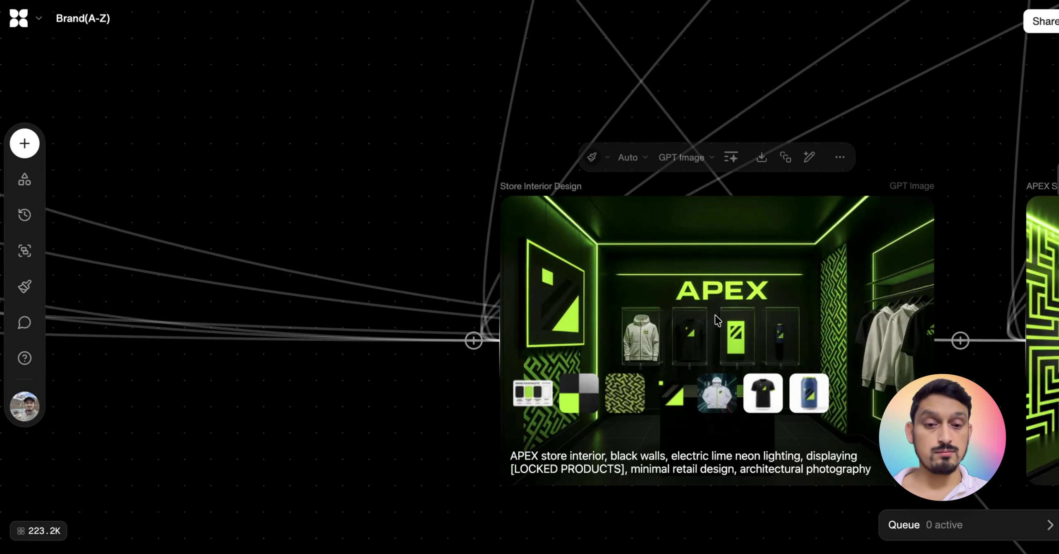
- Compare the Seedream 4.0 APEX Store Design with the Nano Banana Retail Design Photography, checking the latter's prompt and reference images
scroll(715, 314, "right", 3)
scroll(718, 321, "down", 3)
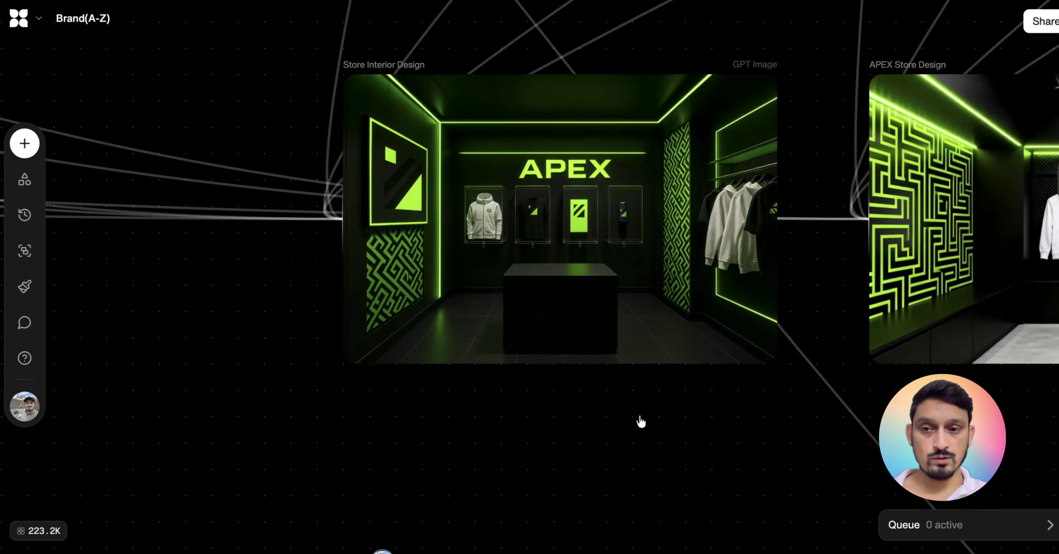
scroll(641, 422, "right", 10)
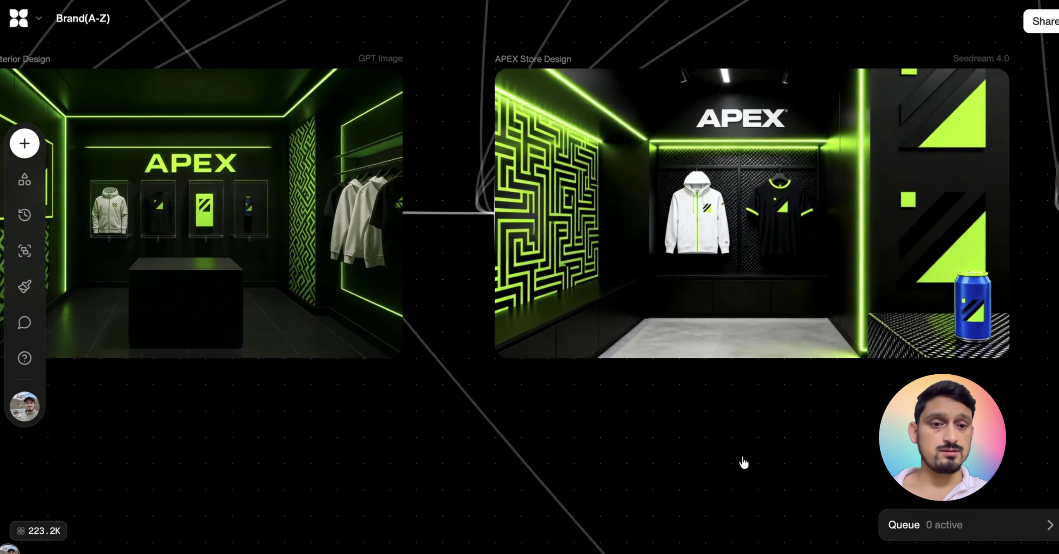
scroll(742, 461, "right", 3)
left_click(822, 269)
scroll(820, 401, "right", 8)
scroll(880, 248, "right", 5)
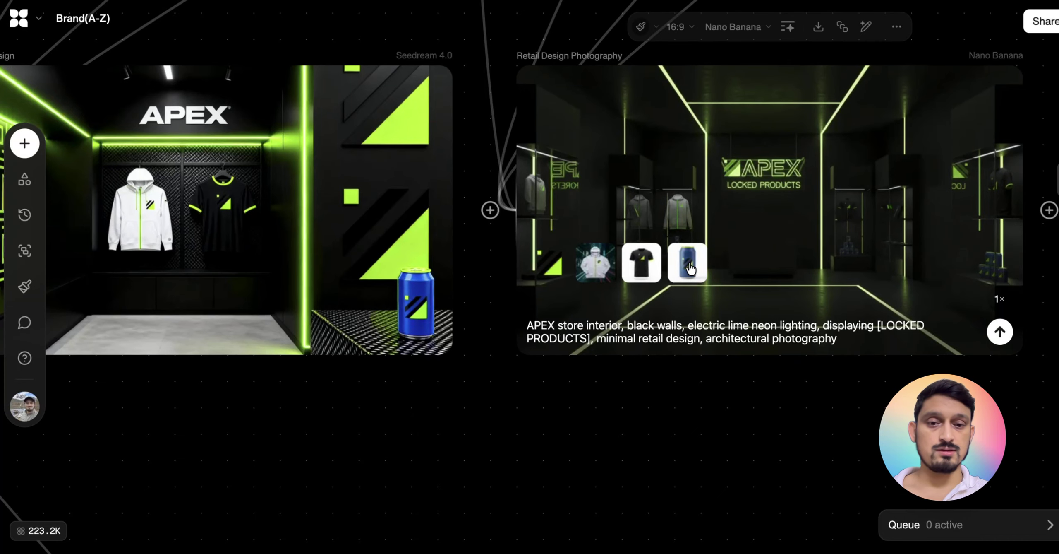
left_click(704, 432)
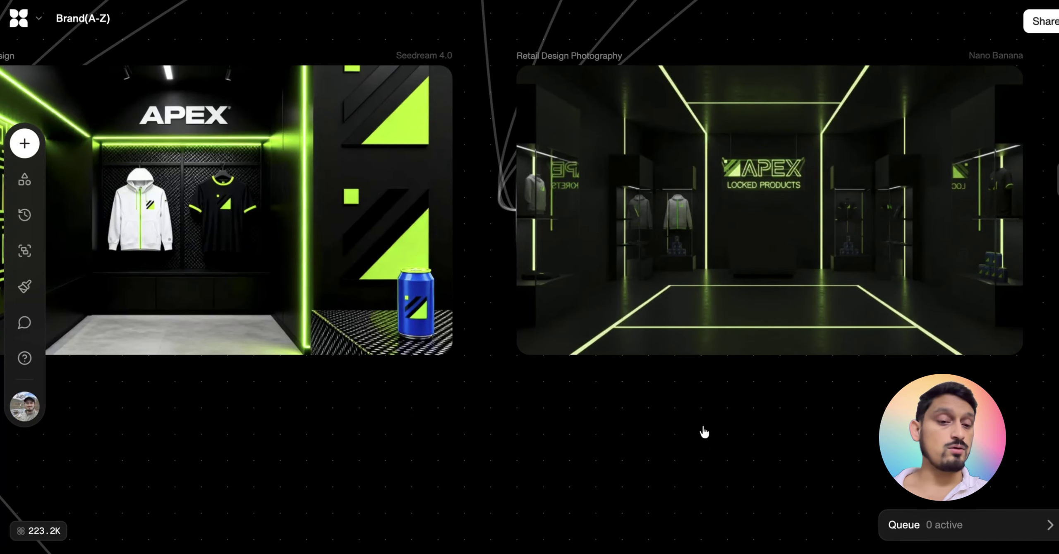
- View the three store designs side by side and return to an overview of the whole brand canvas
scroll(775, 405, "down", 5)
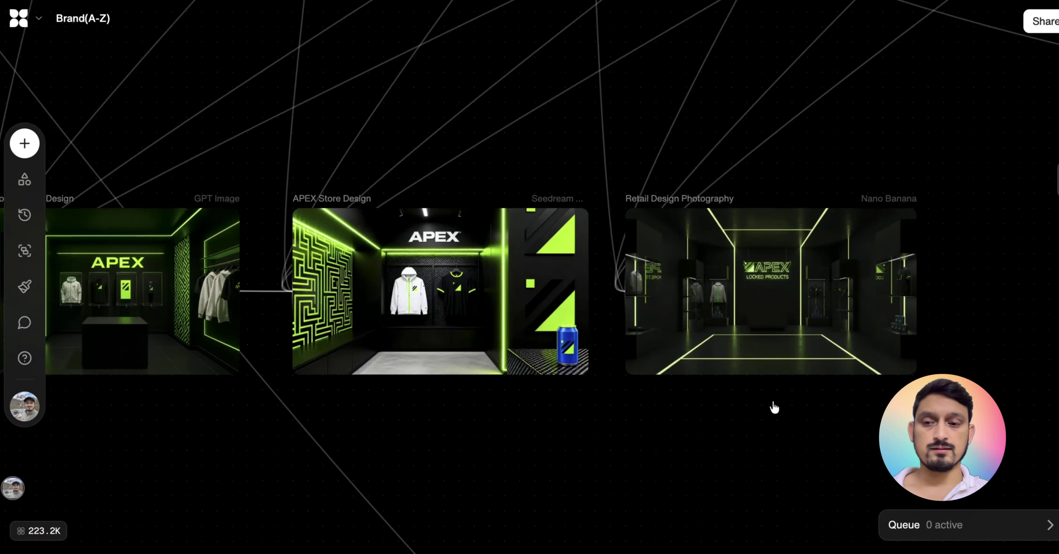
left_click(224, 310)
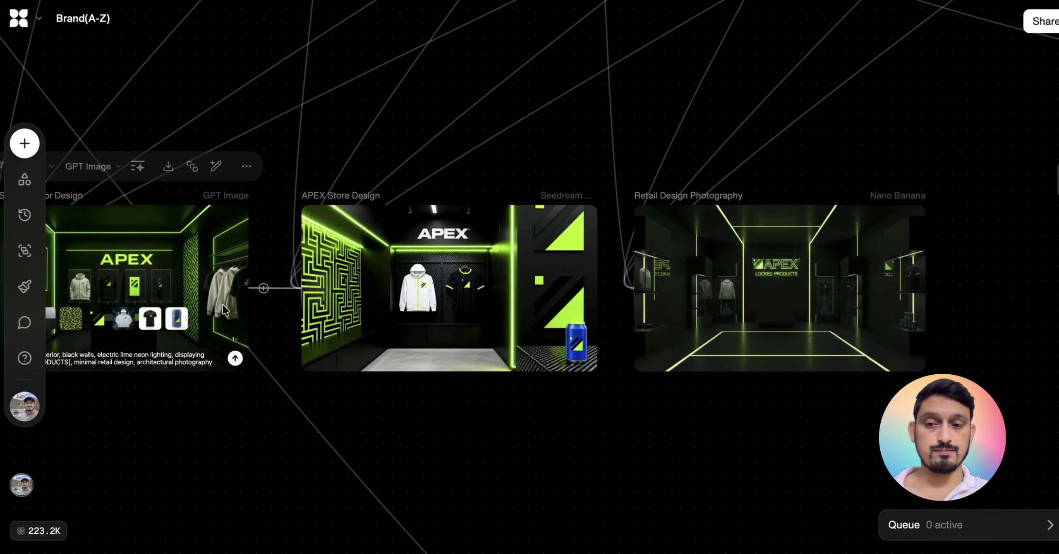
left_click(573, 421)
scroll(573, 422, "down", 5)
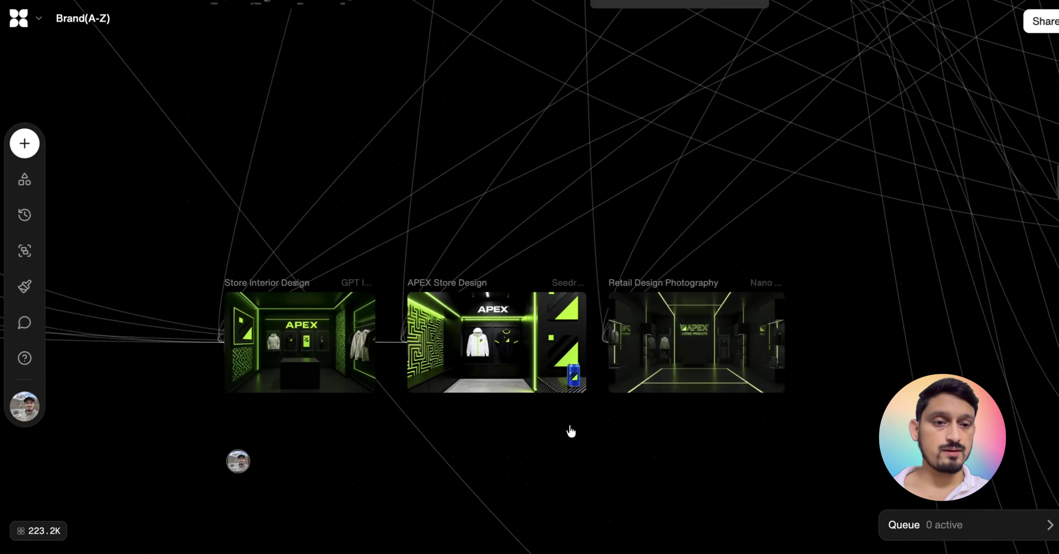
scroll(554, 458, "down", 5)
left_click(717, 374)
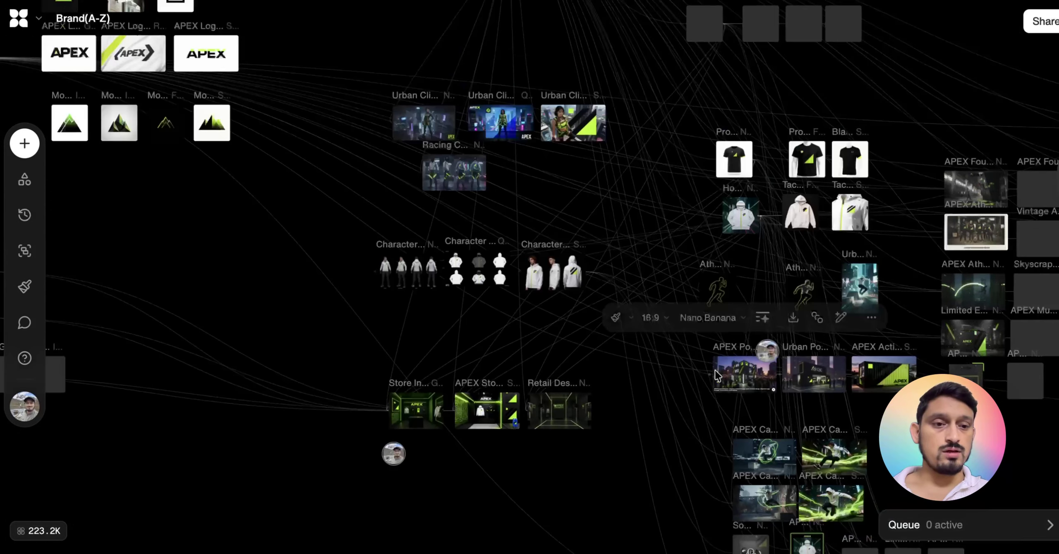
- Find the brand story images on the canvas and bring the Nano Banana APEX Founding Moment and its prompt up close
scroll(717, 375, "down", 2)
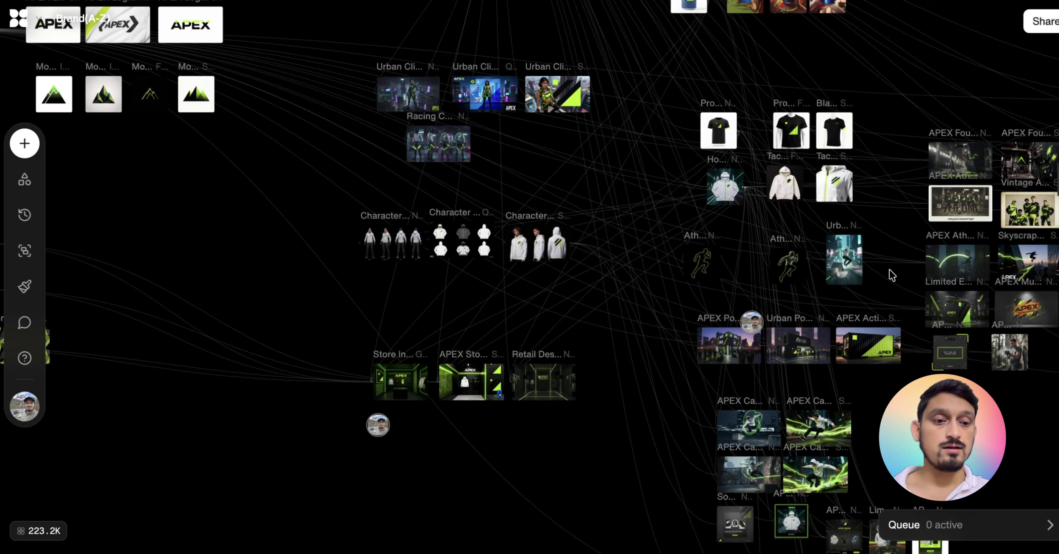
scroll(893, 275, "down", 2)
scroll(892, 275, "right", 2)
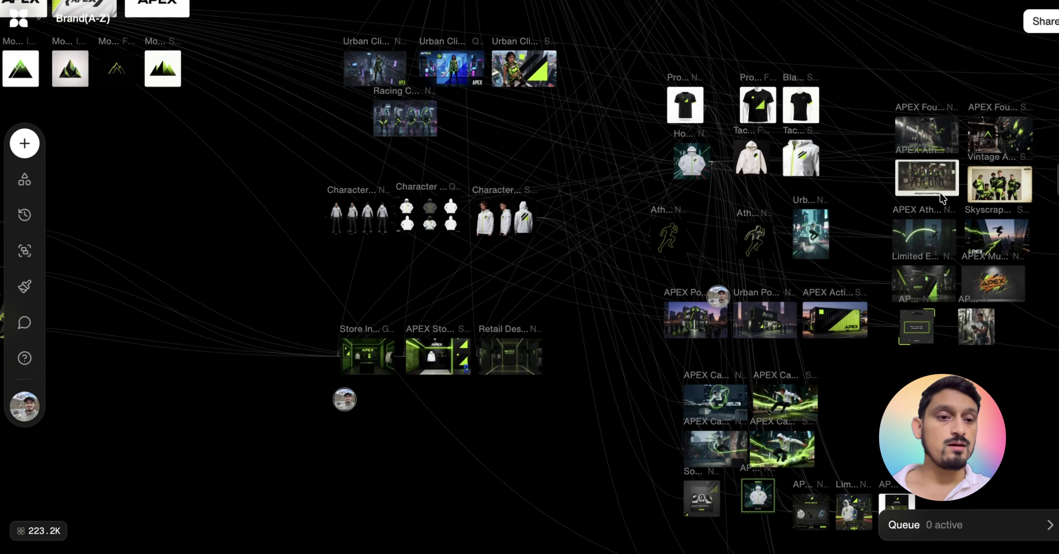
scroll(940, 191, "up", 5)
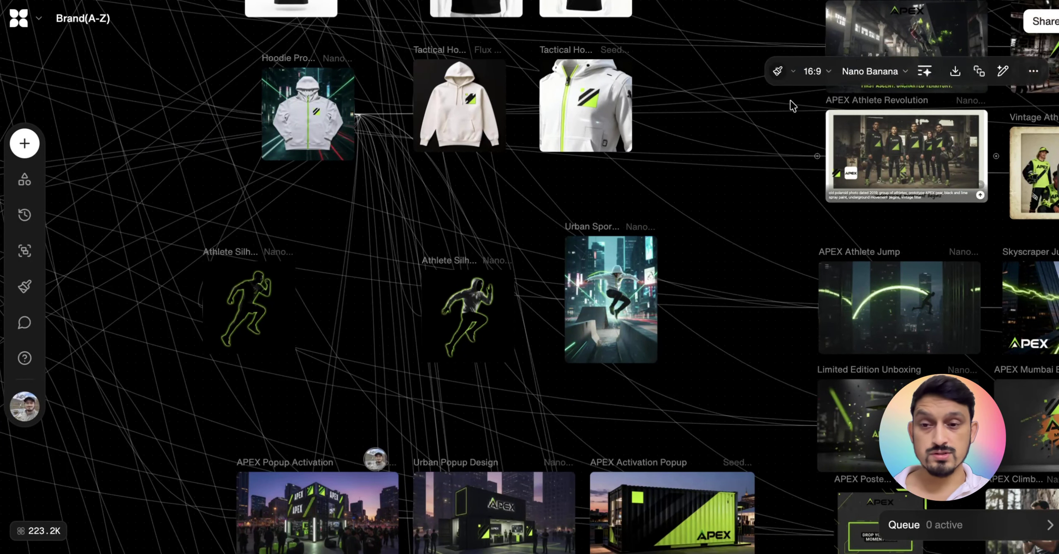
scroll(753, 120, "right", 5)
scroll(753, 121, "up", 1)
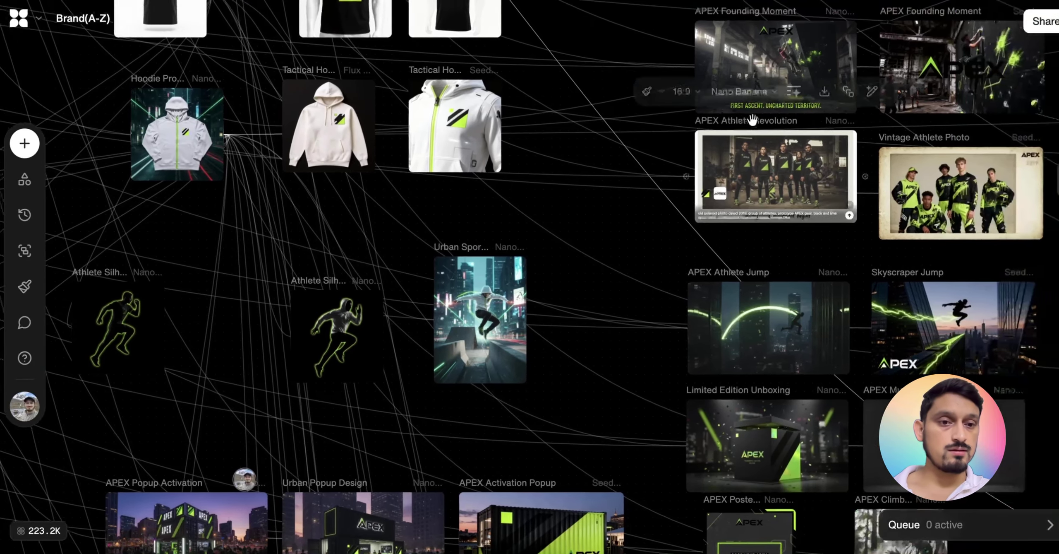
scroll(752, 121, "right", 2)
double_click(710, 77)
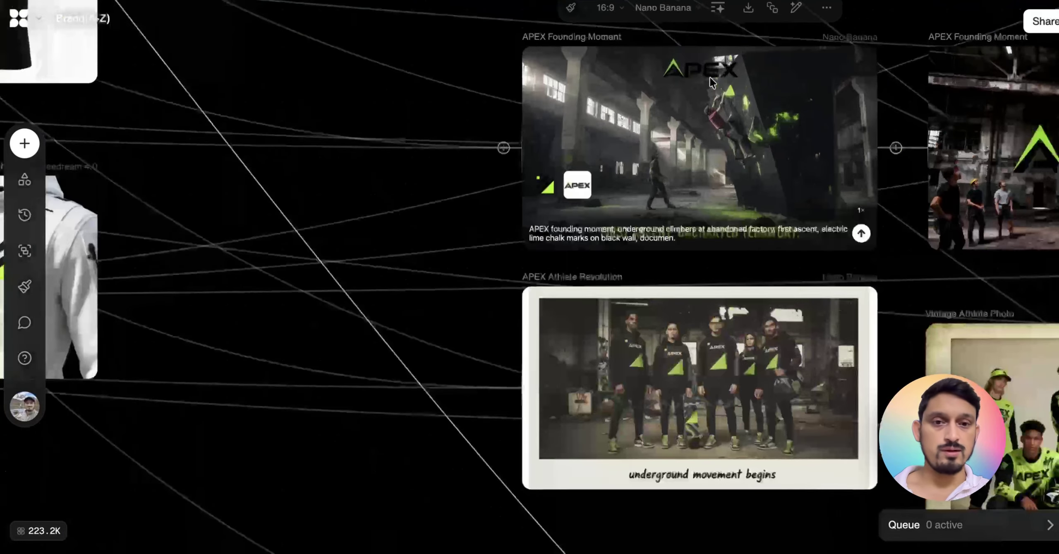
- Compare the Nano Banana and Seedream 4.0 versions of APEX Founding Moment, including their reference images and prompts
scroll(711, 81, "right", 2)
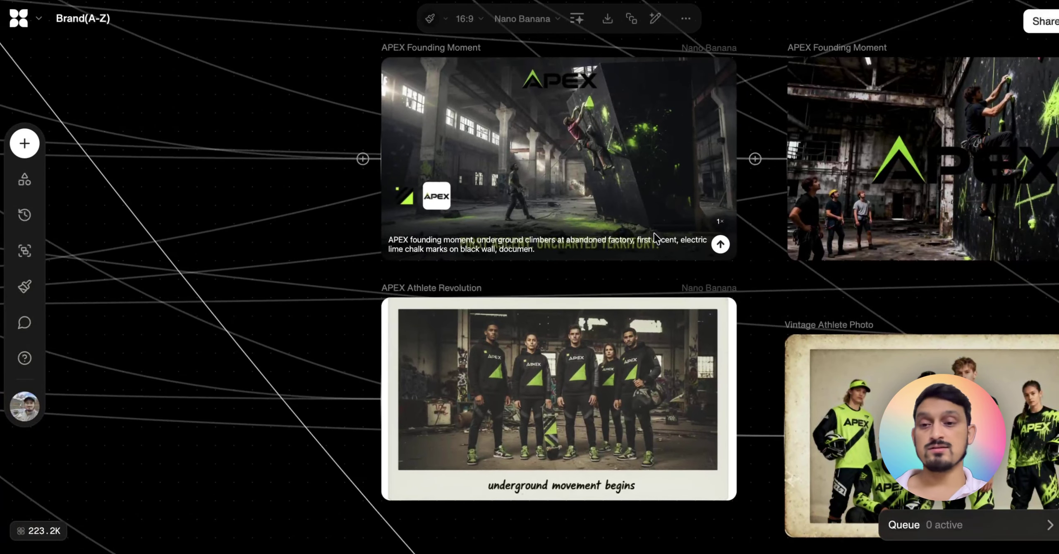
left_click(775, 266)
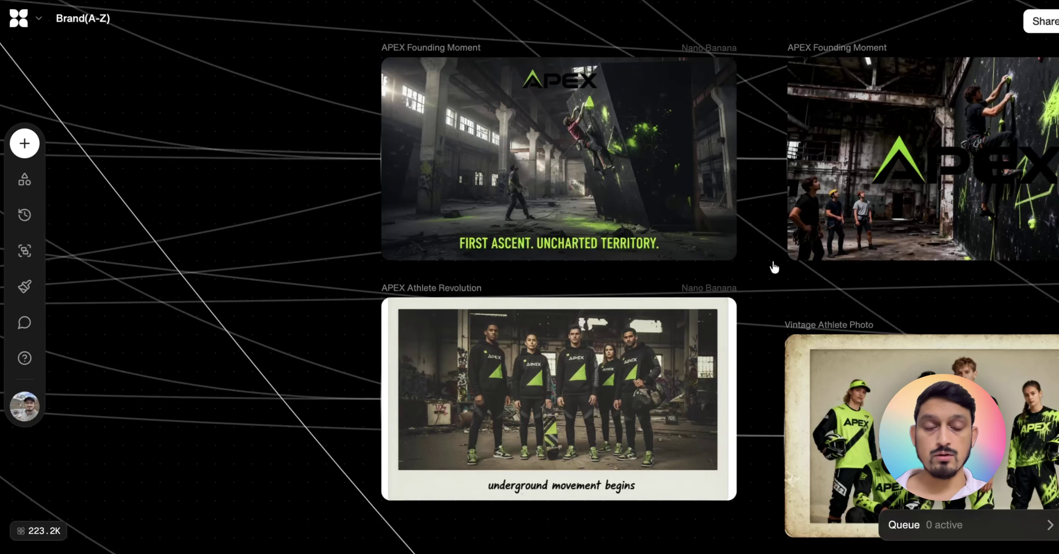
scroll(774, 267, "right", 2)
mouse_move(728, 170)
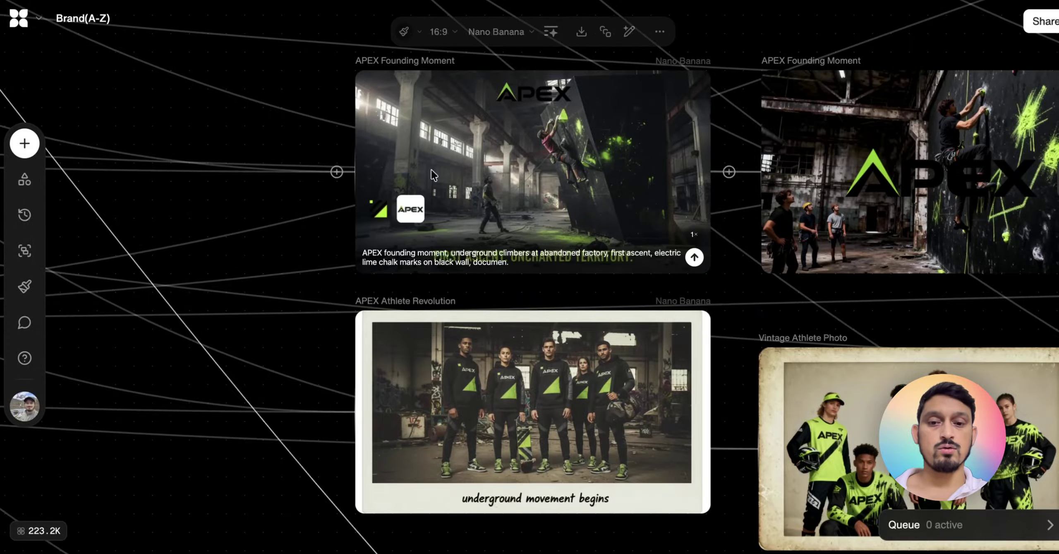
scroll(437, 207, "right", 8)
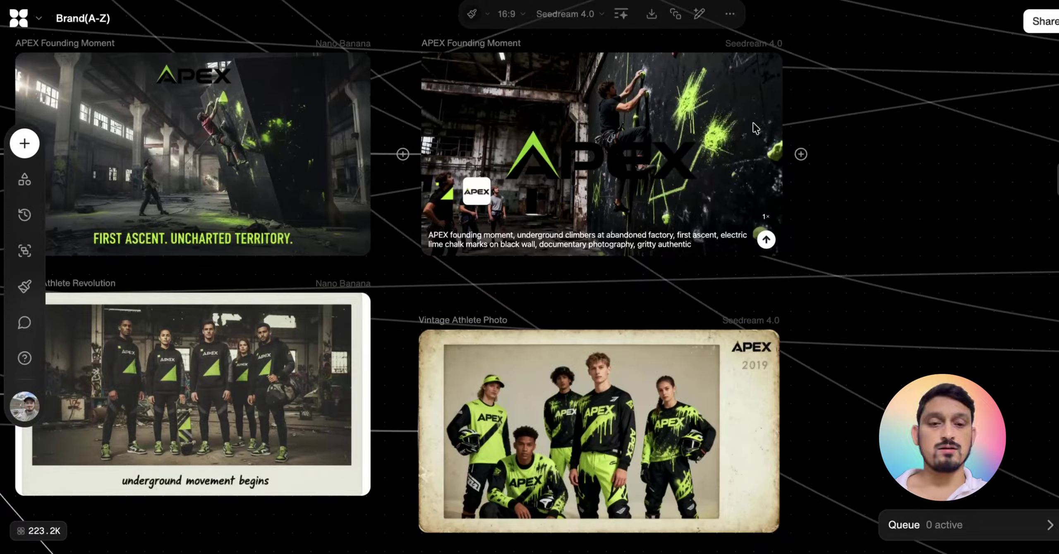
- Move the APEX Athlete Revolution image down so its edges line up horizontally with the neighbouring Vintage Athlete Photo
scroll(719, 239, "down", 3)
scroll(719, 240, "left", 2)
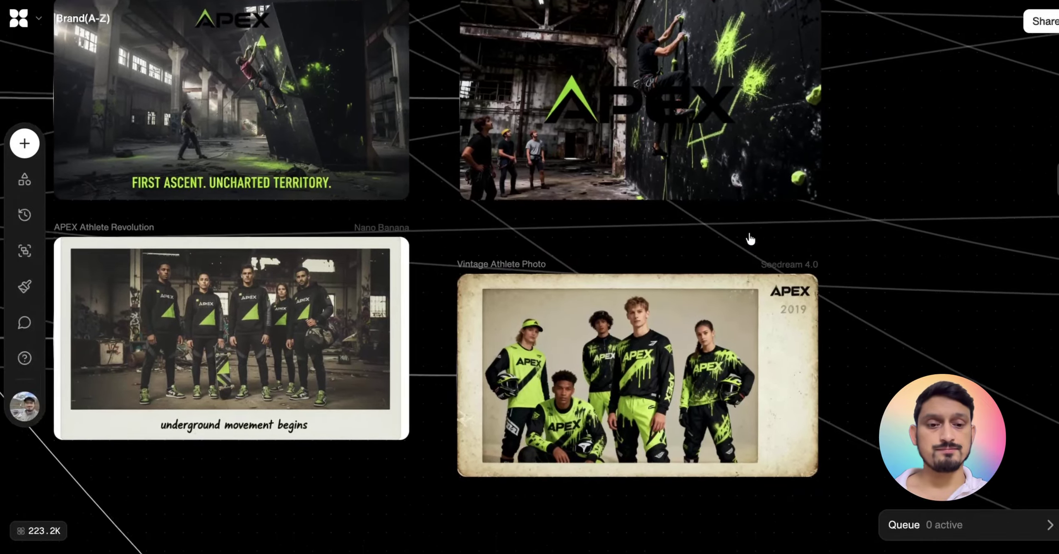
scroll(749, 233, "down", 2)
scroll(749, 233, "left", 2)
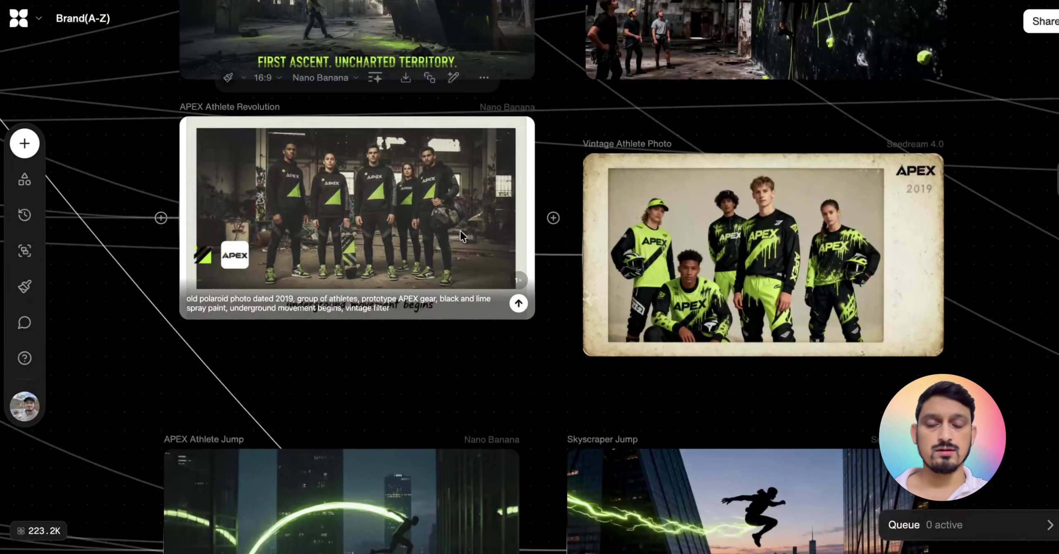
left_click(464, 255)
left_click_drag(464, 255, 465, 273)
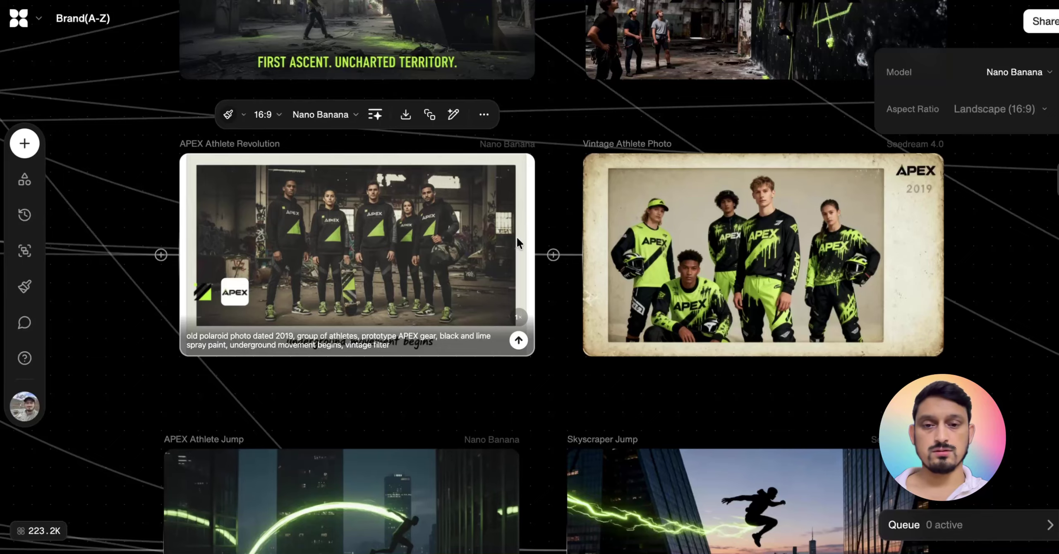
- Compare the APEX Athlete Revolution image and its polaroid prompt with the Seedream 4.0 Vintage Athlete Photo
scroll(515, 244, "left", 3)
scroll(515, 245, "down", 1)
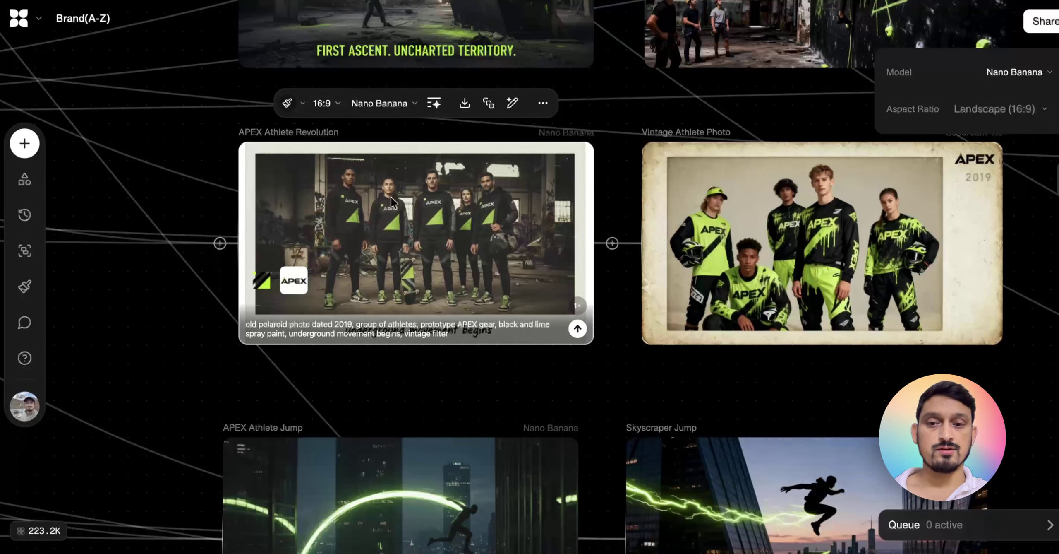
scroll(465, 195, "down", 2)
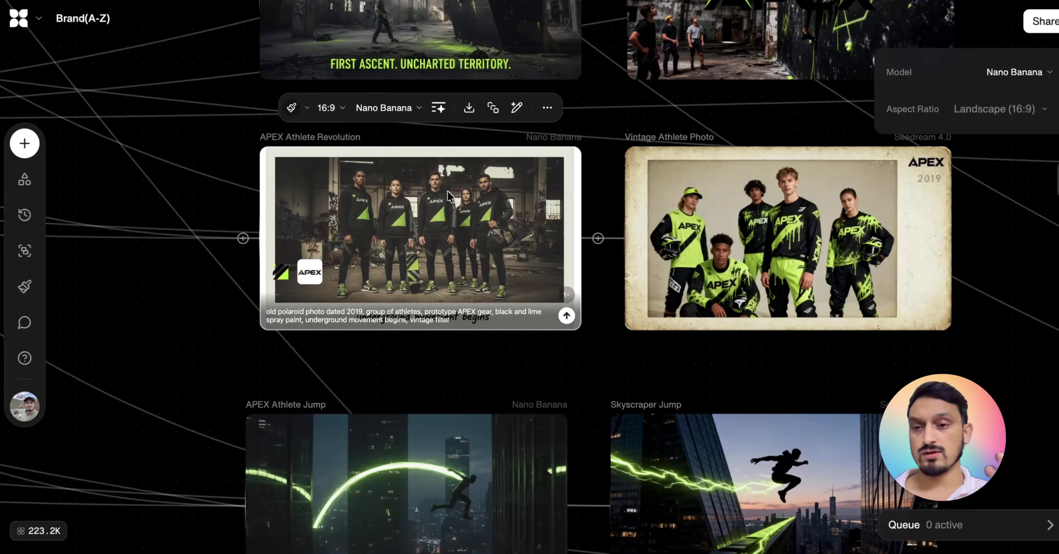
- Compare the Nano Banana APEX Athlete Jump and its prompt with the Seedream 4.0 Skyscraper Jump
scroll(448, 191, "down", 5)
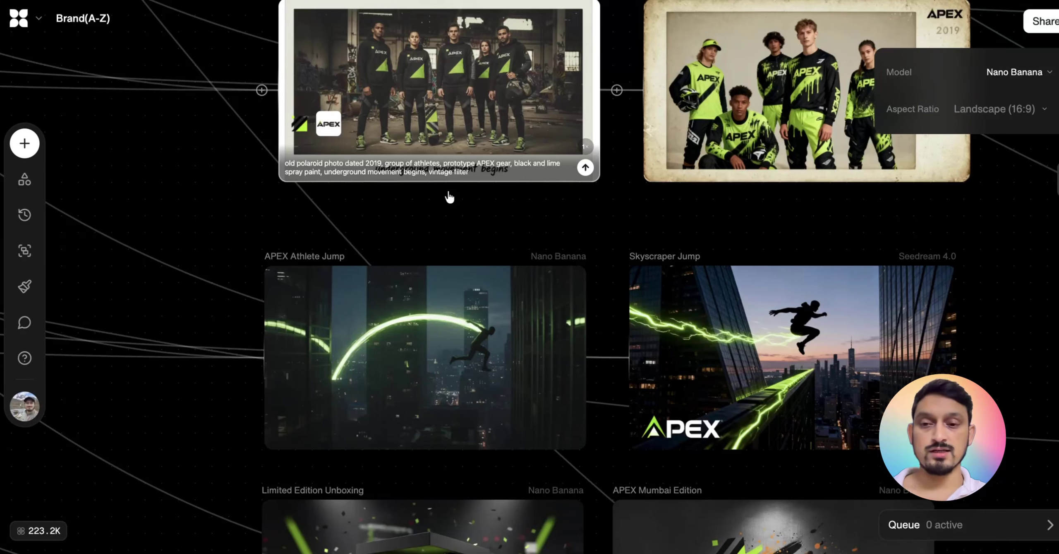
scroll(586, 232, "down", 2)
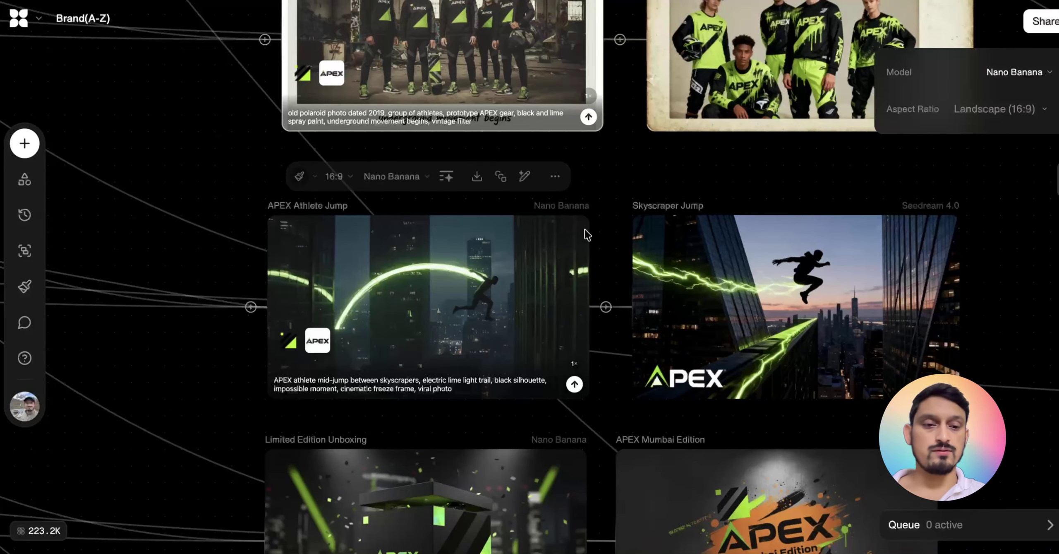
scroll(584, 228, "down", 4)
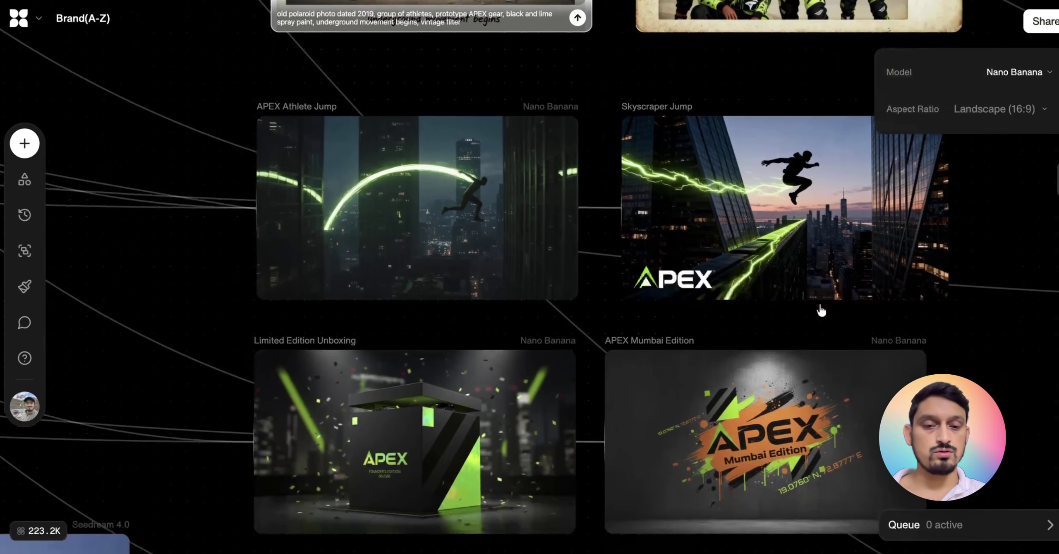
- View the Limited Edition Unboxing image and the APEX Mumbai Edition image with its prompt
scroll(821, 310, "down", 4)
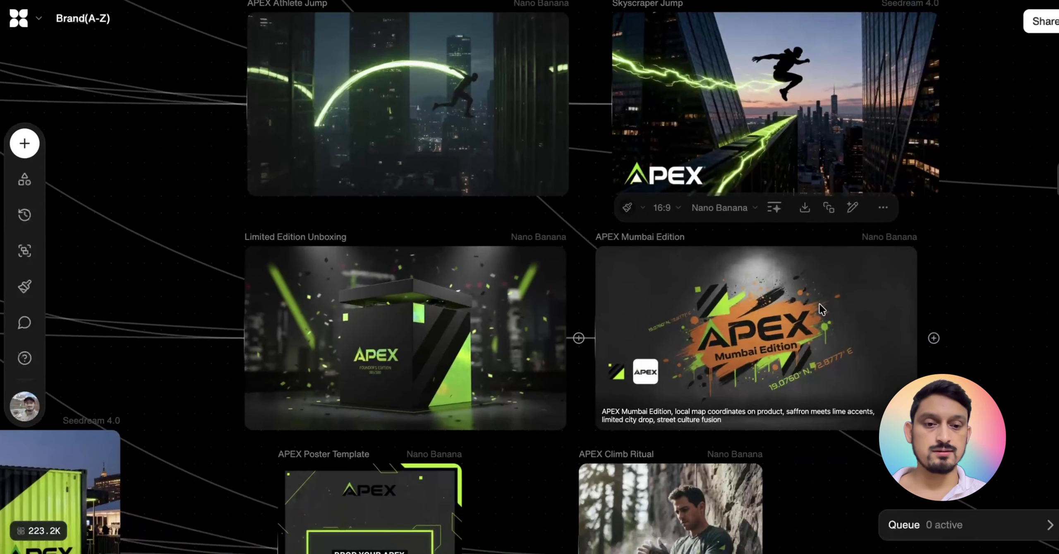
scroll(819, 303, "down", 3)
scroll(447, 319, "down", 1)
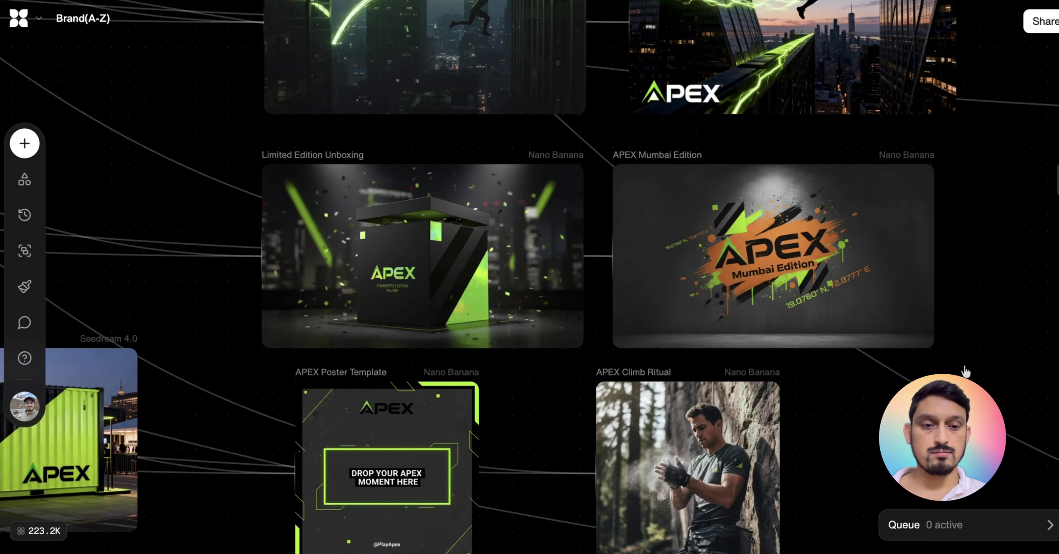
- View the APEX Poster Template and the APEX Climb Ritual image beneath the limited edition images
scroll(965, 371, "down", 5)
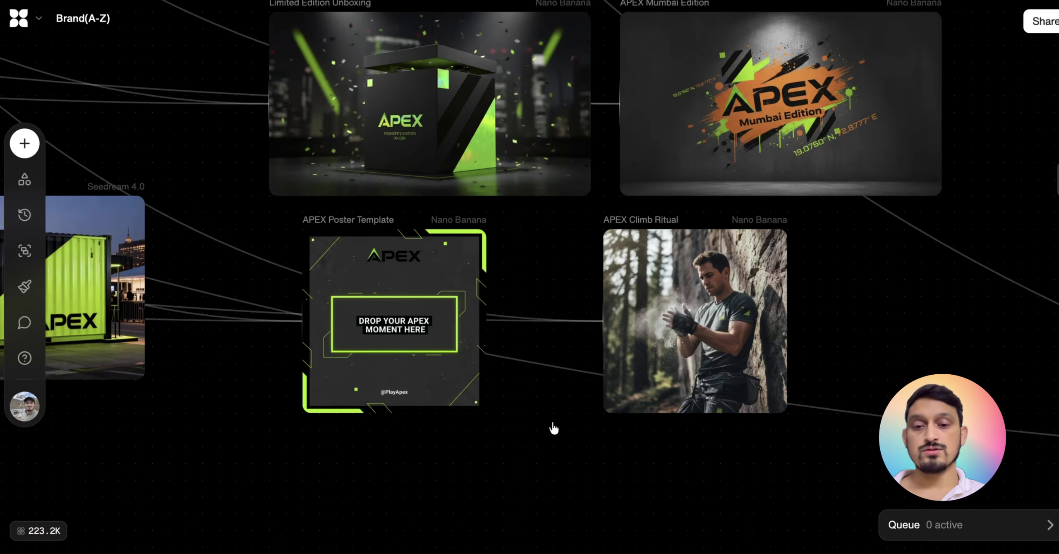
scroll(493, 384, "down", 6)
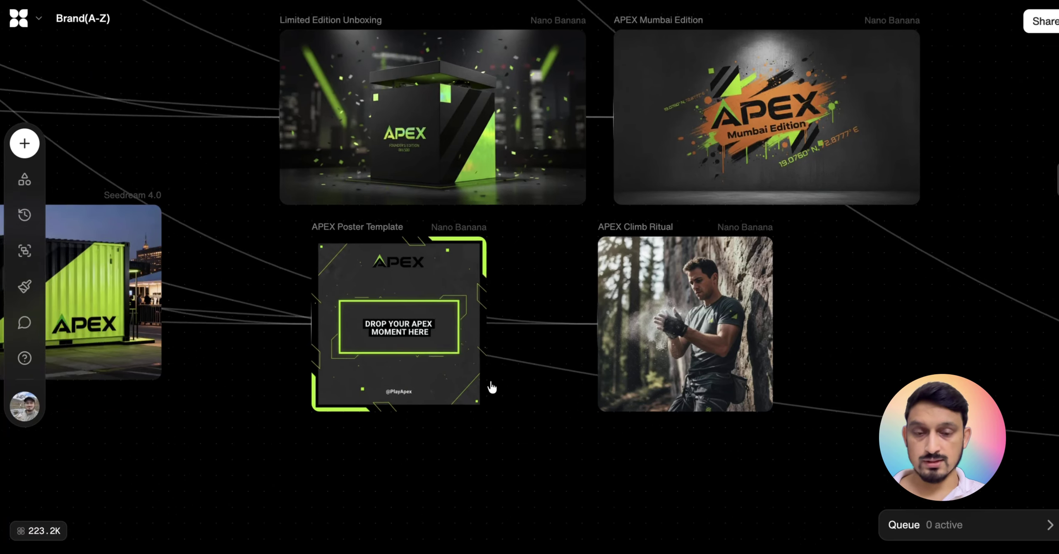
- Return to a canvas overview, find the storyboard and logo animation videos, and bring that group closer
scroll(492, 385, "down", 3)
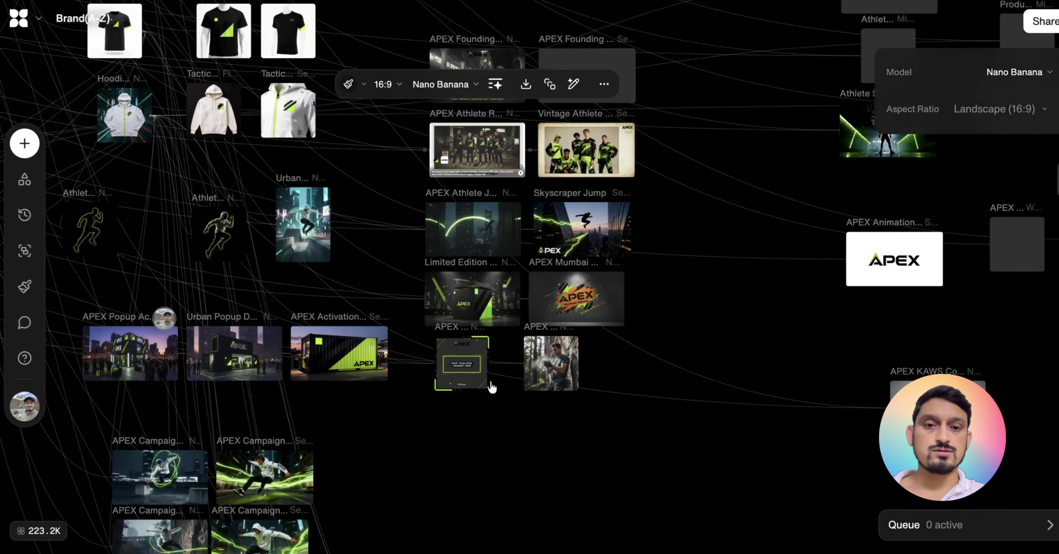
scroll(705, 287, "down", 2)
scroll(707, 287, "down", 3)
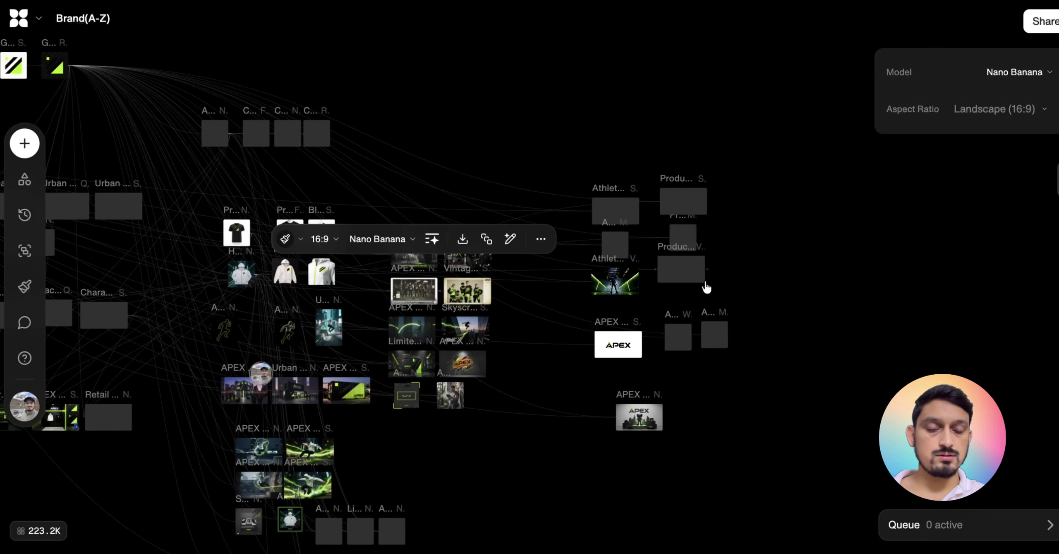
scroll(659, 225, "up", 5)
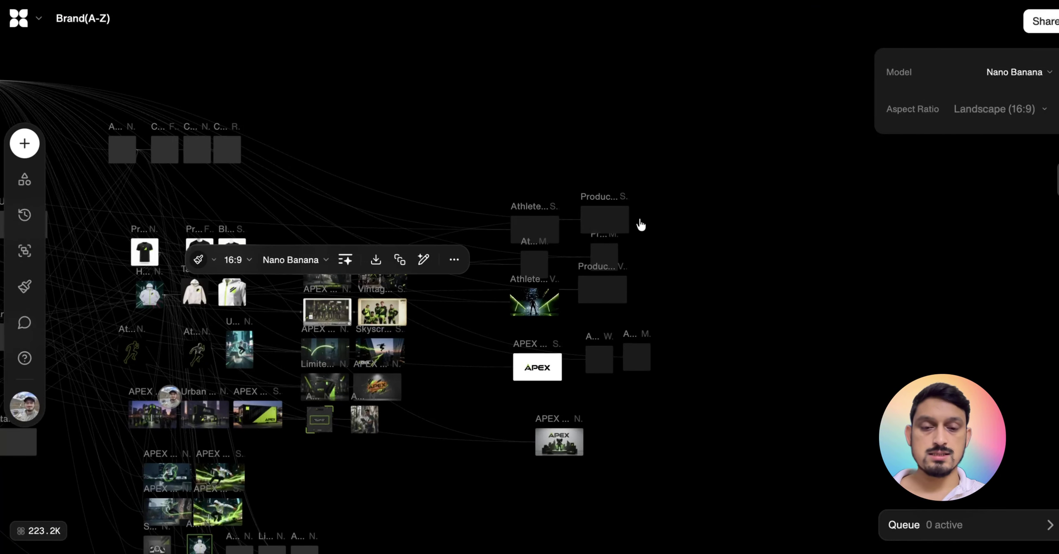
left_click(578, 239)
scroll(578, 232, "up", 5)
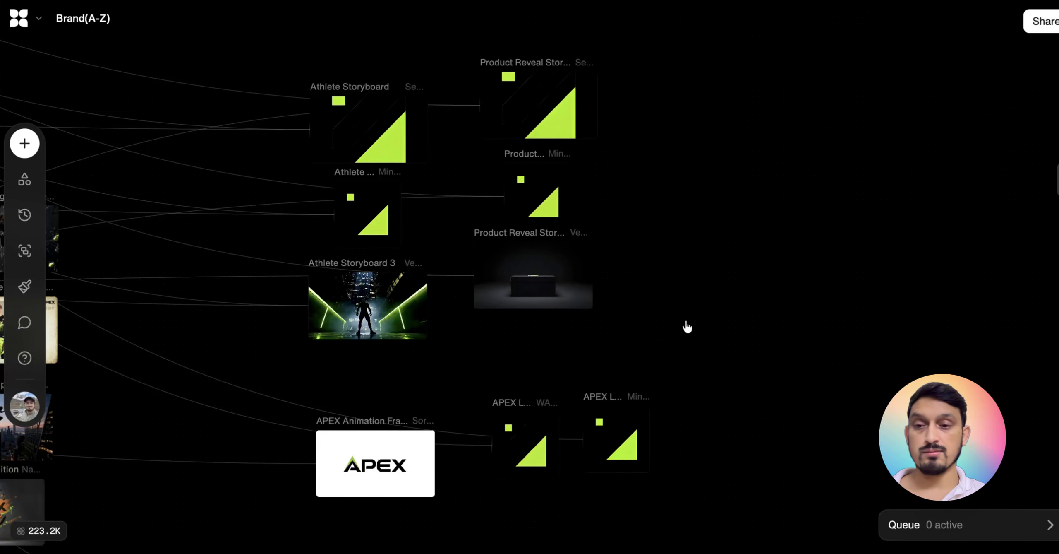
- Bring the Veo 3.1 Ingredients Product Reveal Storyboard up close and watch the video, toggling its sound
double_click(541, 285)
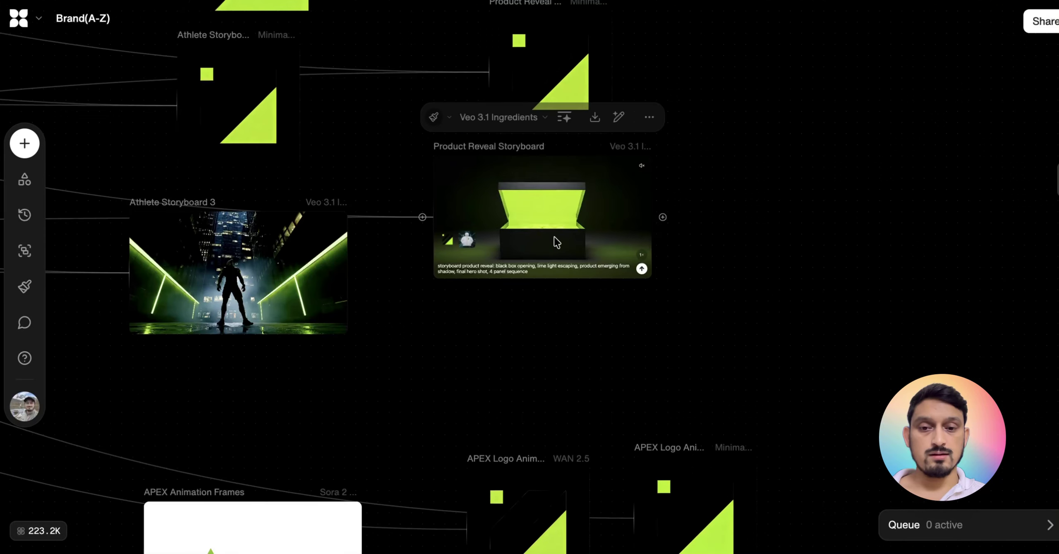
left_click(642, 169)
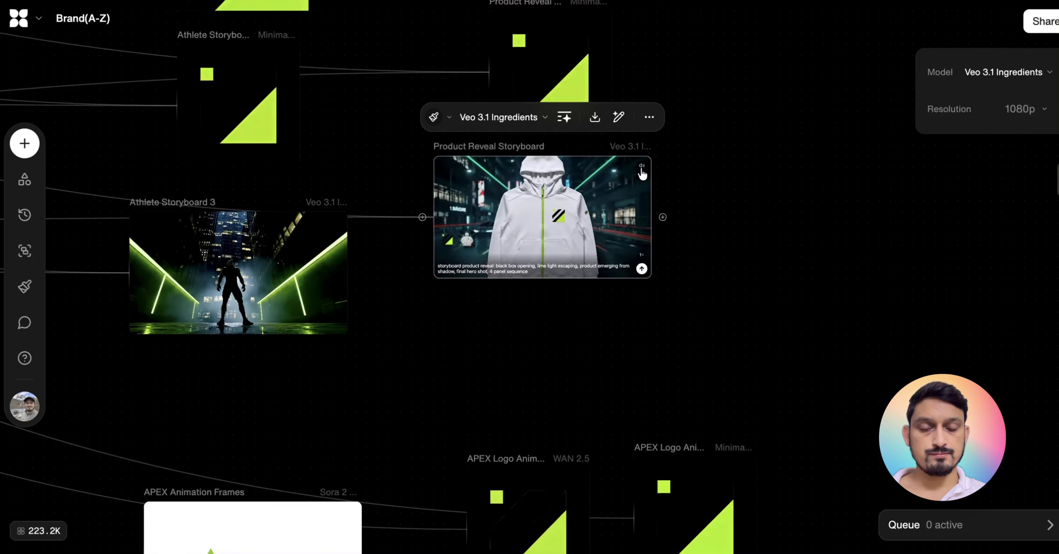
left_click(642, 169)
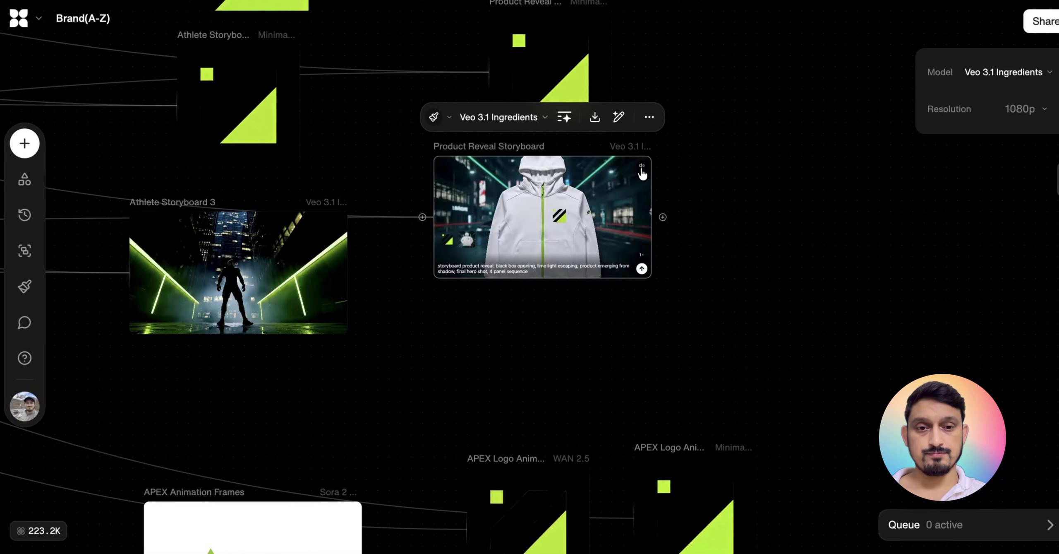
- Select the APEX Animation Frames video and check its Sora 2 Pro settings, reference logo and prompt
scroll(545, 412, "down", 5)
scroll(544, 412, "left", 5)
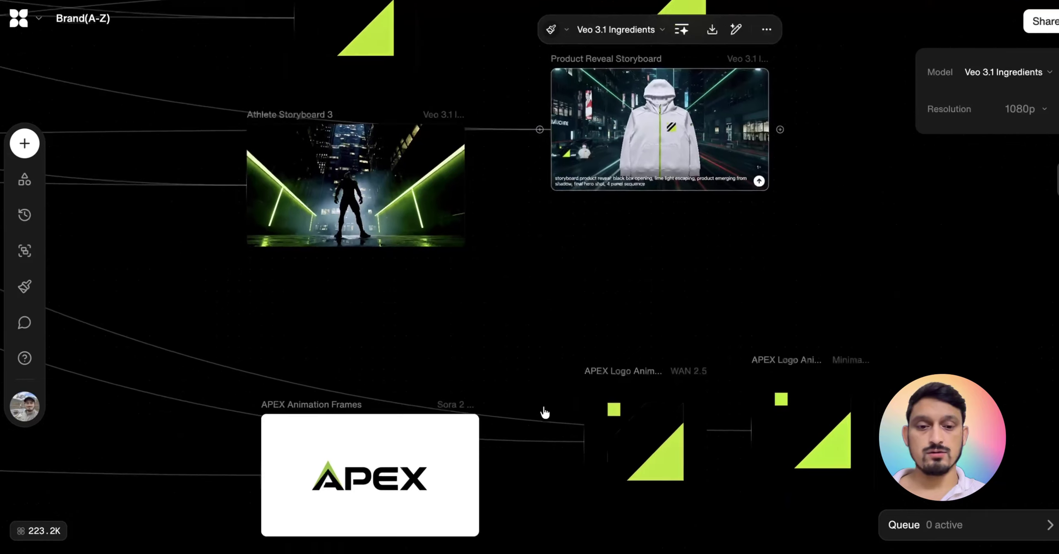
left_click(455, 391)
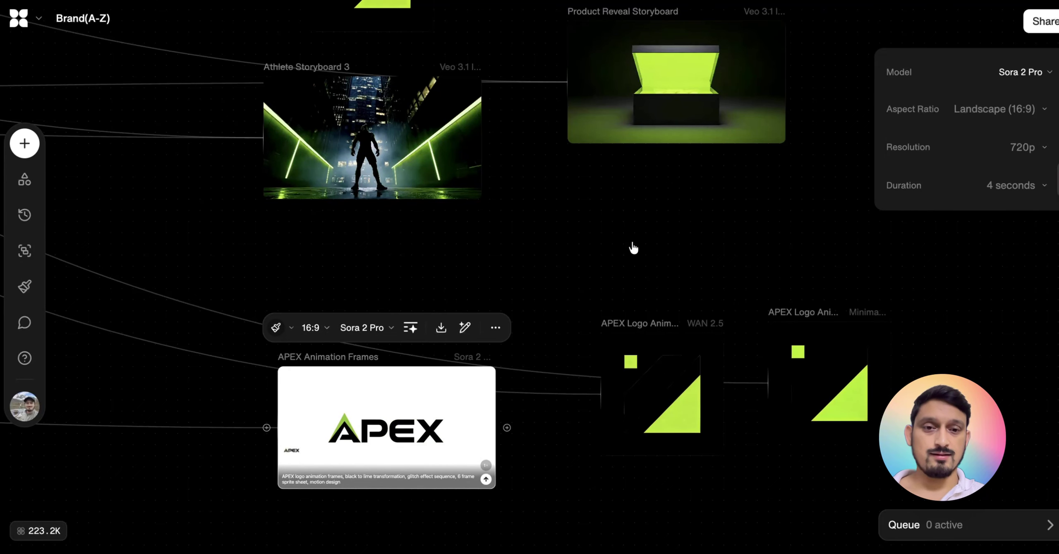
- Select the Seedance Product Reveal Storyboard and watch it up close, checking its prompt and generation settings
scroll(633, 247, "down", 5)
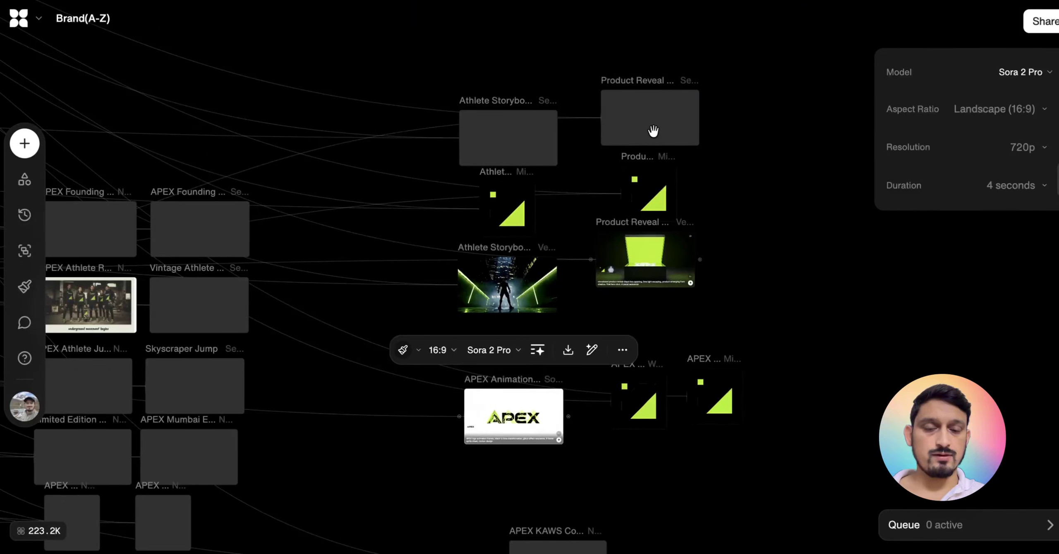
scroll(654, 131, "up", 2)
left_click(655, 137)
scroll(658, 174, "up", 5)
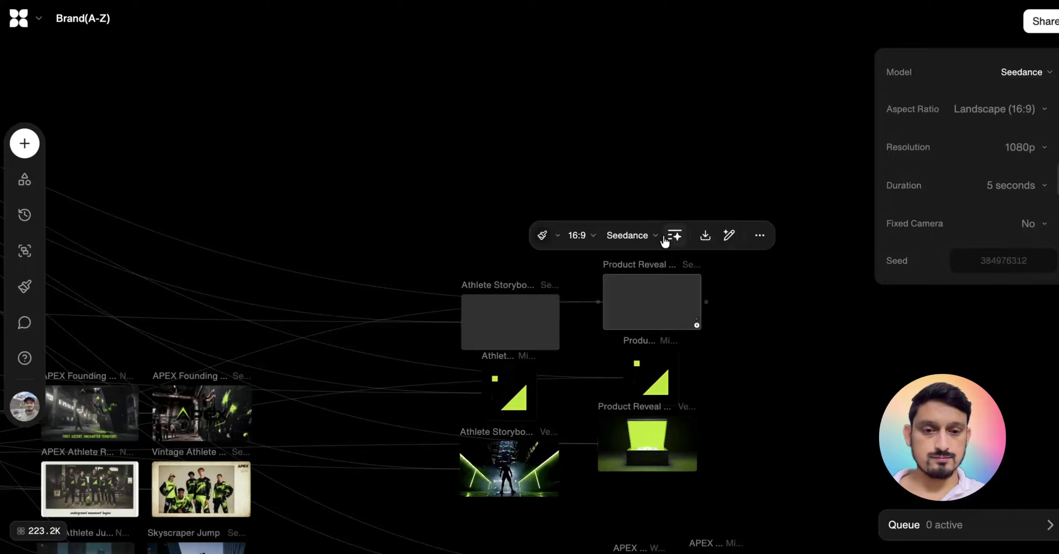
scroll(680, 322, "right", 1)
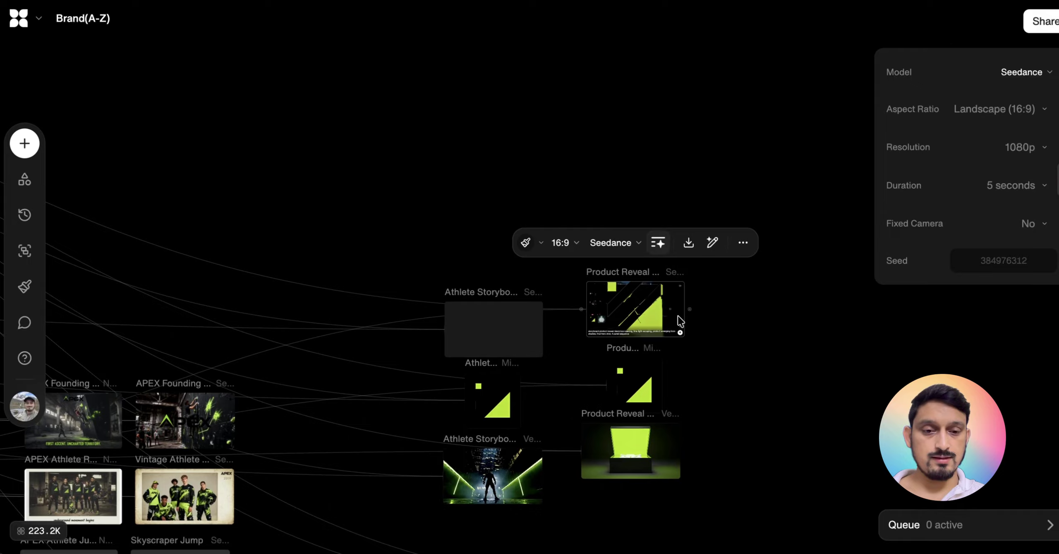
scroll(678, 315, "down", 1)
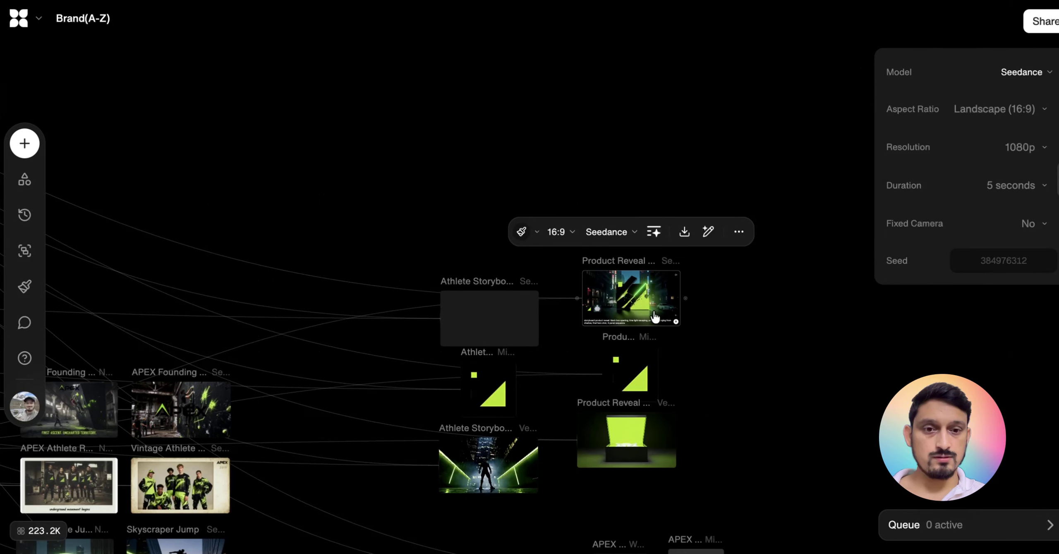
scroll(655, 317, "up", 5)
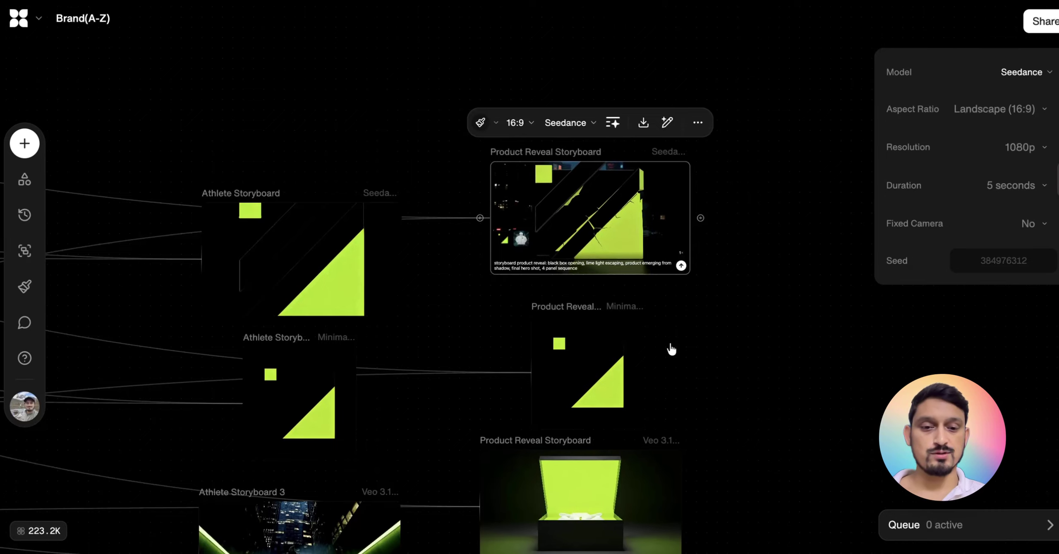
- Compare the Veo 3.1 Product Reveal Storyboard with the Minimax 02 version, selecting the latter to check its prompt
scroll(670, 345, "down", 3)
scroll(669, 343, "down", 2)
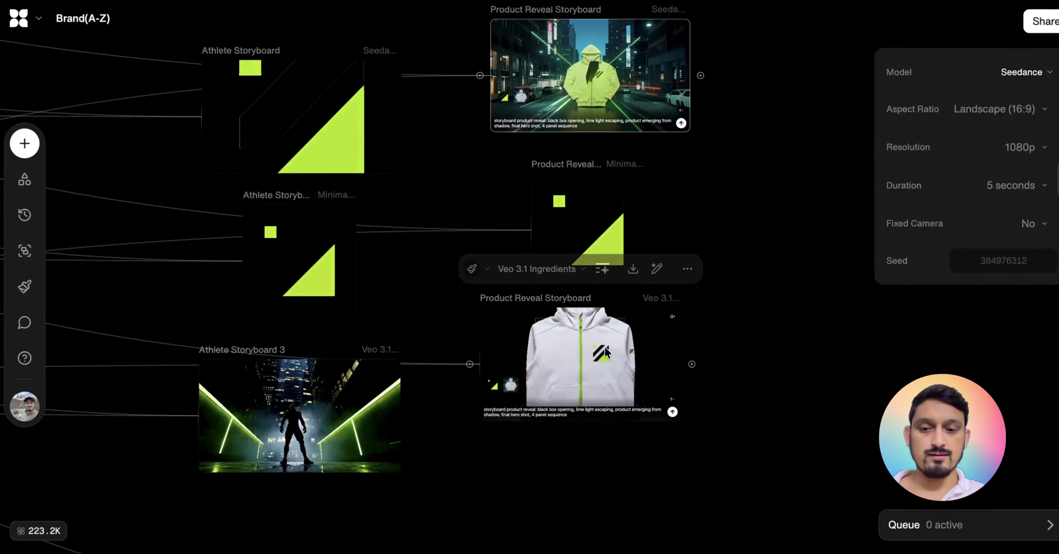
mouse_move(586, 209)
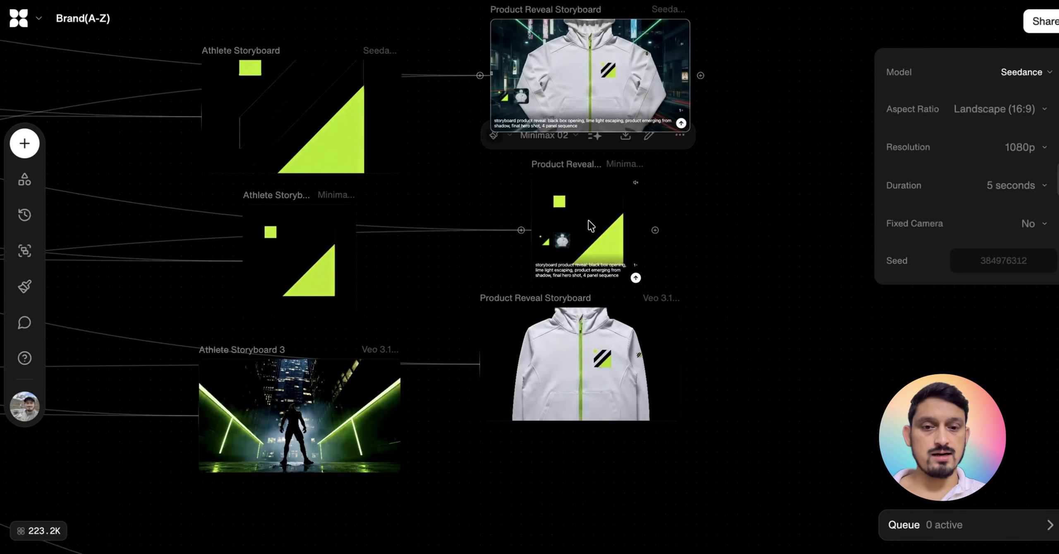
left_click(595, 244)
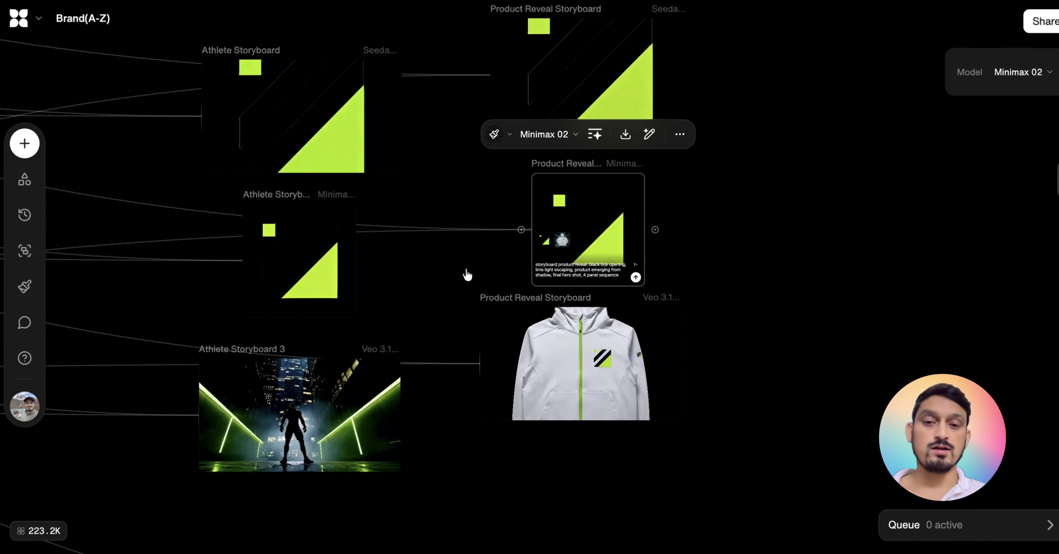
- Bring the APEX KAWS Collaboration image up close and check its Nano Banana model, reference logos and prompt
scroll(467, 275, "down", 5)
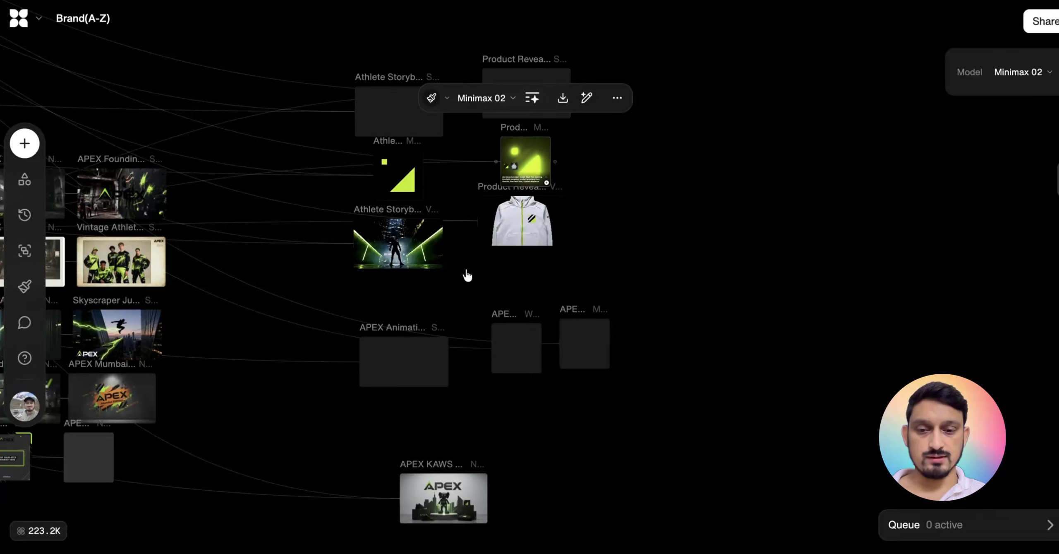
scroll(486, 413, "down", 5)
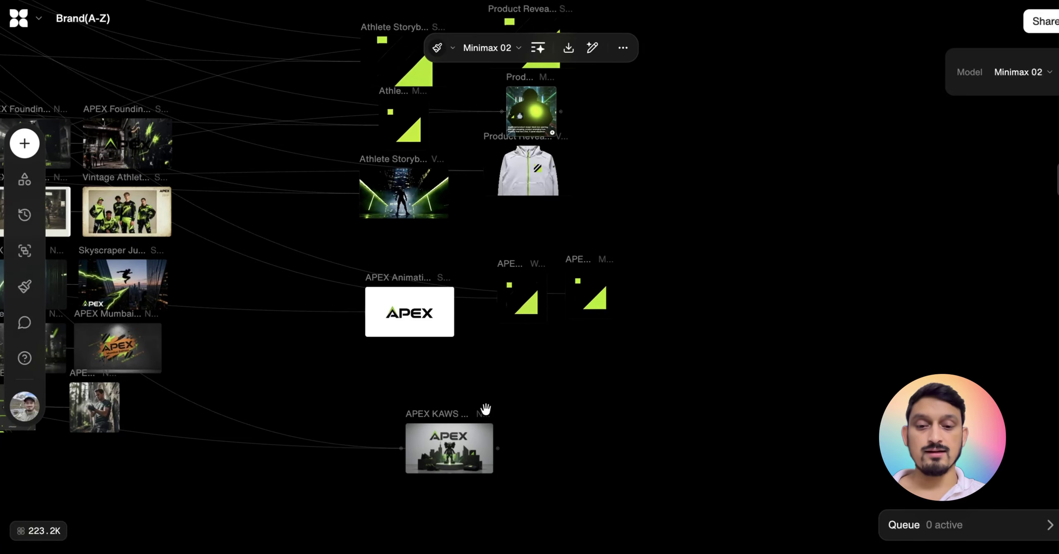
left_click(485, 410)
scroll(485, 410, "up", 3)
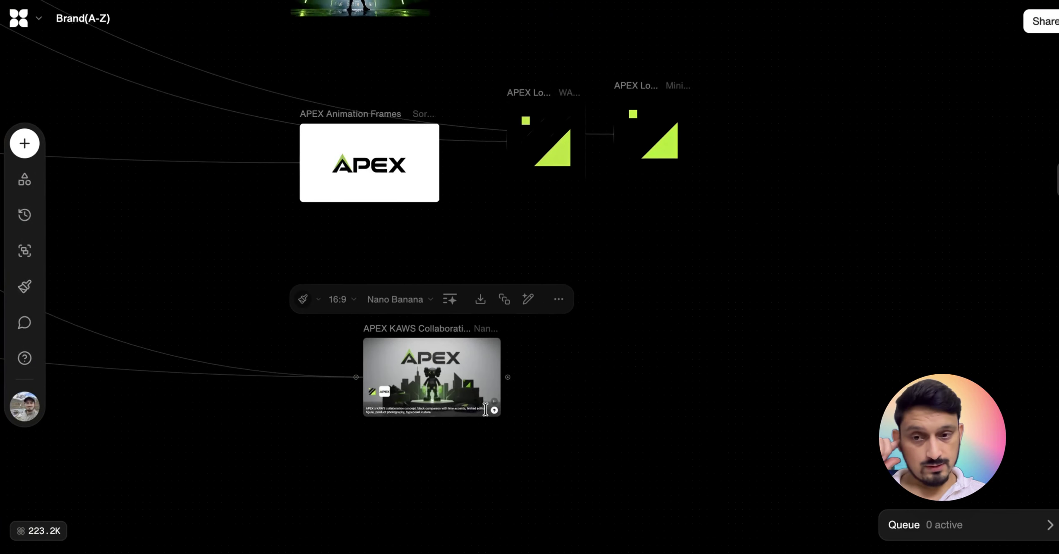
scroll(432, 374, "up", 5)
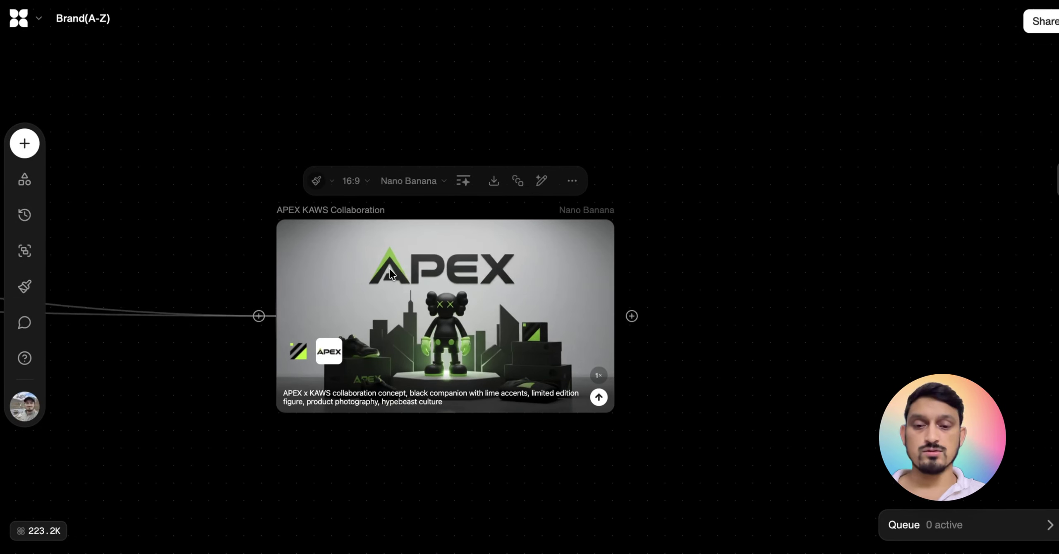
scroll(451, 372, "up", 4)
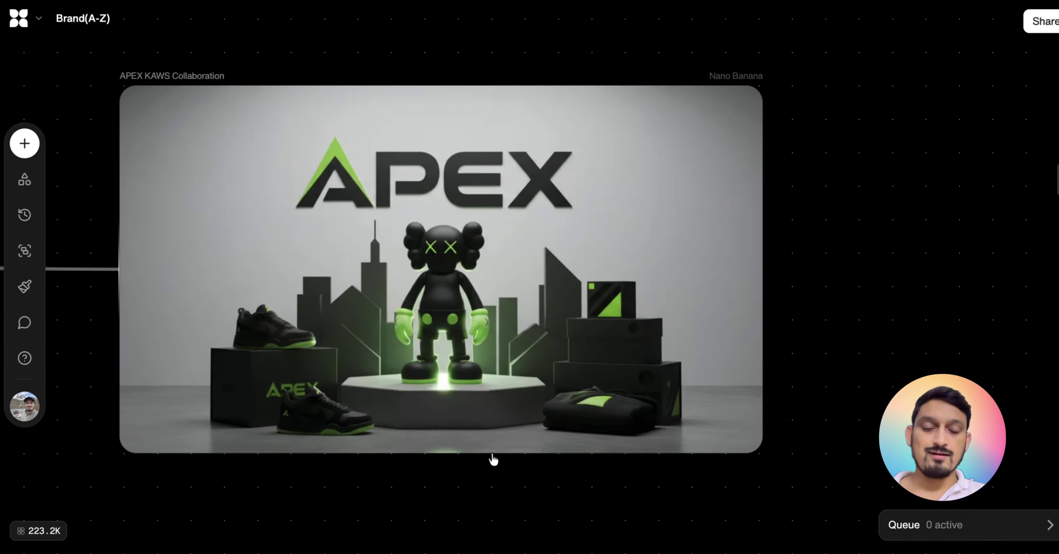
- Review the overall Brand(A-Z) canvas, from the animations and brand story images back to the campaigns, products and store interiors, clearing the storyboard selection
scroll(543, 351, "down", 6)
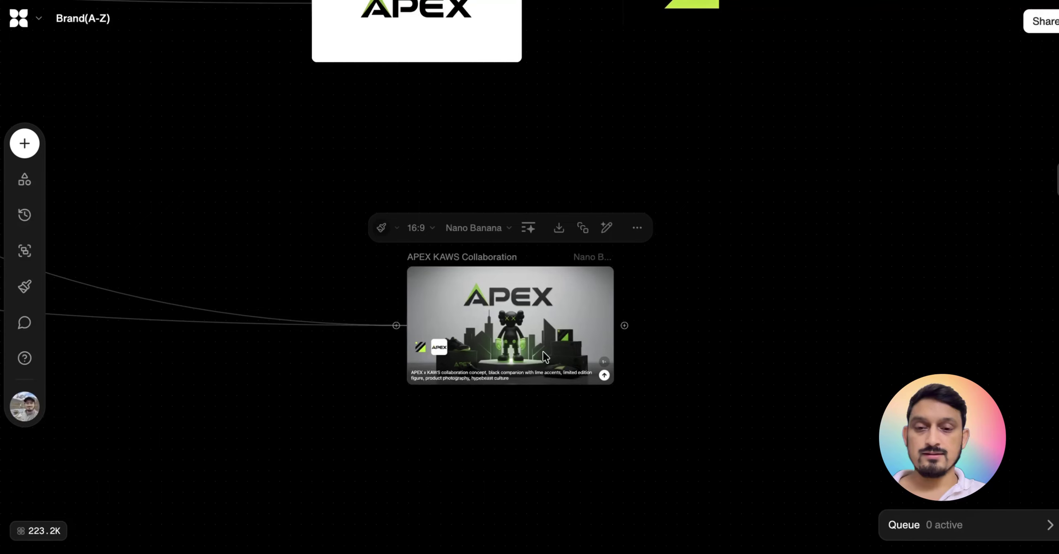
scroll(543, 351, "down", 3)
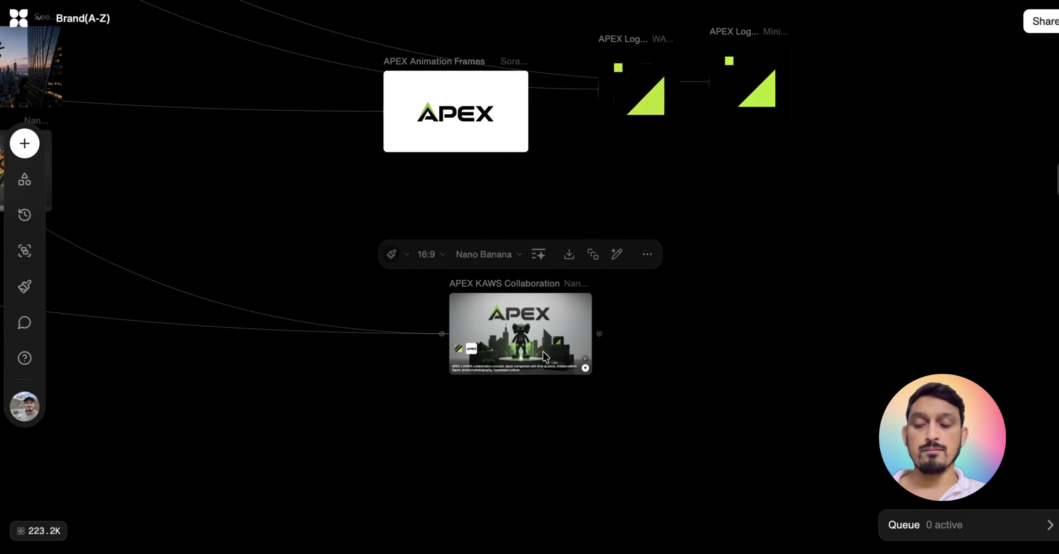
scroll(543, 351, "down", 5)
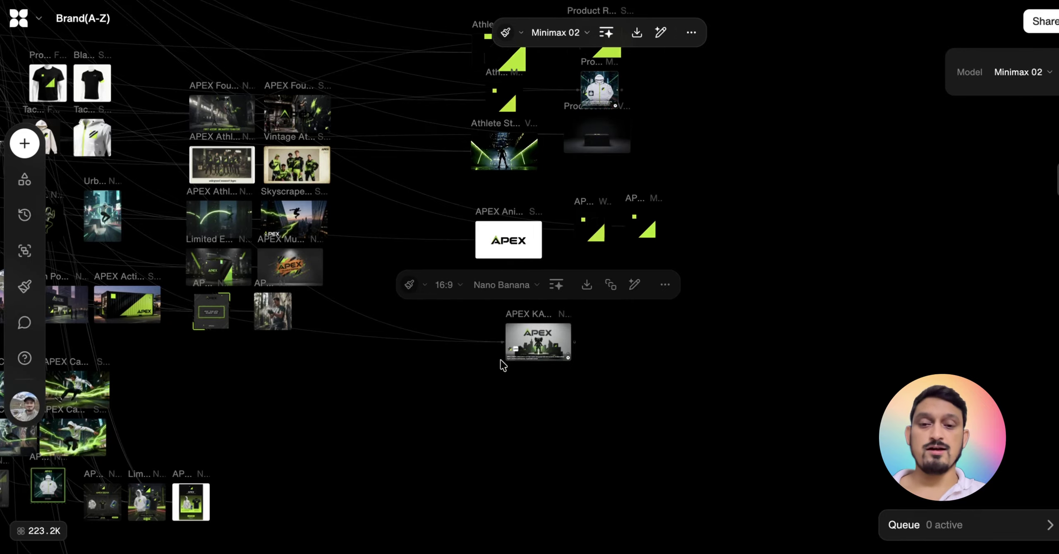
scroll(450, 384, "left", 5)
scroll(449, 384, "left", 5)
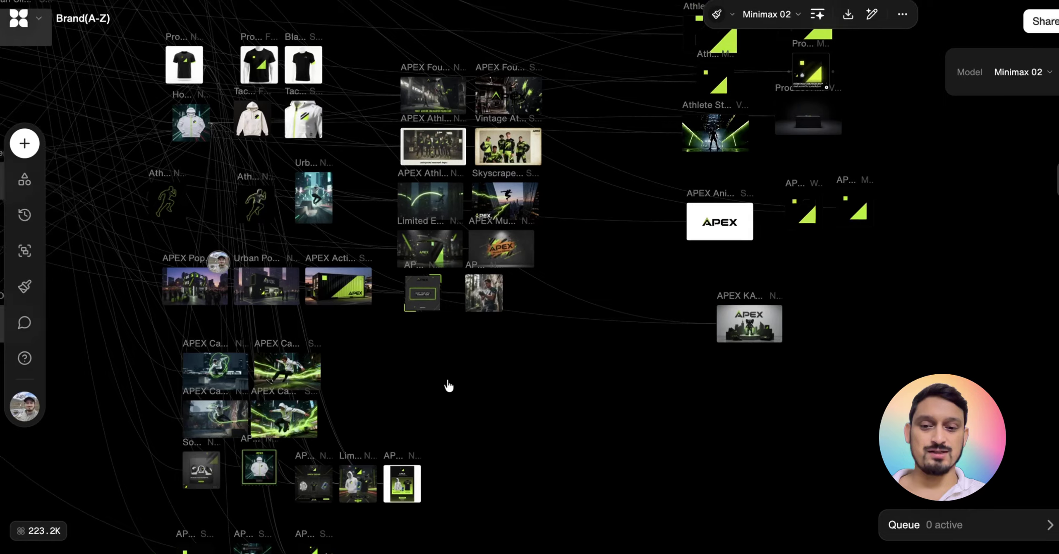
scroll(449, 384, "left", 6)
scroll(449, 385, "down", 2)
mouse_move(448, 385)
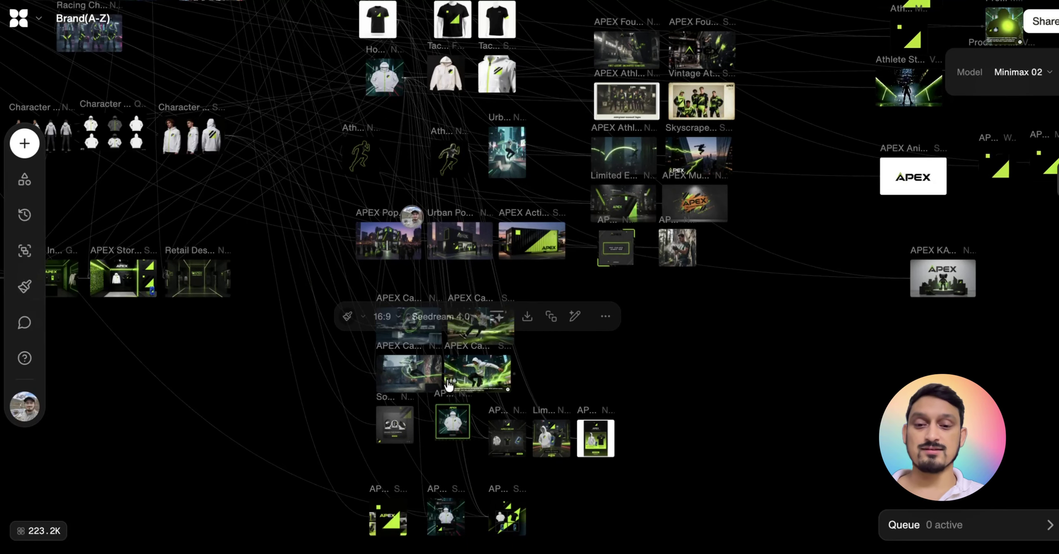
scroll(449, 385, "down", 1)
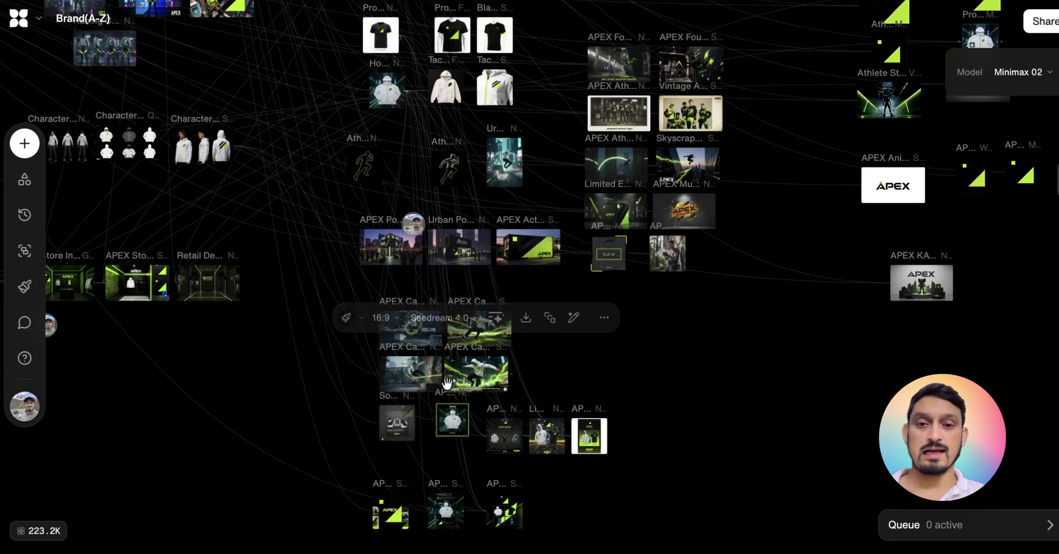
scroll(447, 383, "down", 2)
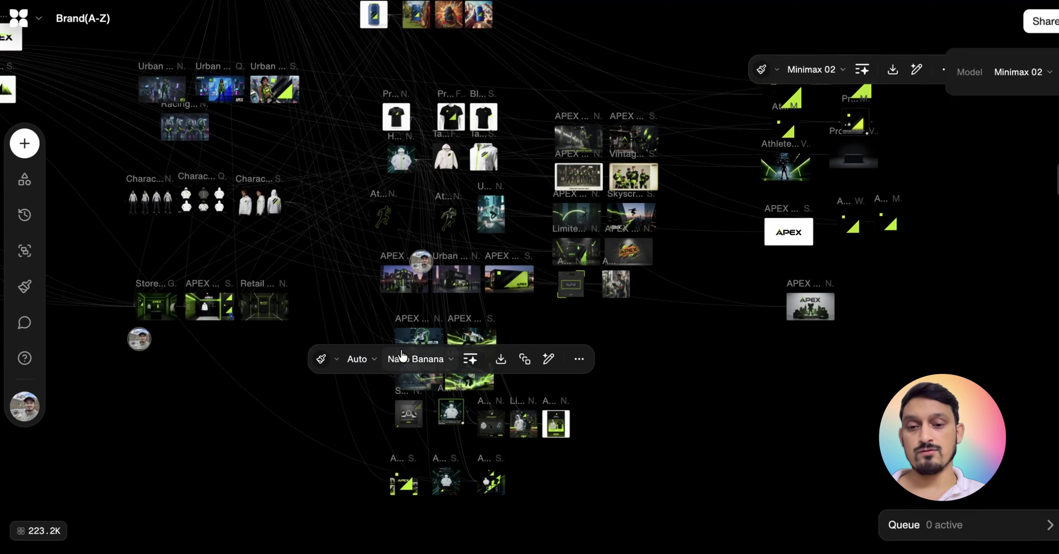
scroll(447, 383, "left", 5)
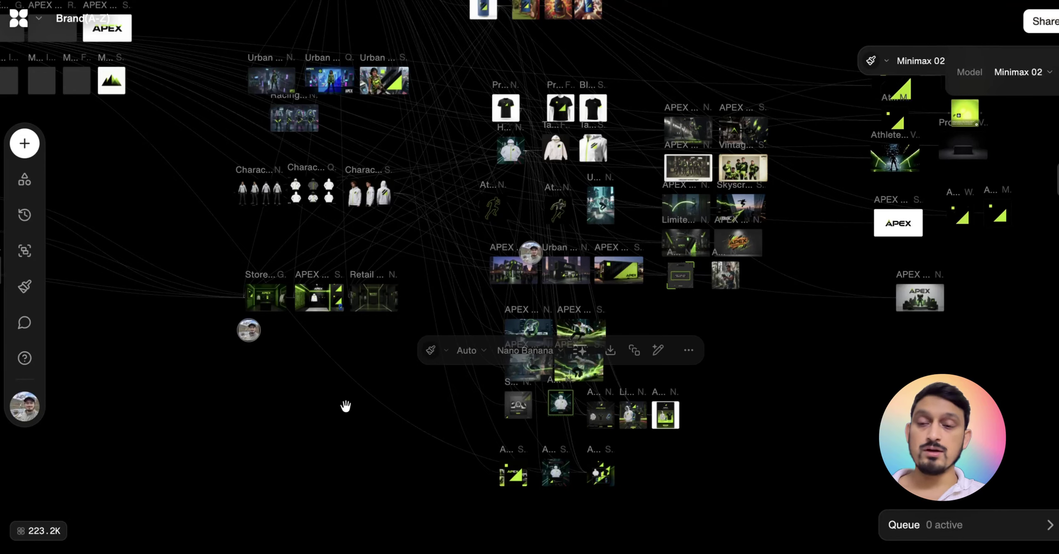
left_click(346, 409)
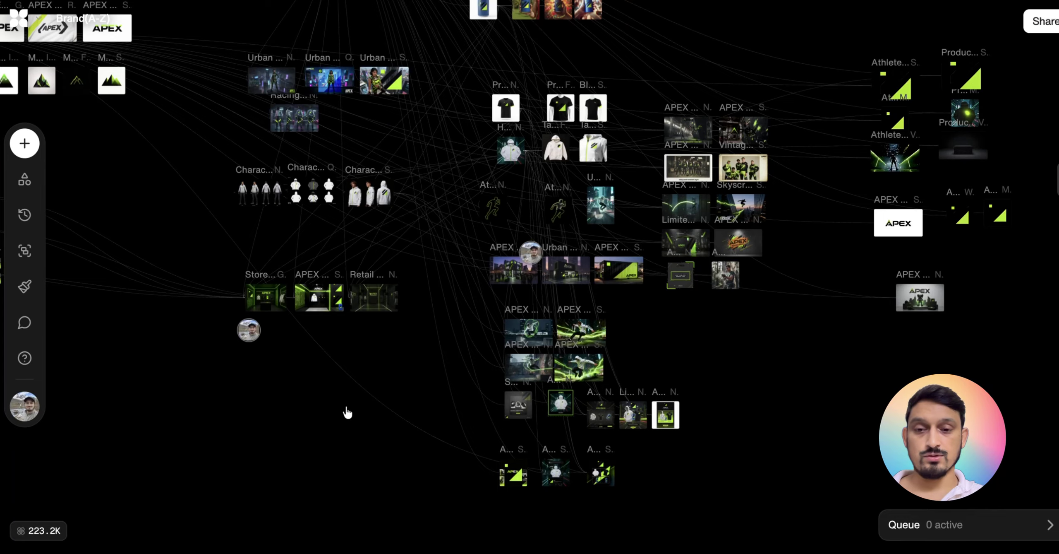
left_click(346, 295)
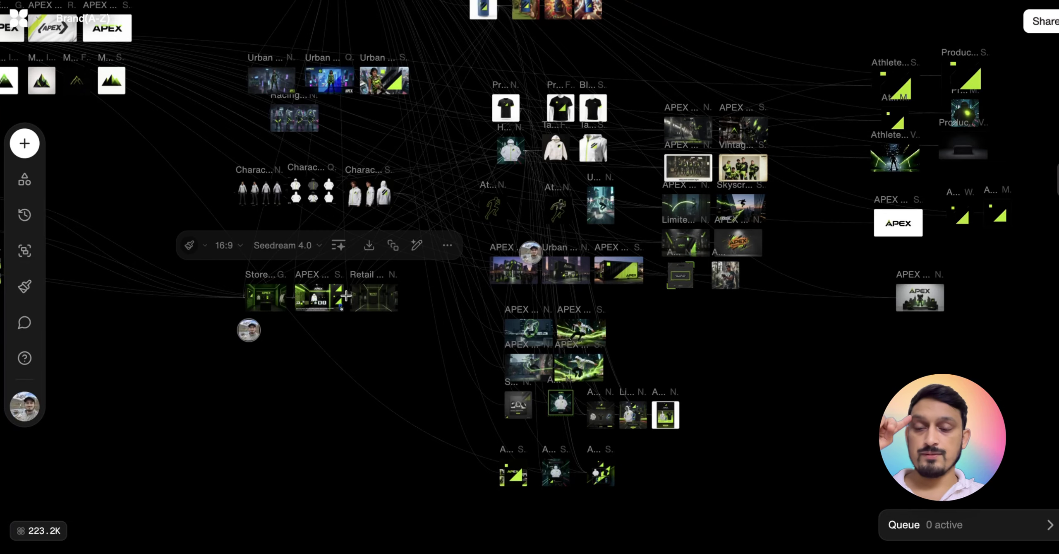